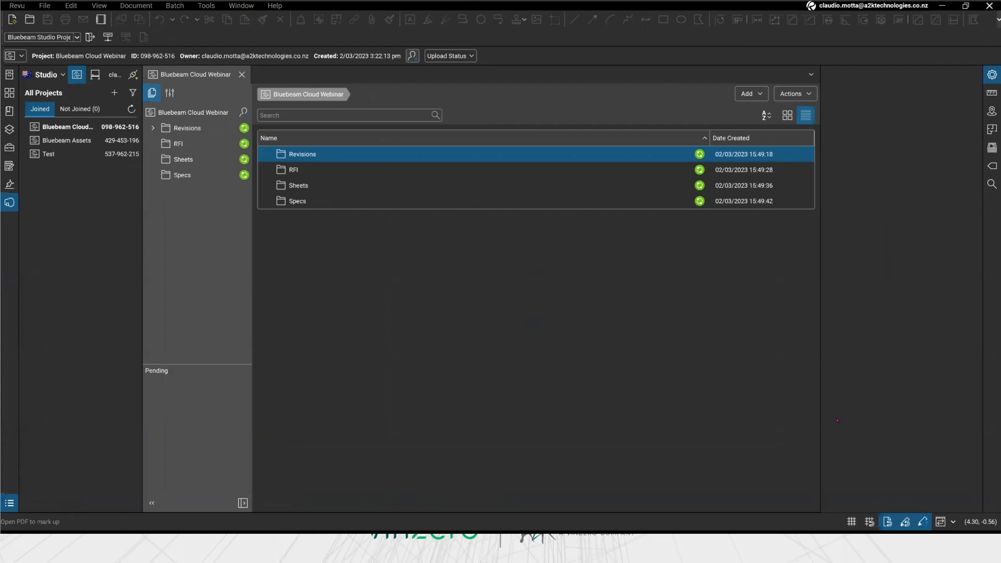
In Studio Projects, open the Bluebeam Cloud Webinar project and its Revisions folder of six PDFs
{"action": "left_click", "coordinate": [9, 202]}
{"action": "left_click", "coordinate": [70, 78]}
{"action": "double_click", "coordinate": [63, 126]}
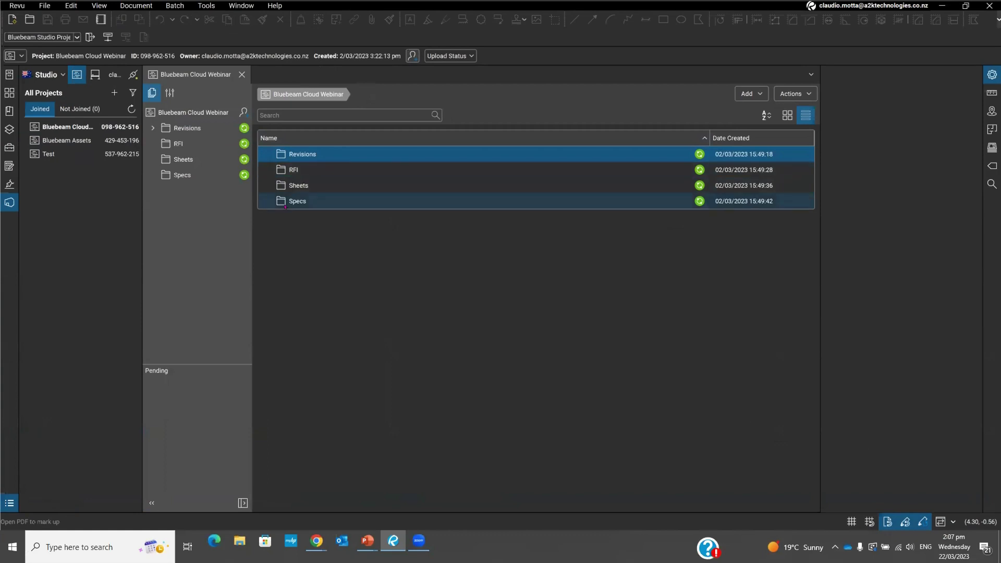
{"action": "double_click", "coordinate": [300, 154]}
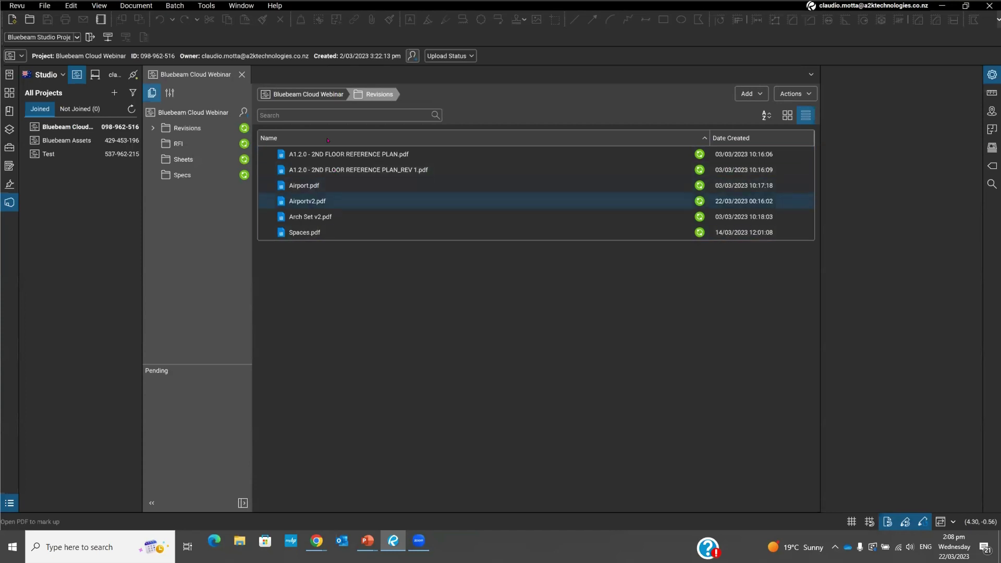
Show Windows Task View with thumbnails of all open windows, including PowerPoint and Chrome
{"action": "mouse_move", "coordinate": [329, 222]}
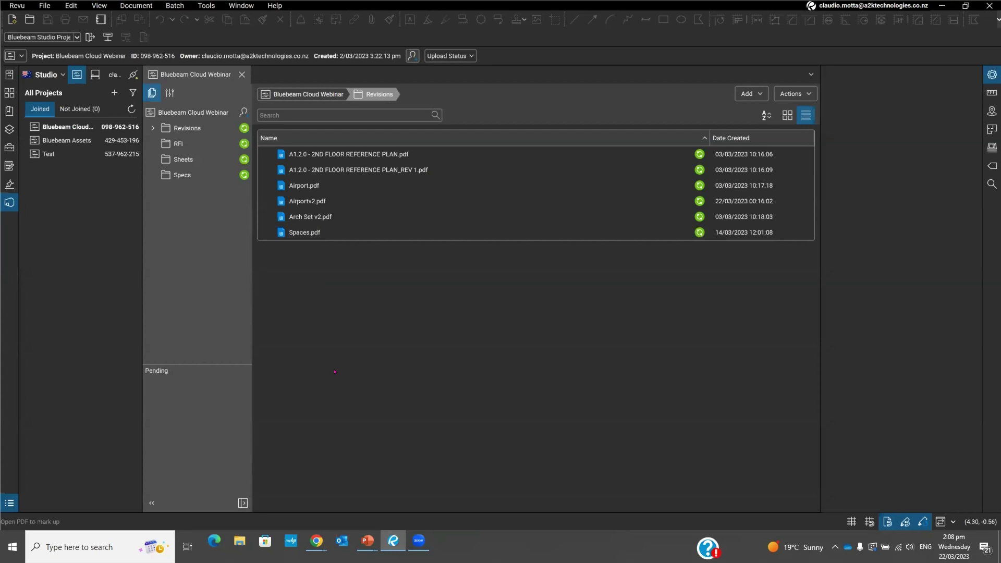
{"action": "key", "text": "super+Tab"}
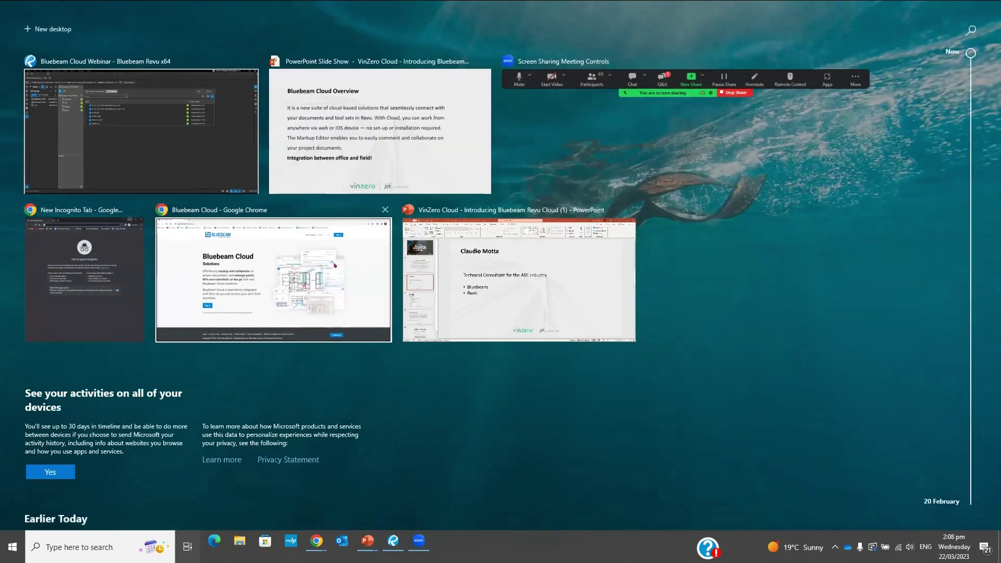
Switch to the Chrome Bluebeam Cloud page, select the Australia region and start signing in
{"action": "left_click", "coordinate": [334, 265]}
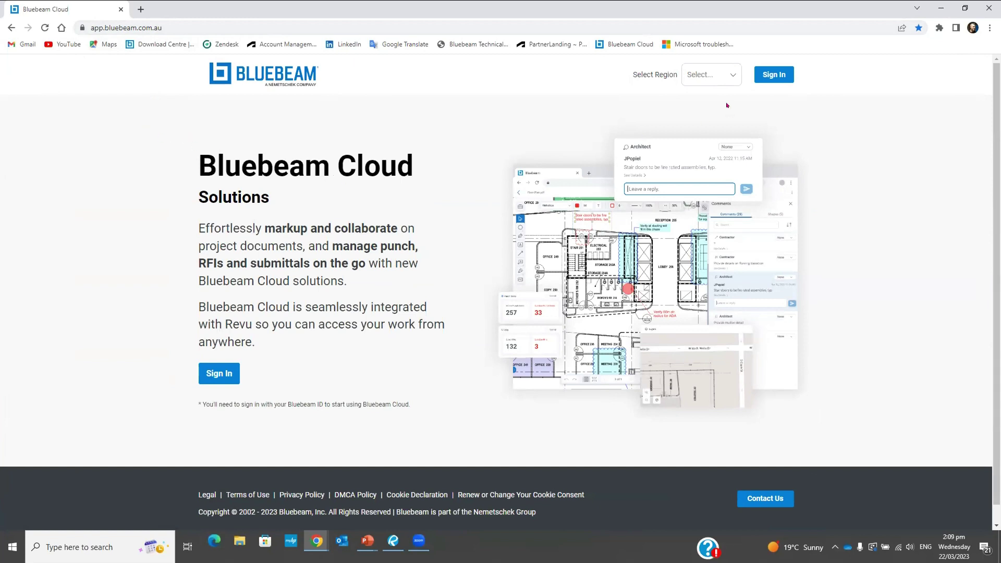
{"action": "left_click", "coordinate": [735, 76]}
{"action": "left_click", "coordinate": [717, 132]}
{"action": "left_click", "coordinate": [764, 74]}
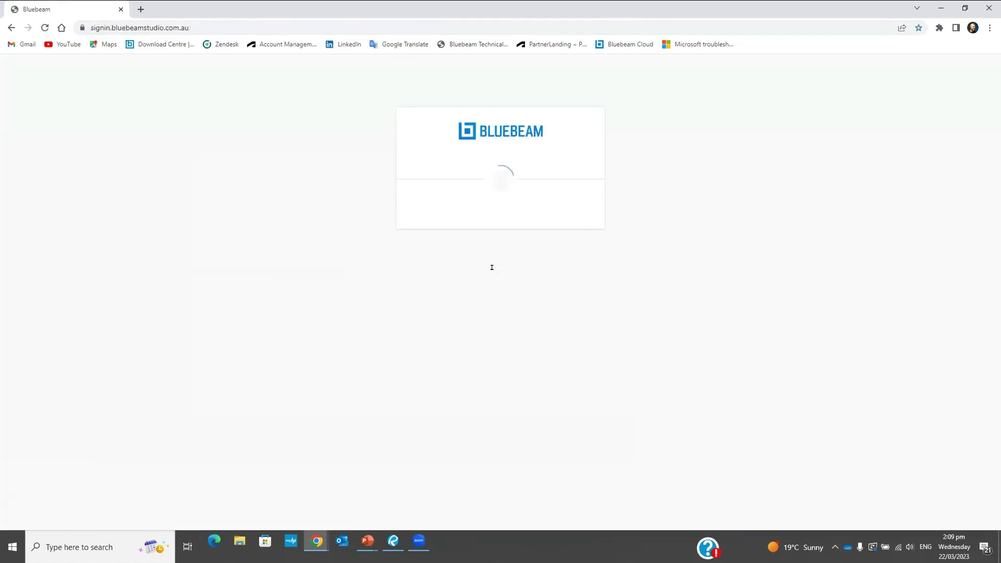
Sign in with the saved Bluebeam ID e-mail and the account password
{"action": "left_click", "coordinate": [481, 273]}
{"action": "left_click", "coordinate": [509, 295]}
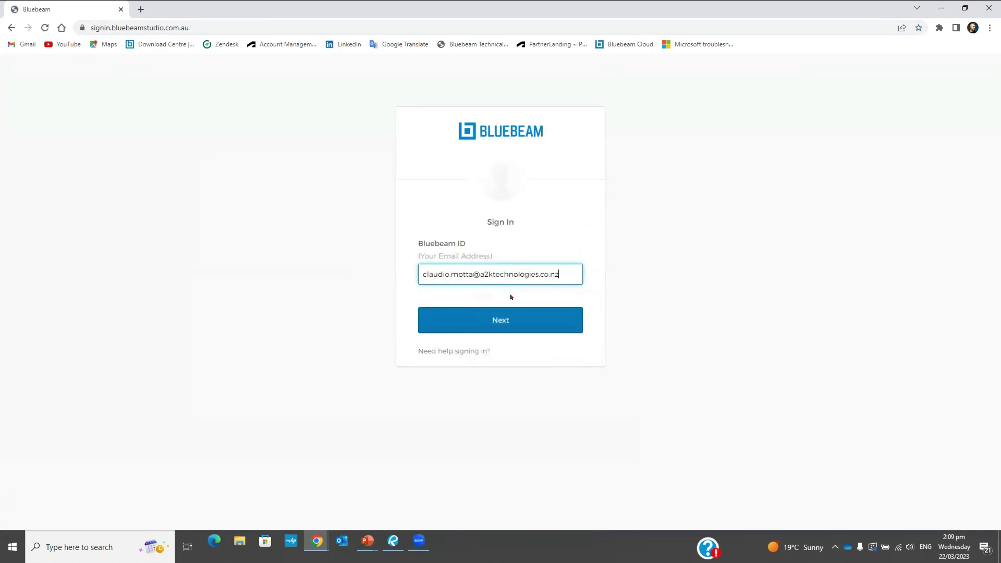
{"action": "left_click", "coordinate": [495, 316]}
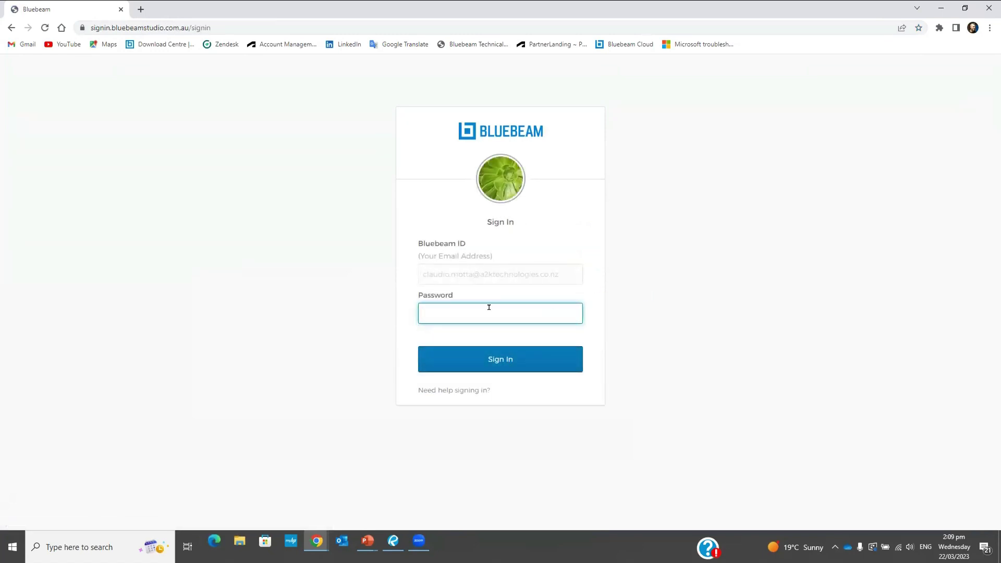
{"action": "left_click", "coordinate": [484, 307]}
{"action": "type", "text": "•••••••••••••••"}
{"action": "left_click", "coordinate": [526, 353]}
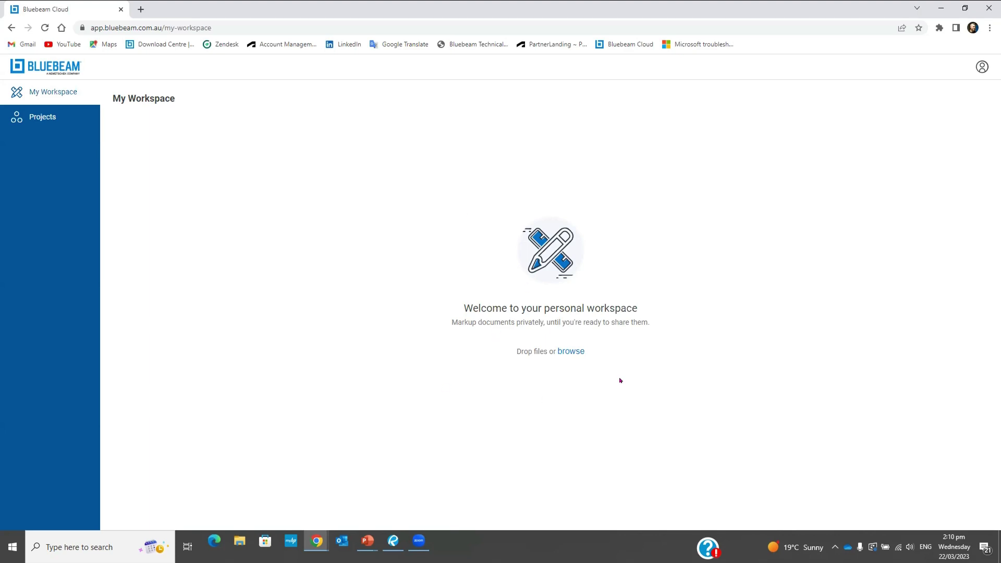
Cancel a workspace file browse, then go to Projects listing the Bluebeam Cloud Webinar project
{"action": "left_click", "coordinate": [569, 351]}
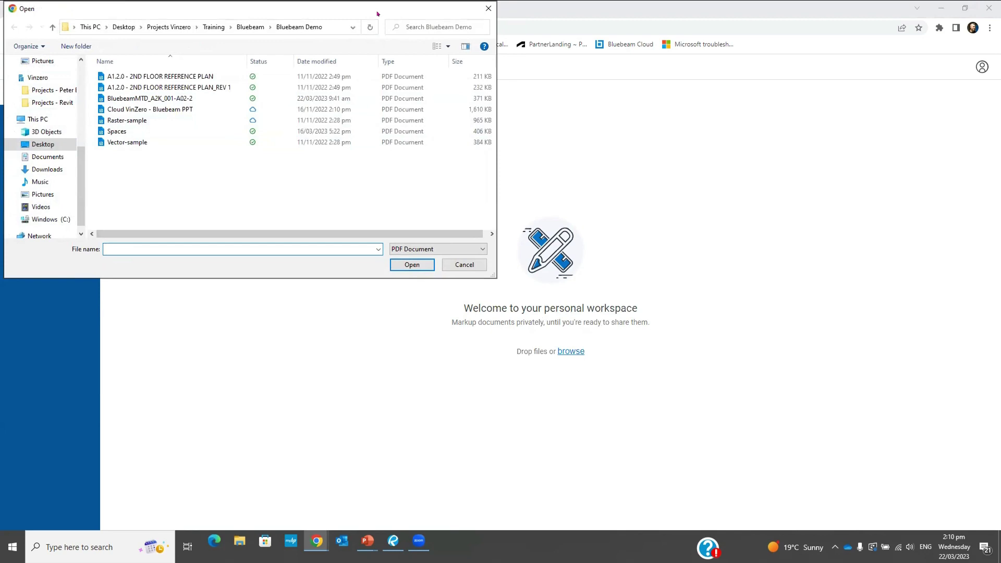
{"action": "key", "text": "Escape"}
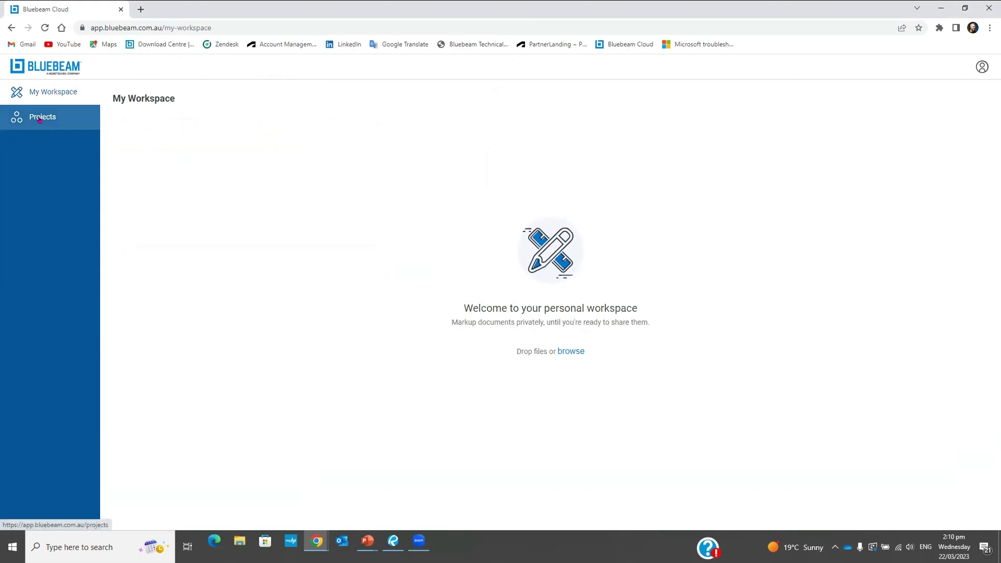
{"action": "left_click", "coordinate": [40, 120]}
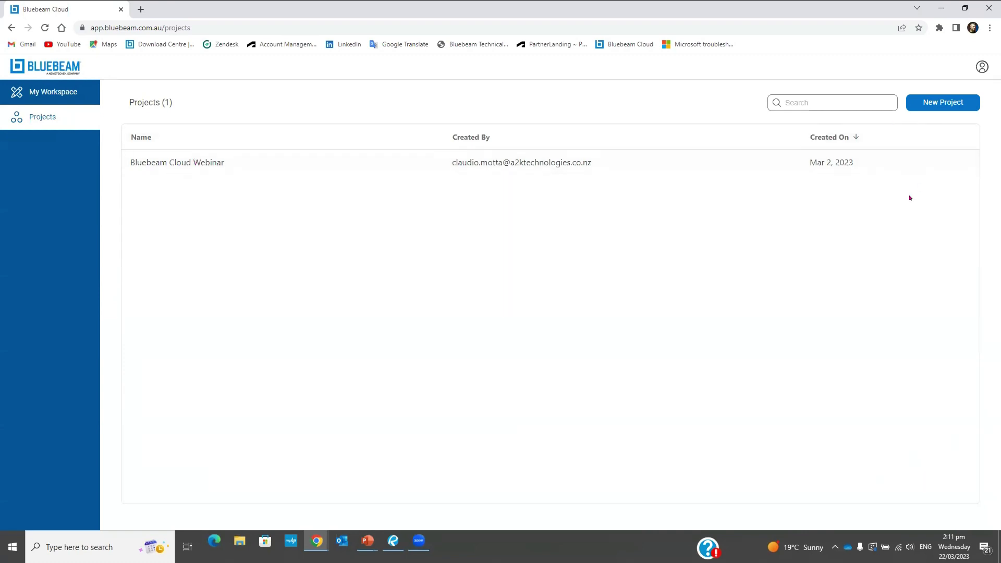
Dismiss the New Project form and open the Bluebeam Cloud Webinar project dashboard
{"action": "left_click", "coordinate": [929, 104]}
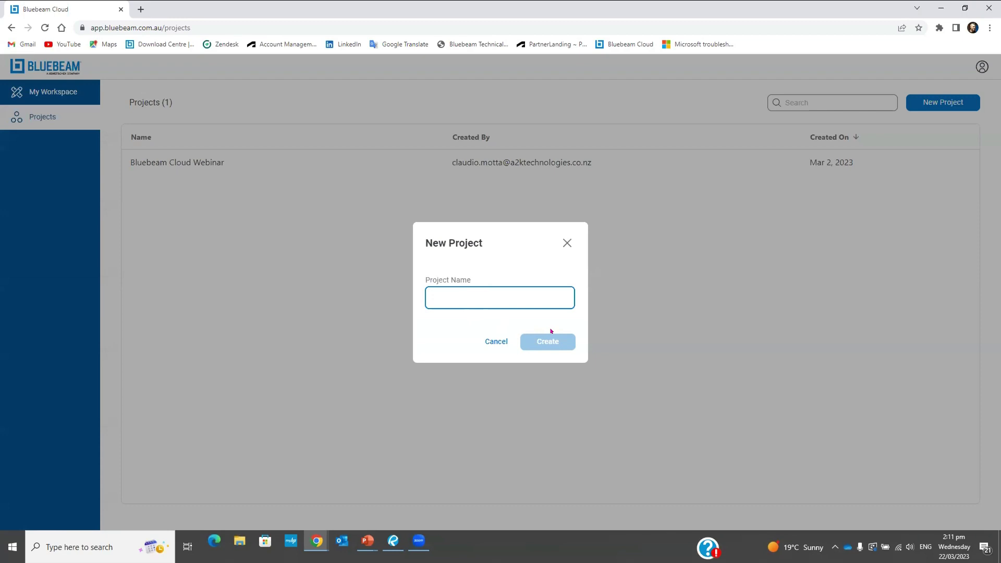
{"action": "left_click", "coordinate": [566, 242]}
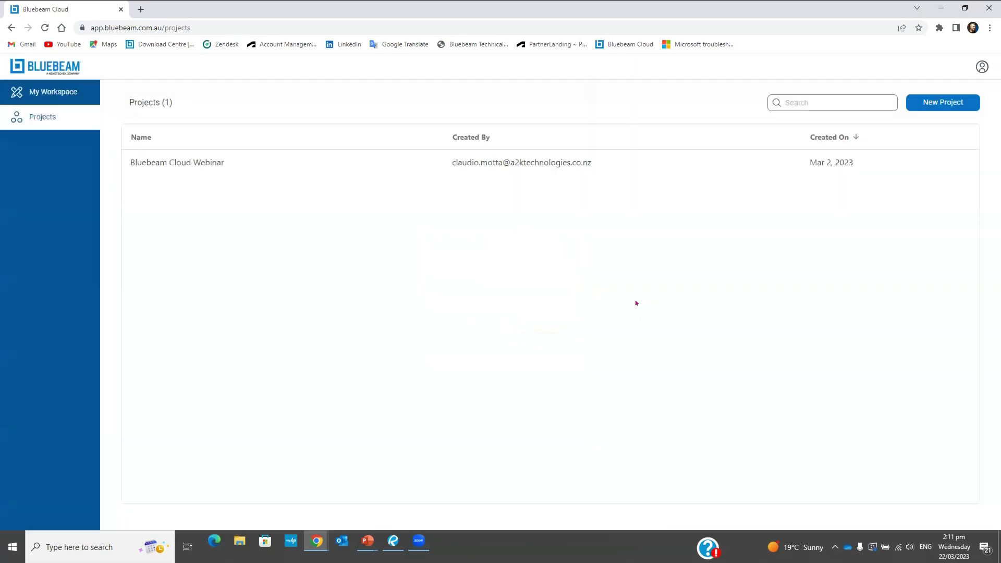
{"action": "left_click", "coordinate": [197, 163]}
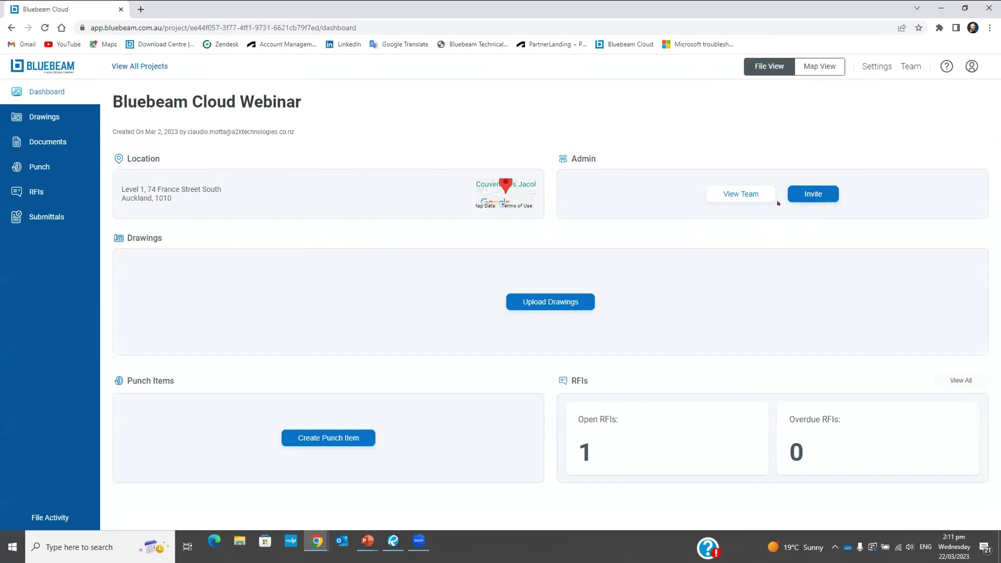
{"action": "left_click", "coordinate": [731, 197]}
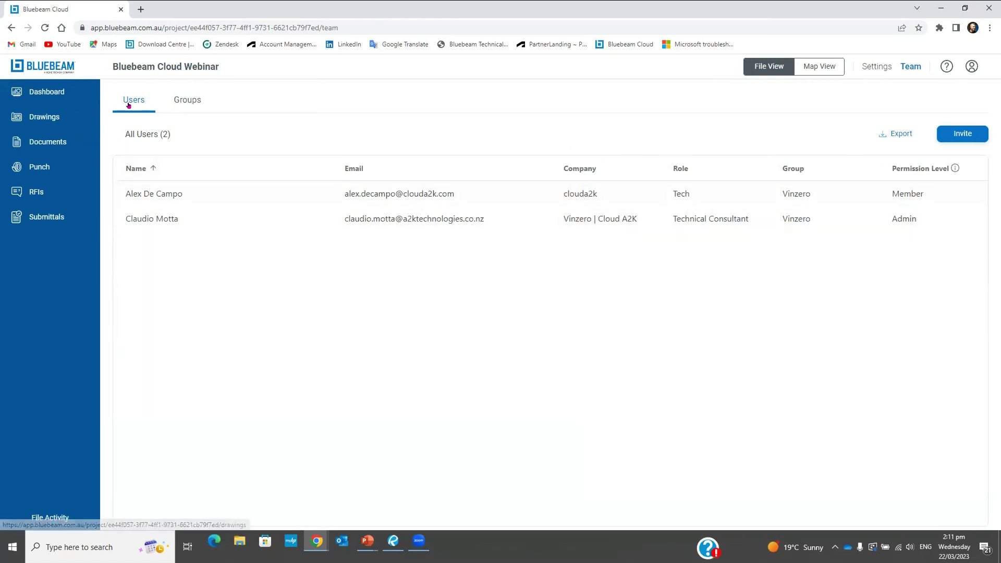
{"action": "left_click", "coordinate": [46, 90]}
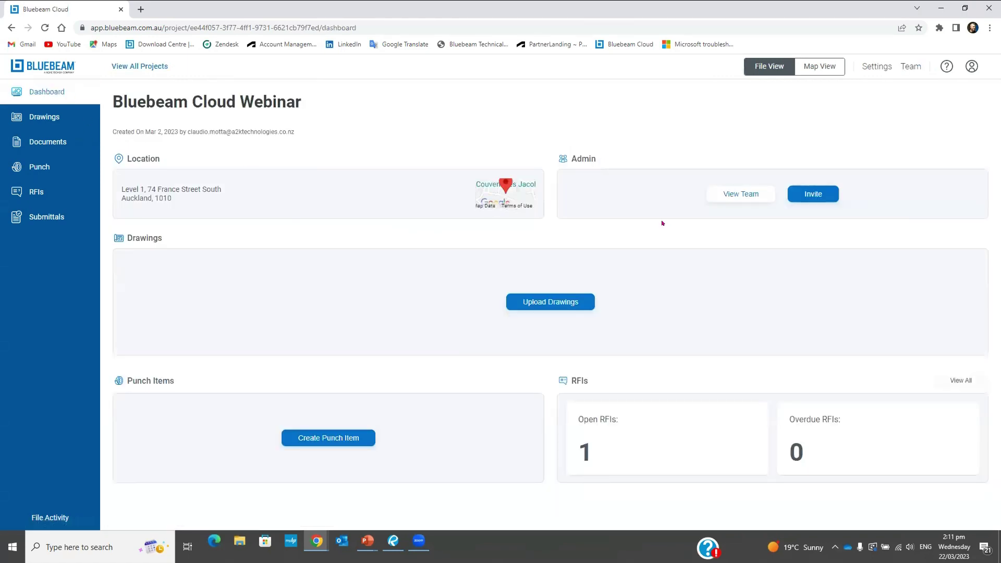
{"action": "left_click", "coordinate": [138, 241]}
{"action": "left_click", "coordinate": [158, 386]}
{"action": "left_click", "coordinate": [571, 386]}
{"action": "left_click", "coordinate": [805, 422]}
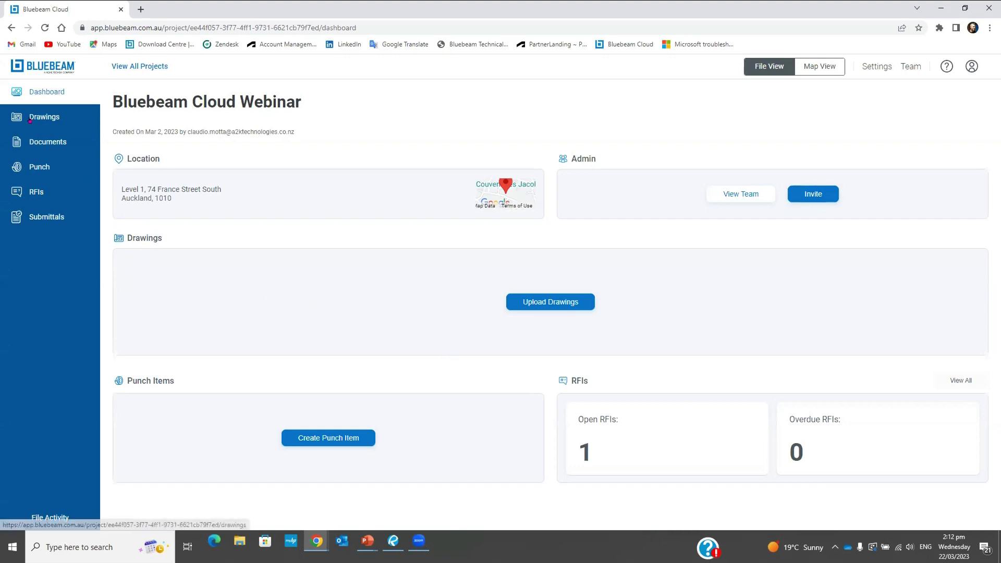
Start Upload Drawings, browse for PDF files, then cancel the file picker
{"action": "left_click", "coordinate": [539, 301]}
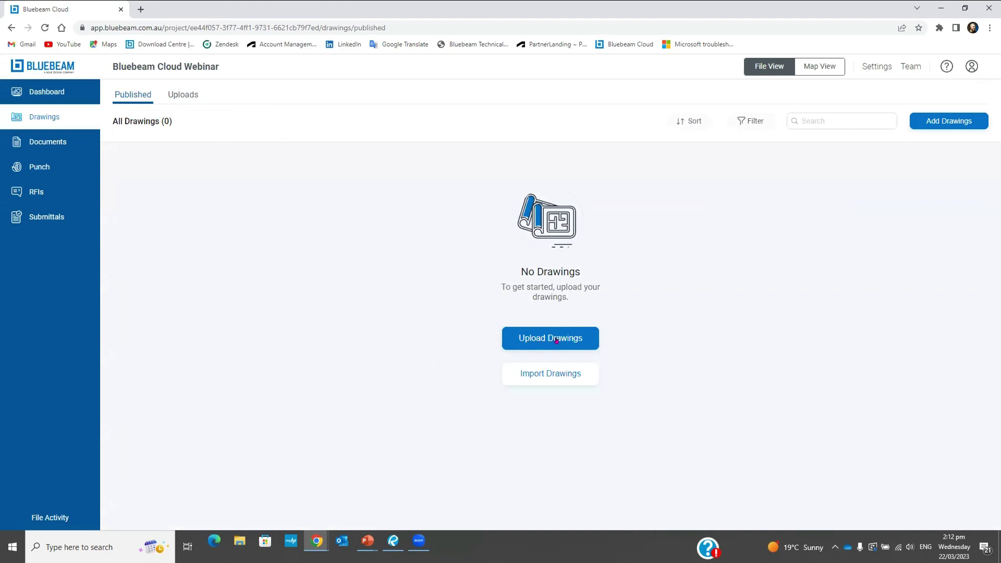
{"action": "left_click", "coordinate": [562, 340]}
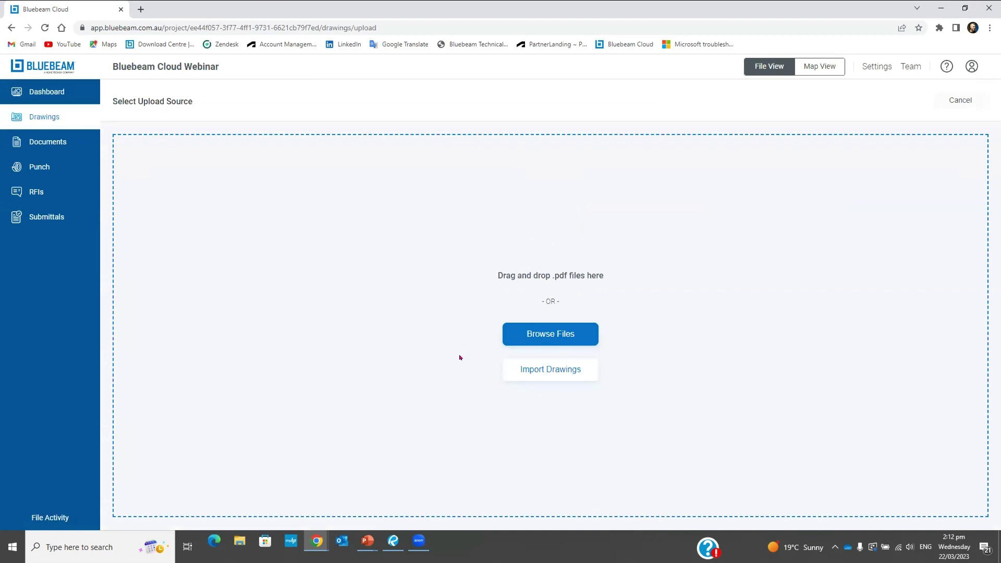
{"action": "left_click", "coordinate": [557, 334]}
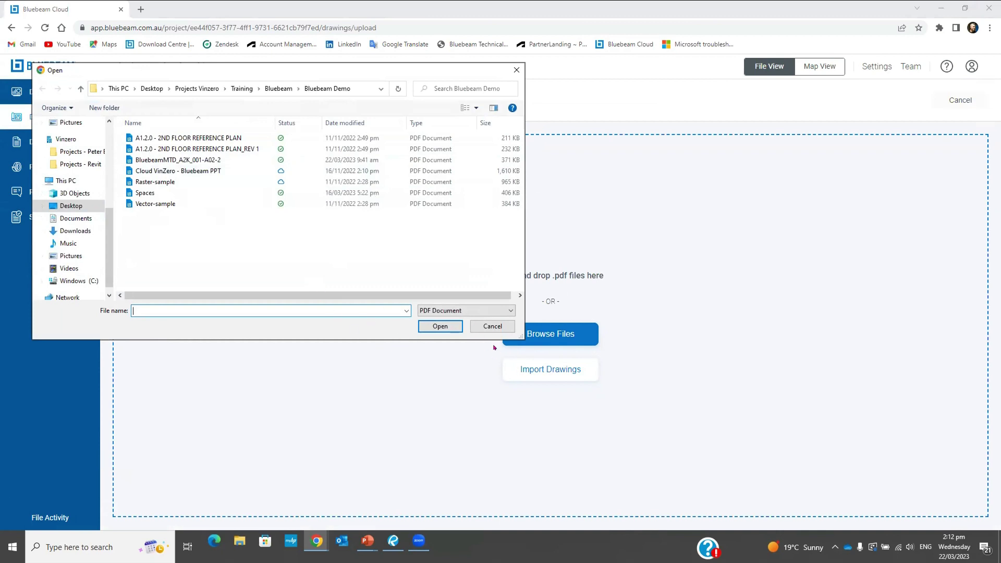
{"action": "left_click", "coordinate": [484, 326]}
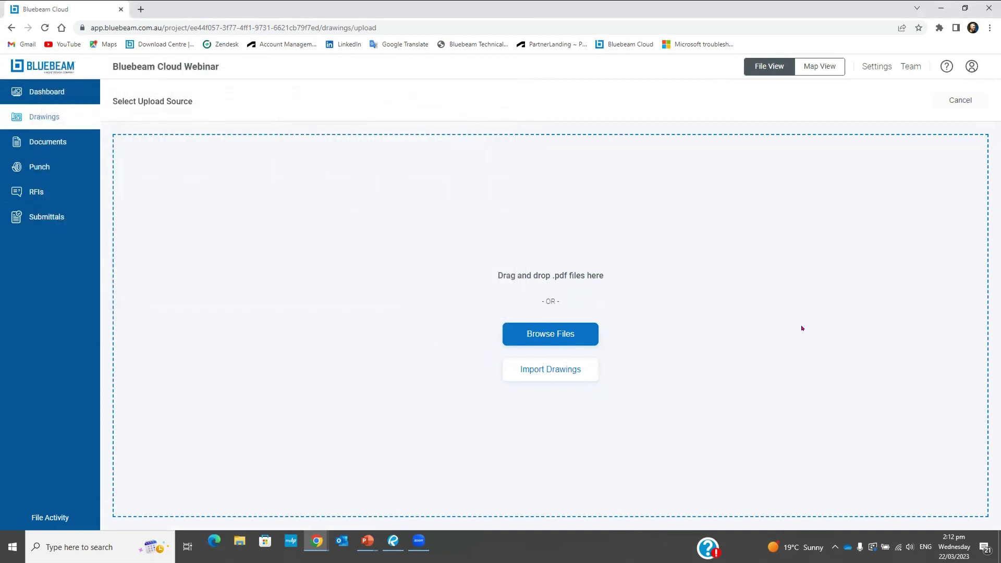
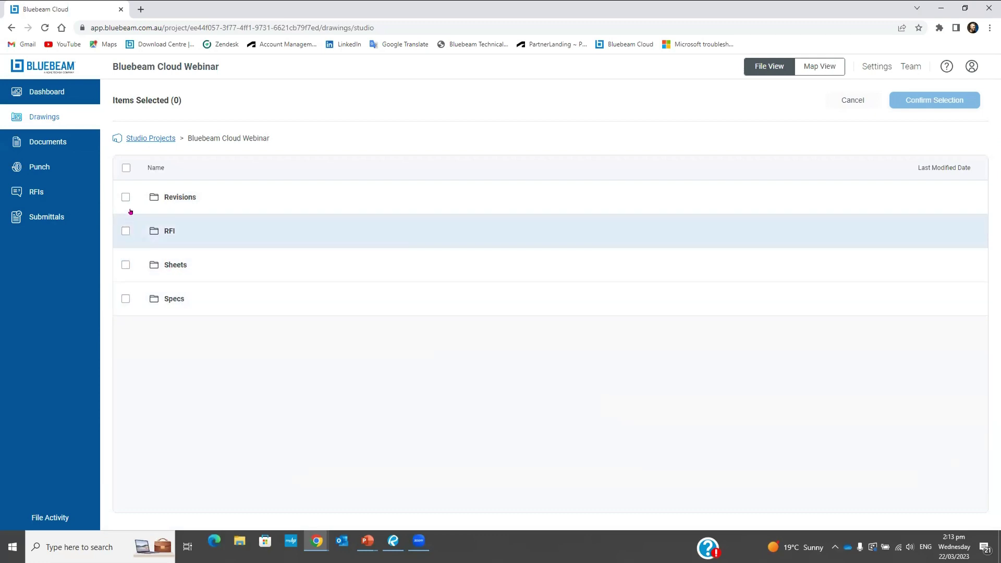
Select all six PDFs in the Studio Projects Revisions folder and confirm them for upload
{"action": "left_click", "coordinate": [170, 198]}
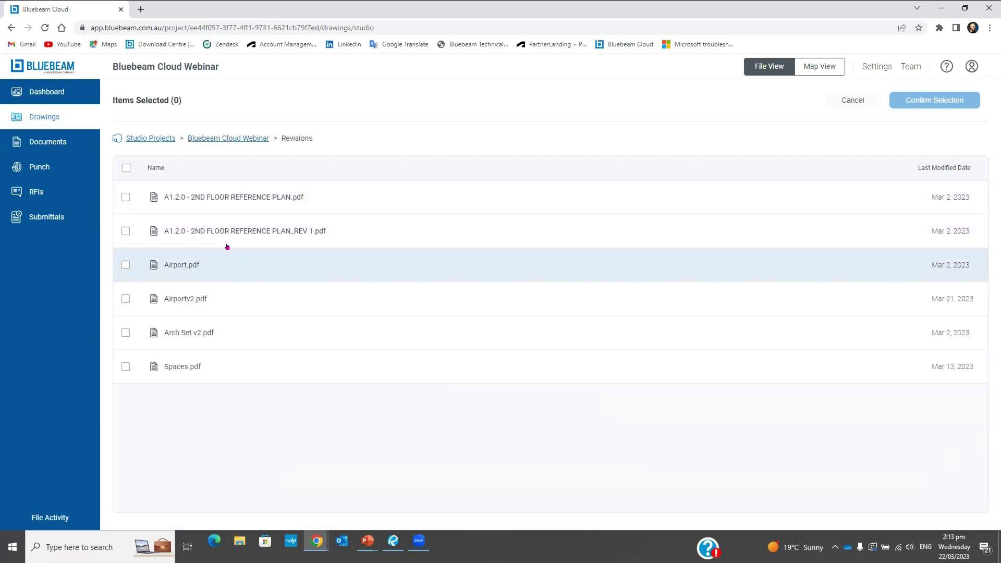
{"action": "left_click", "coordinate": [126, 168]}
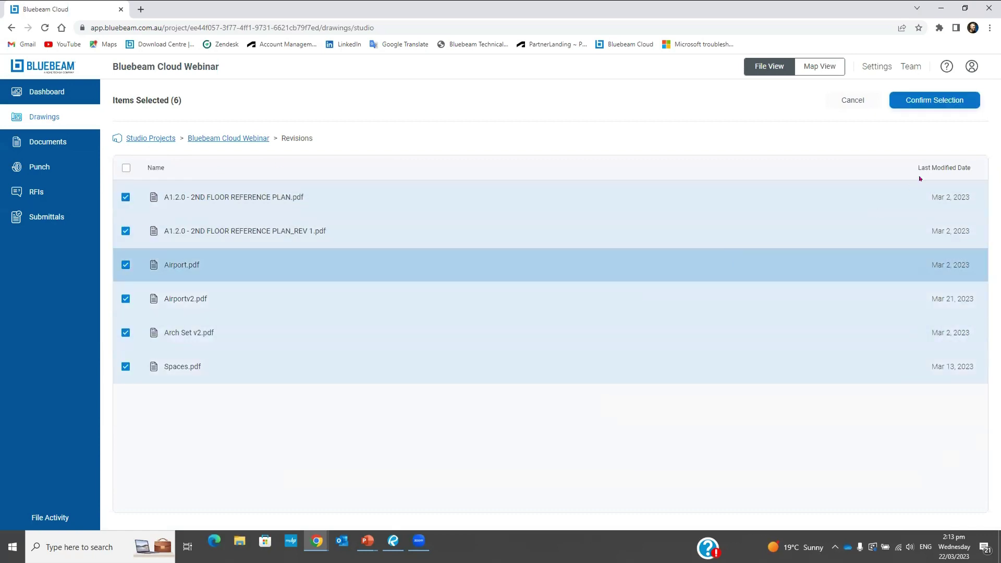
{"action": "left_click", "coordinate": [914, 104]}
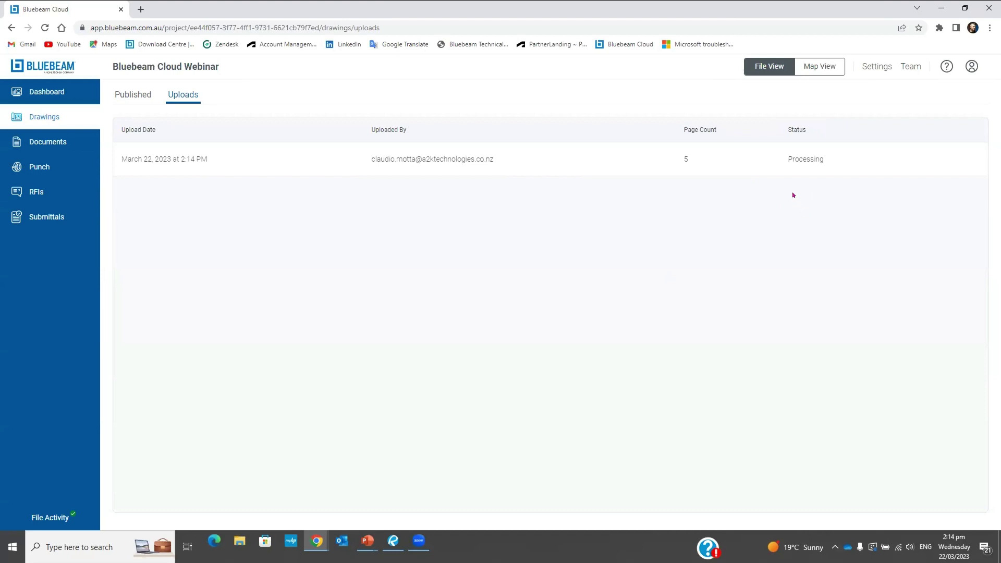
Open the finished 13-page upload once its status reads Ready for Review
{"action": "left_click", "coordinate": [796, 163]}
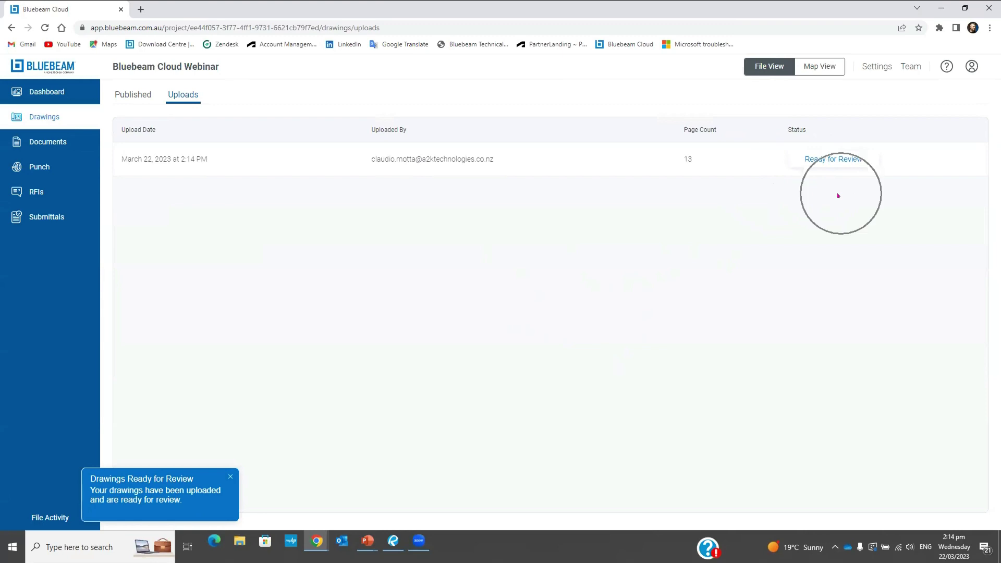
{"action": "left_click", "coordinate": [833, 162]}
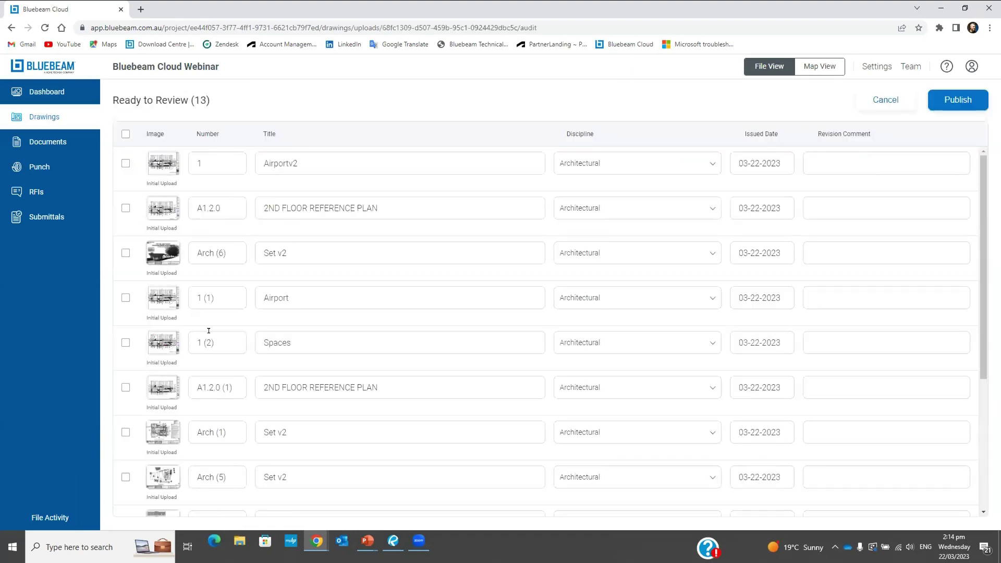
Keep the Architectural discipline, select all 13 sheets, and publish them
{"action": "scroll", "coordinate": [601, 318], "scroll_direction": "down", "scroll_amount": 2}
{"action": "scroll", "coordinate": [601, 321], "scroll_direction": "down", "scroll_amount": 2}
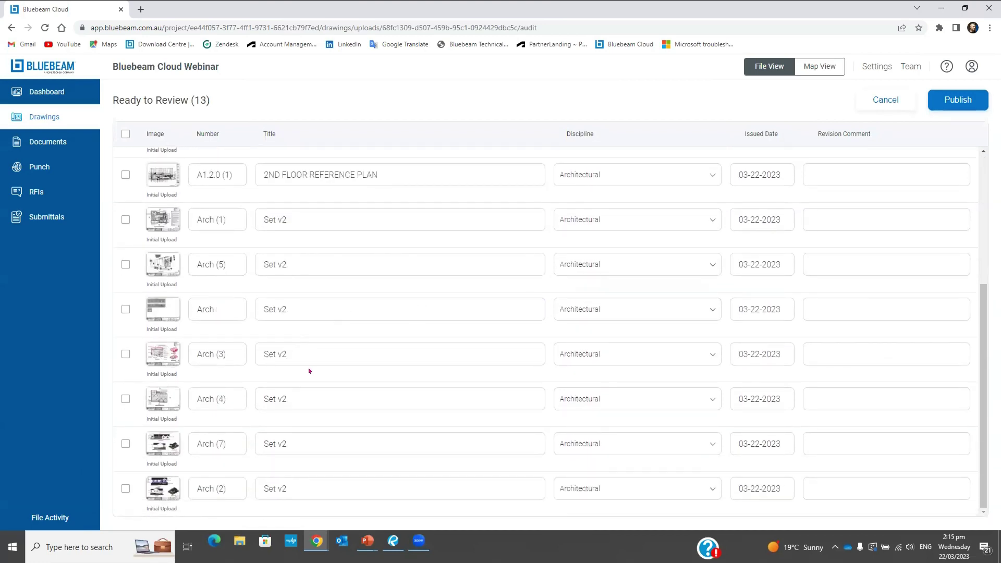
{"action": "scroll", "coordinate": [312, 369], "scroll_direction": "up", "scroll_amount": 4}
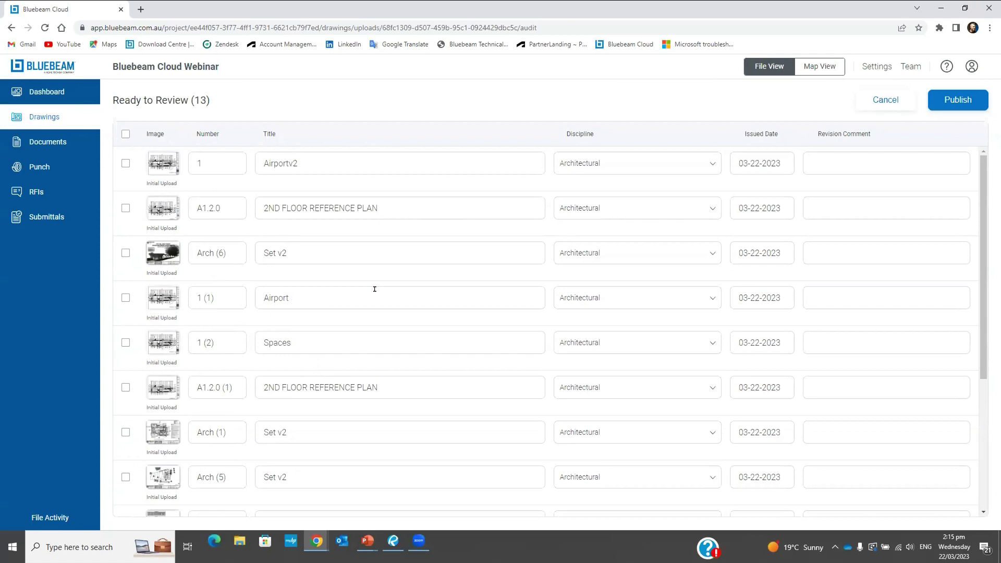
{"action": "left_click", "coordinate": [711, 164]}
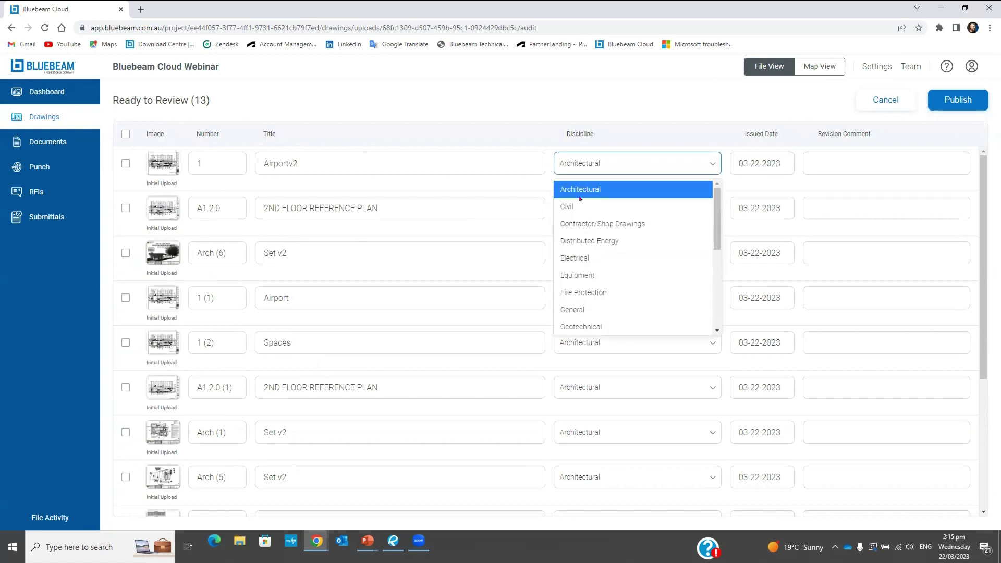
{"action": "left_click", "coordinate": [710, 165]}
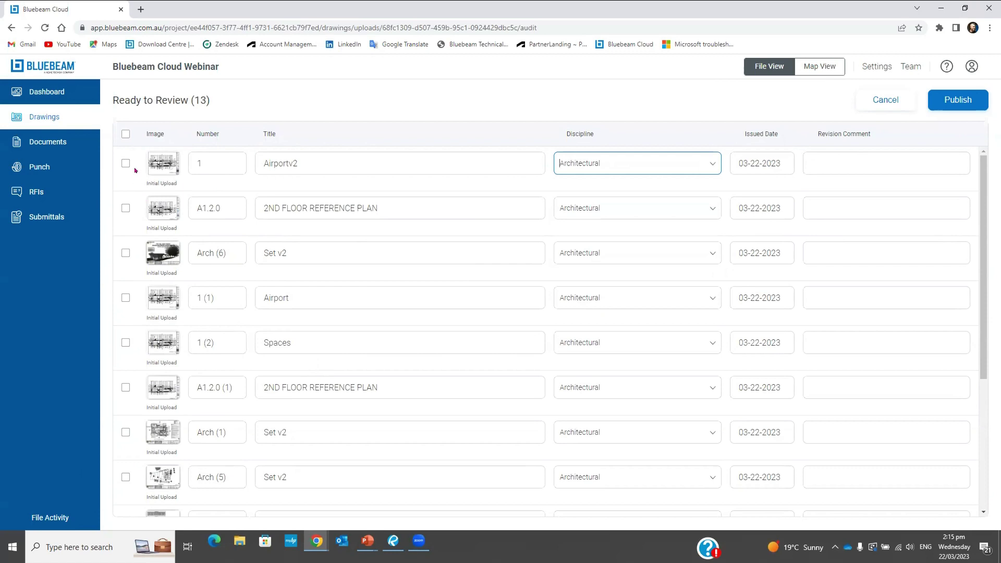
{"action": "left_click", "coordinate": [125, 135]}
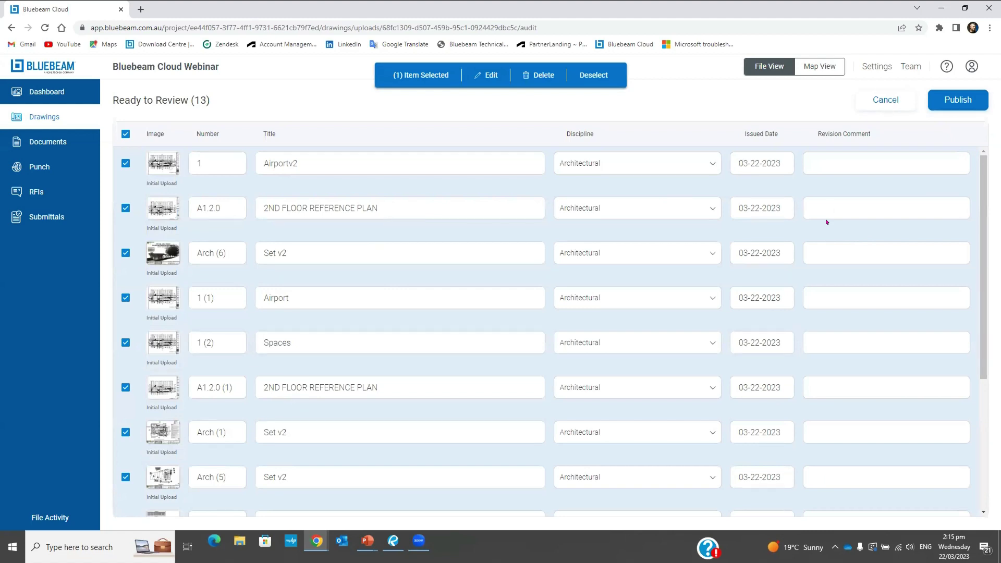
{"action": "left_click", "coordinate": [947, 104]}
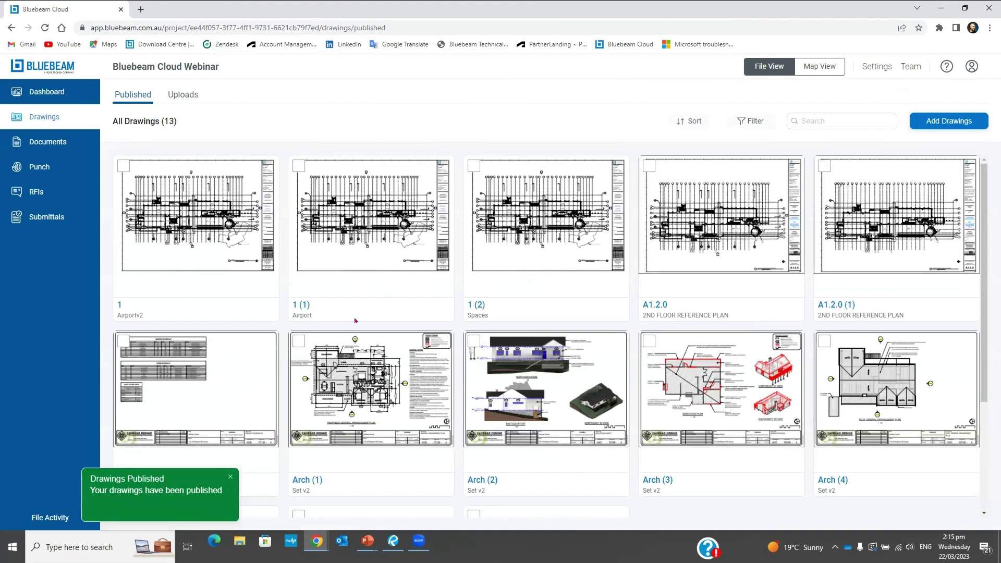
Check the Dashboard and the published drawing thumbnails, then go to the empty Documents page
{"action": "left_click", "coordinate": [52, 92]}
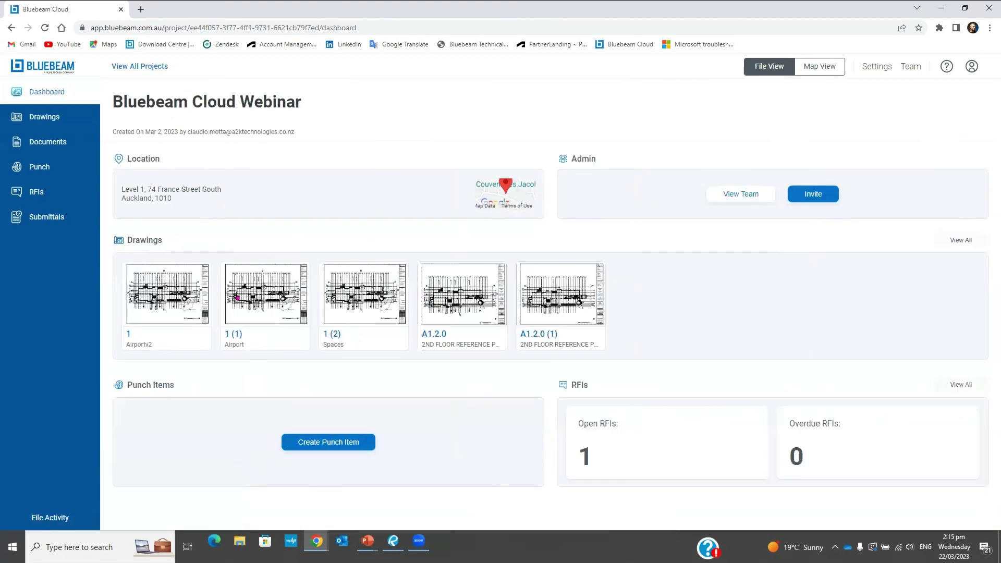
{"action": "left_click", "coordinate": [44, 116]}
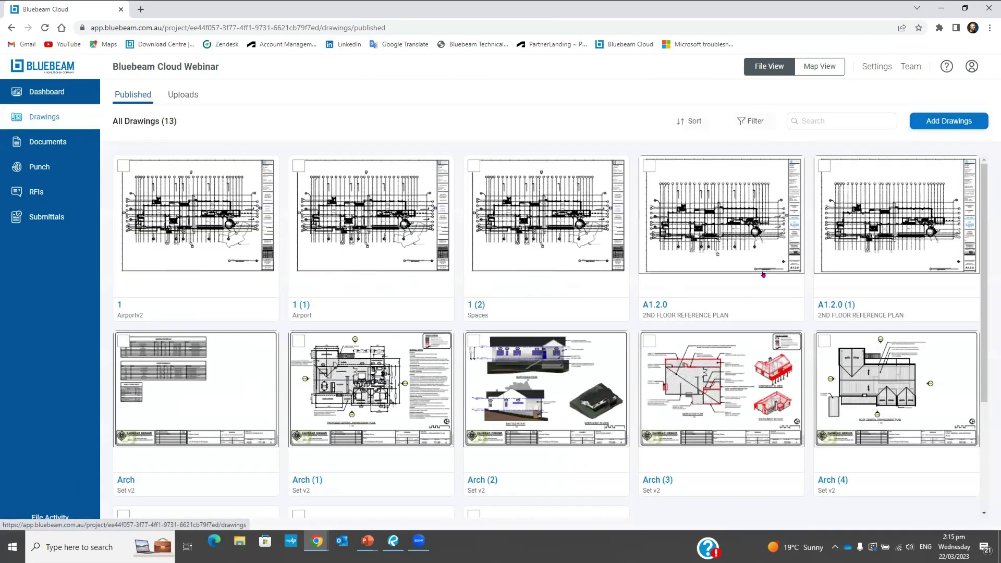
{"action": "scroll", "coordinate": [608, 330], "scroll_direction": "down", "scroll_amount": 3}
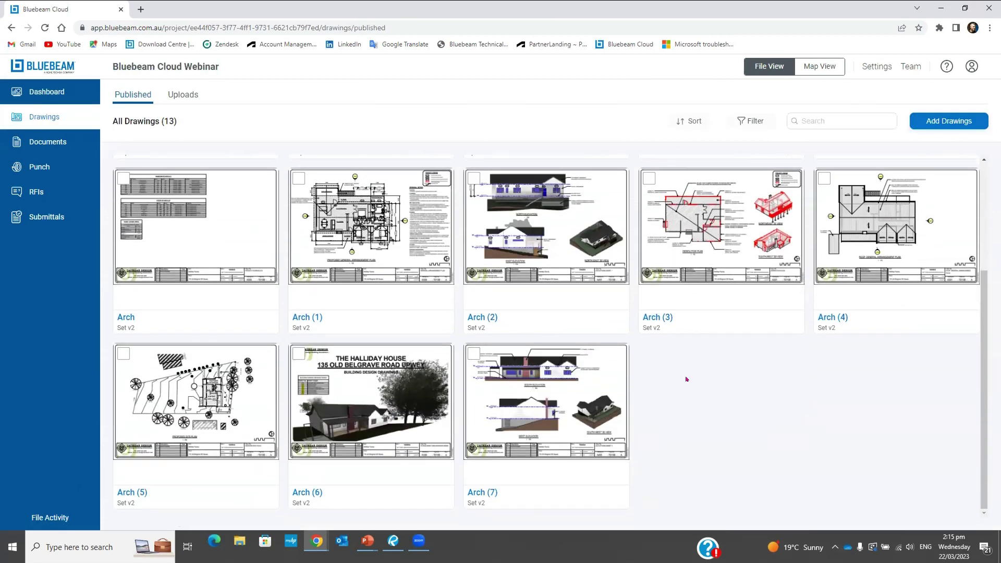
{"action": "scroll", "coordinate": [672, 360], "scroll_direction": "up", "scroll_amount": 3}
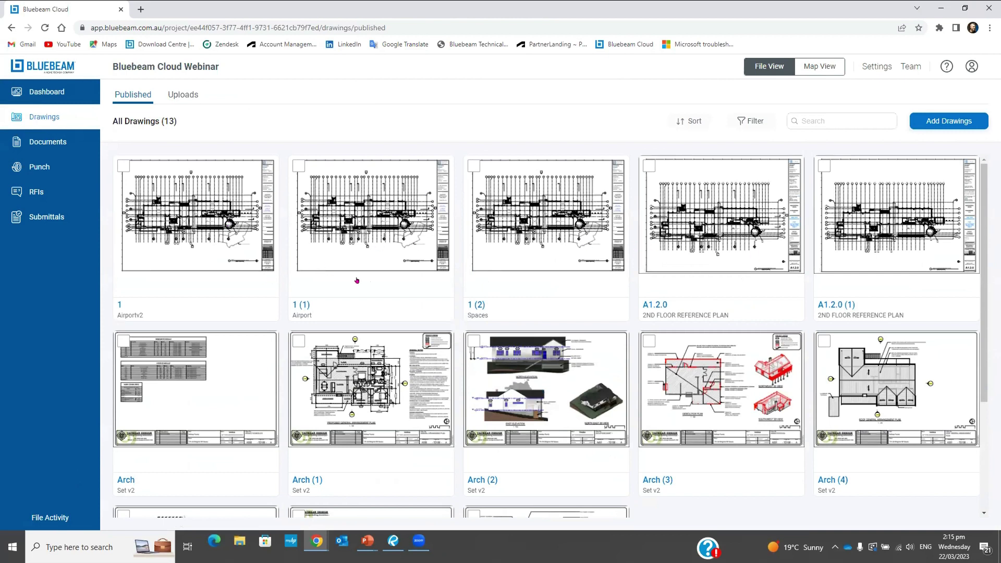
{"action": "scroll", "coordinate": [453, 289], "scroll_direction": "down", "scroll_amount": 2}
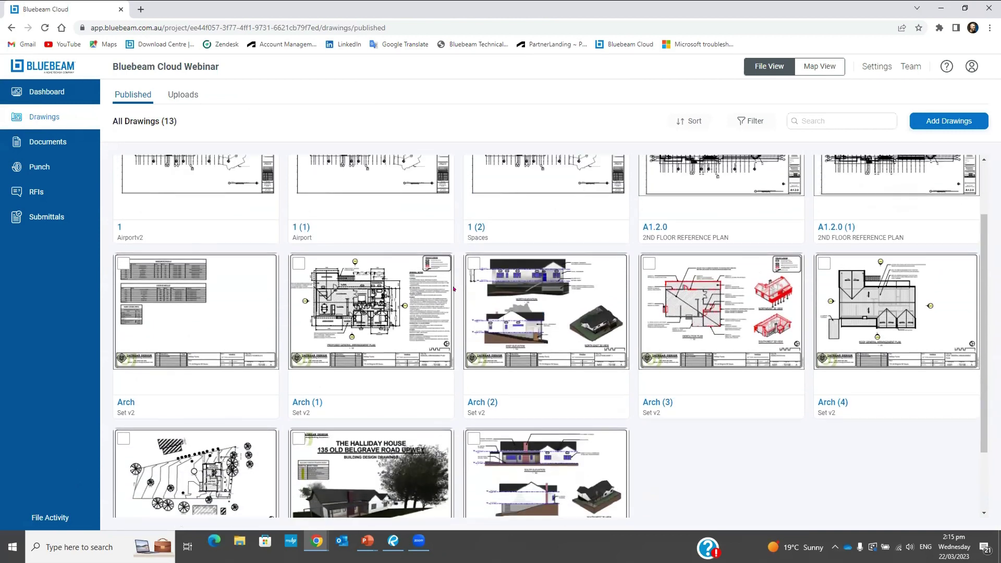
{"action": "scroll", "coordinate": [453, 290], "scroll_direction": "up", "scroll_amount": 2}
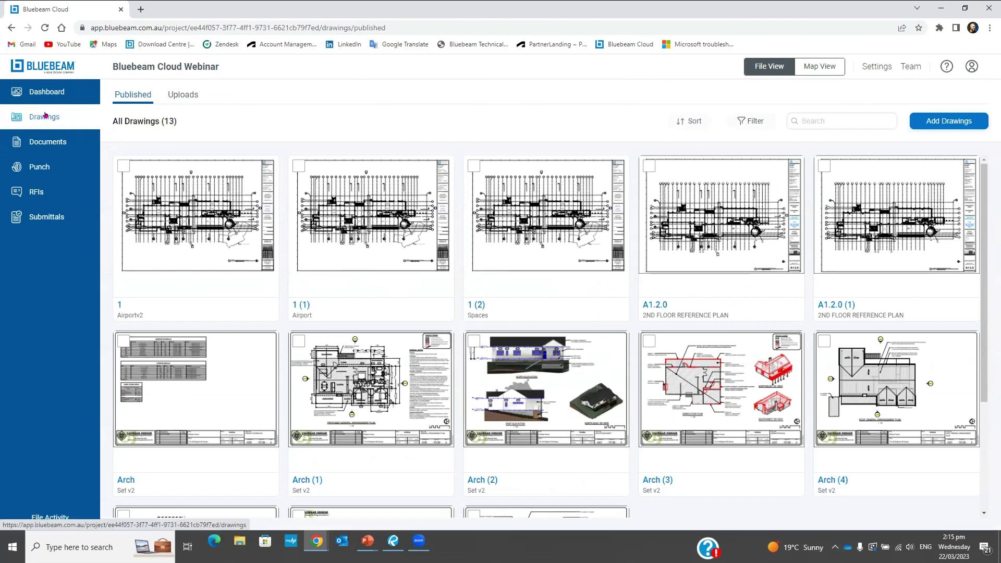
{"action": "left_click", "coordinate": [46, 140]}
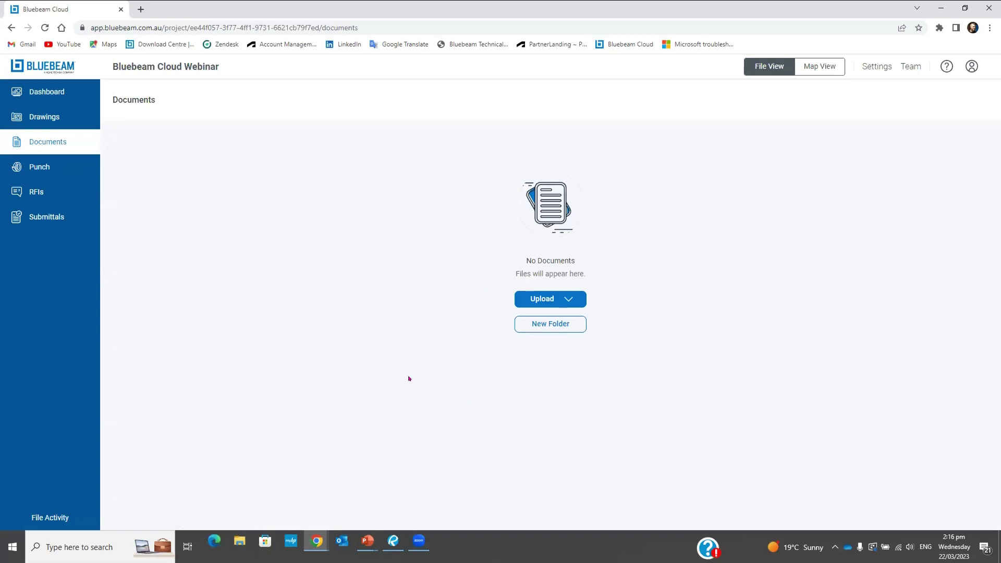
Return to Documents, look through the Upload choices, and start a New Folder
{"action": "left_click", "coordinate": [29, 117]}
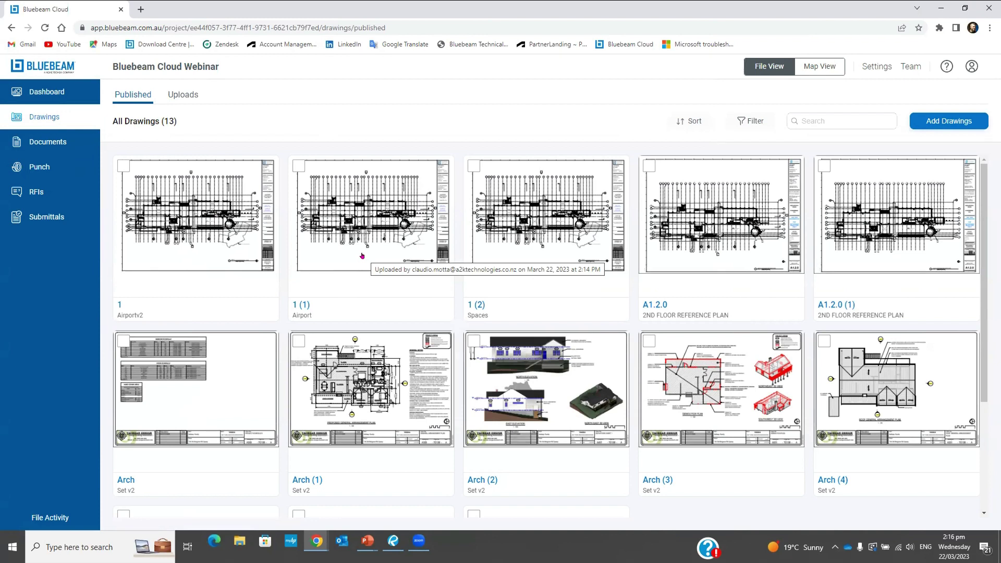
{"action": "left_click", "coordinate": [38, 141]}
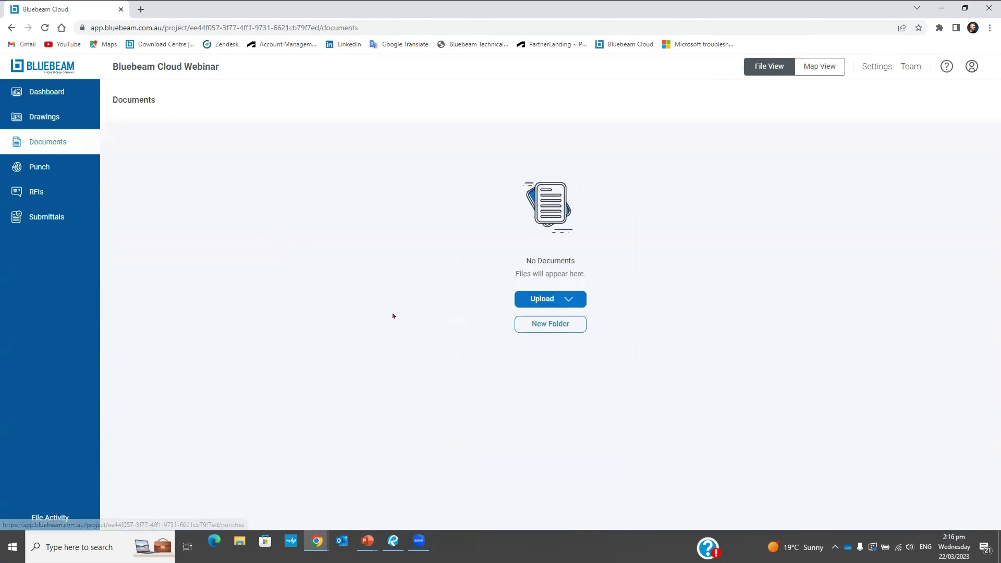
{"action": "left_click", "coordinate": [553, 299]}
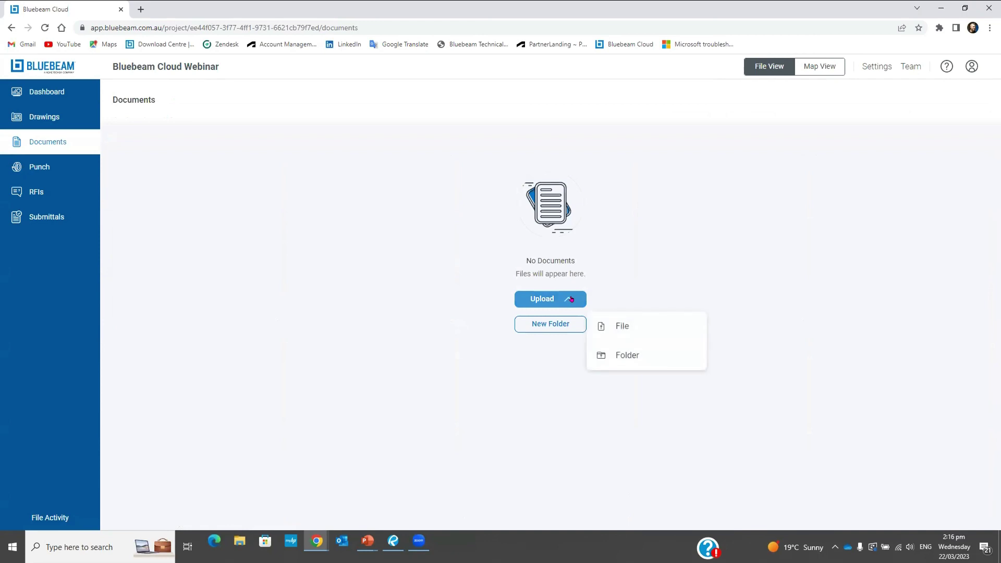
{"action": "left_click", "coordinate": [643, 289]}
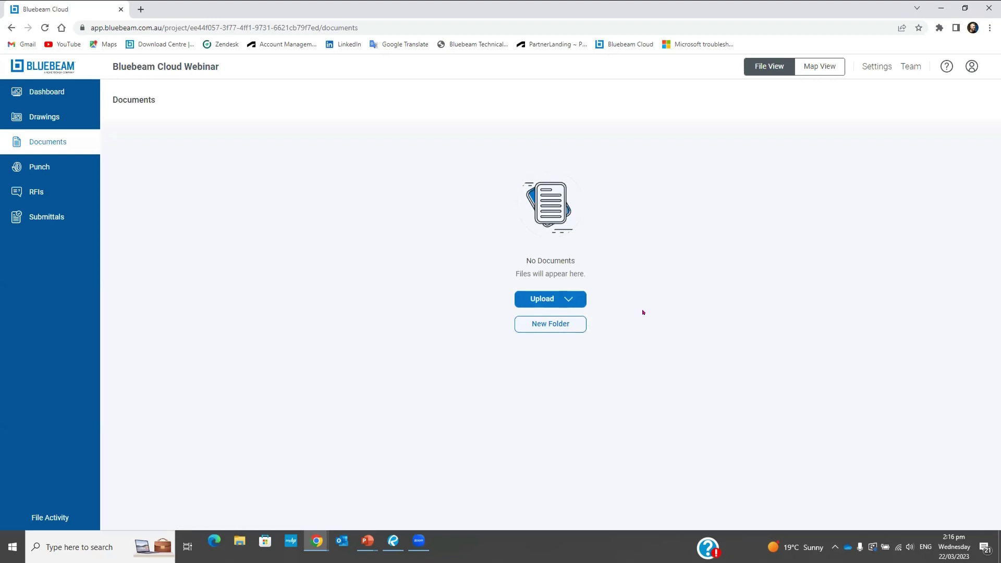
{"action": "left_click", "coordinate": [564, 298]}
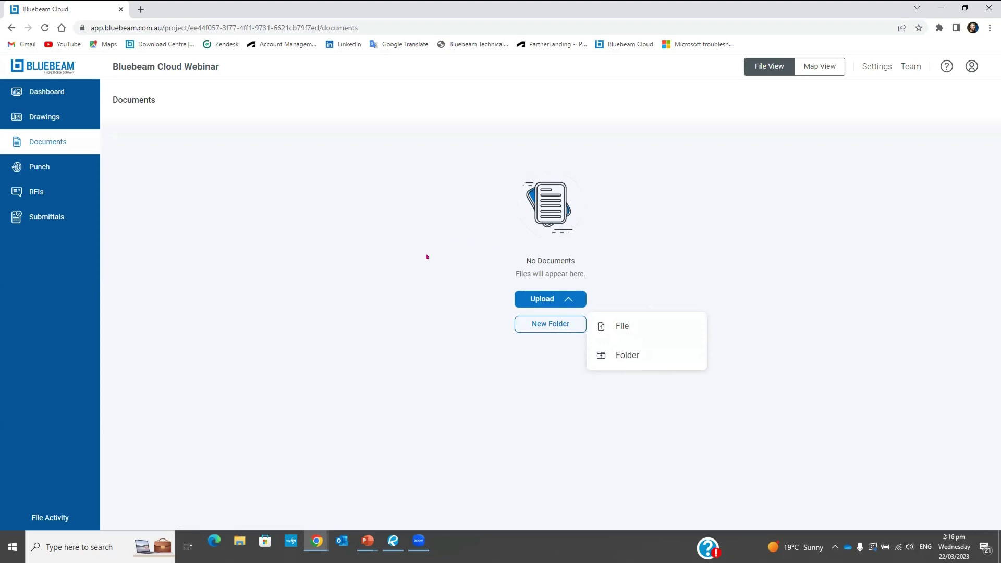
{"action": "left_click", "coordinate": [445, 340]}
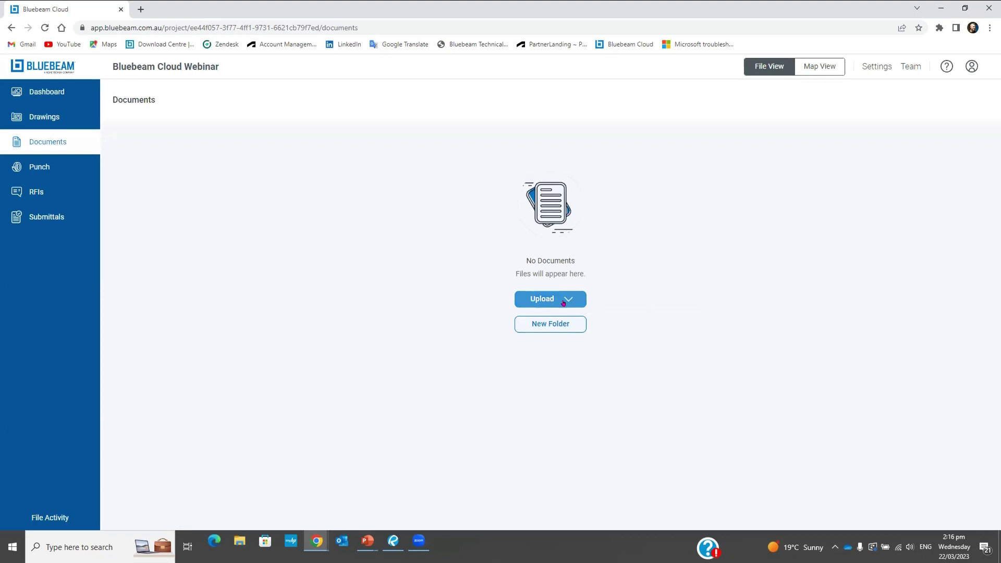
{"action": "left_click", "coordinate": [554, 324]}
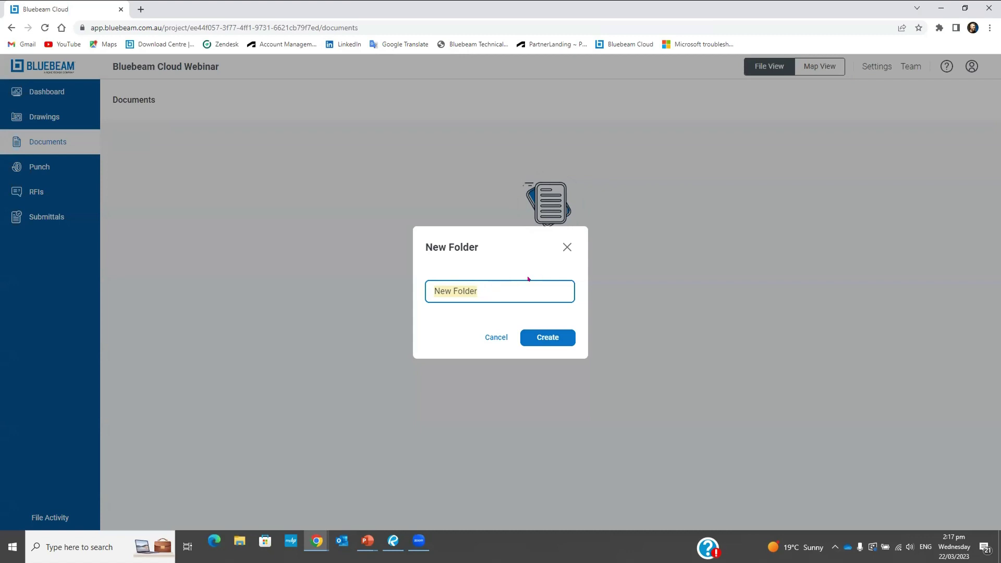
Create a folder named 'Revisions', open it, and return to the Documents list
{"action": "type", "text": "Revisiomn"}
{"action": "key", "text": "BackSpace"}
{"action": "key", "text": "BackSpace"}
{"action": "type", "text": "ns"}
{"action": "left_click", "coordinate": [544, 337]}
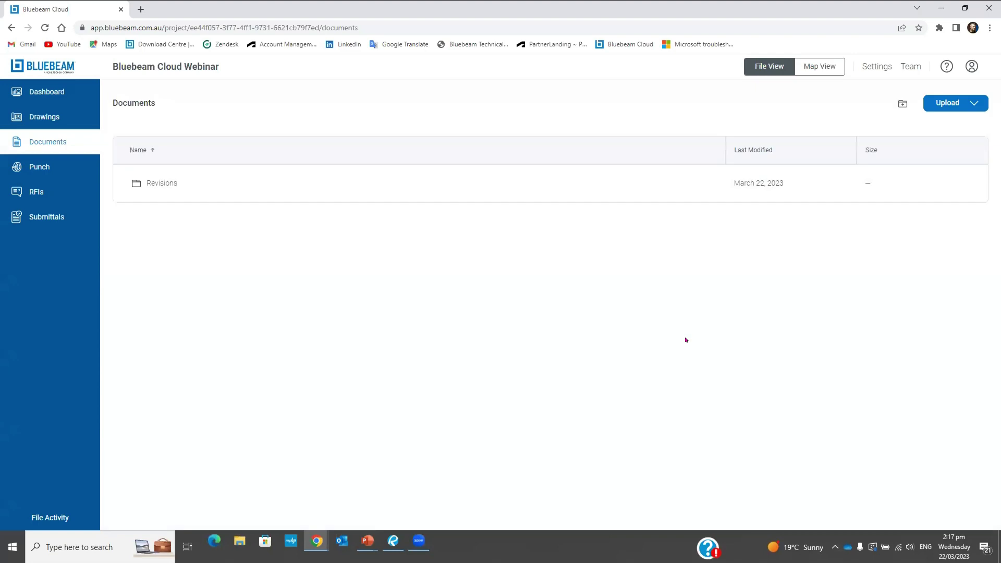
{"action": "left_click", "coordinate": [155, 187]}
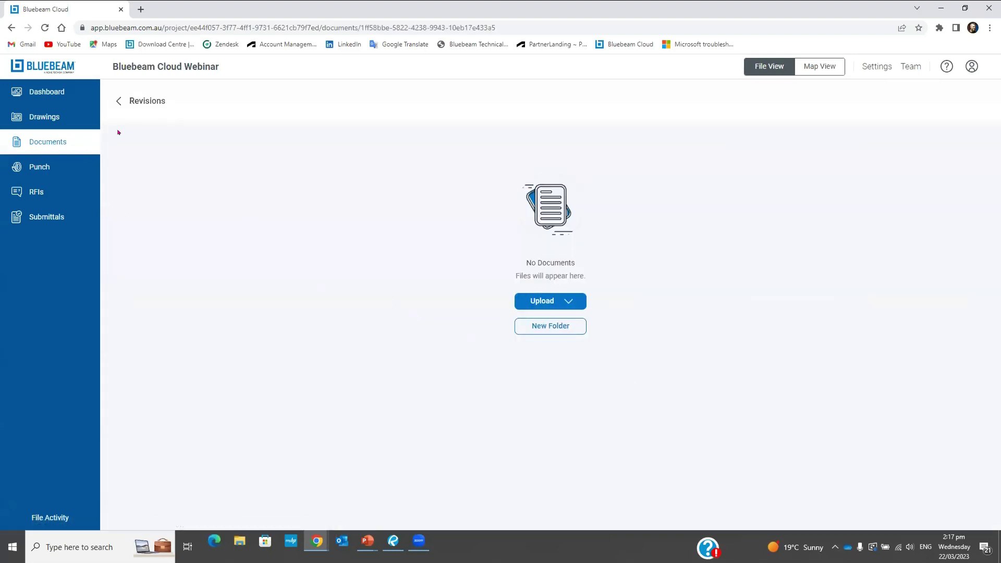
{"action": "left_click", "coordinate": [118, 101]}
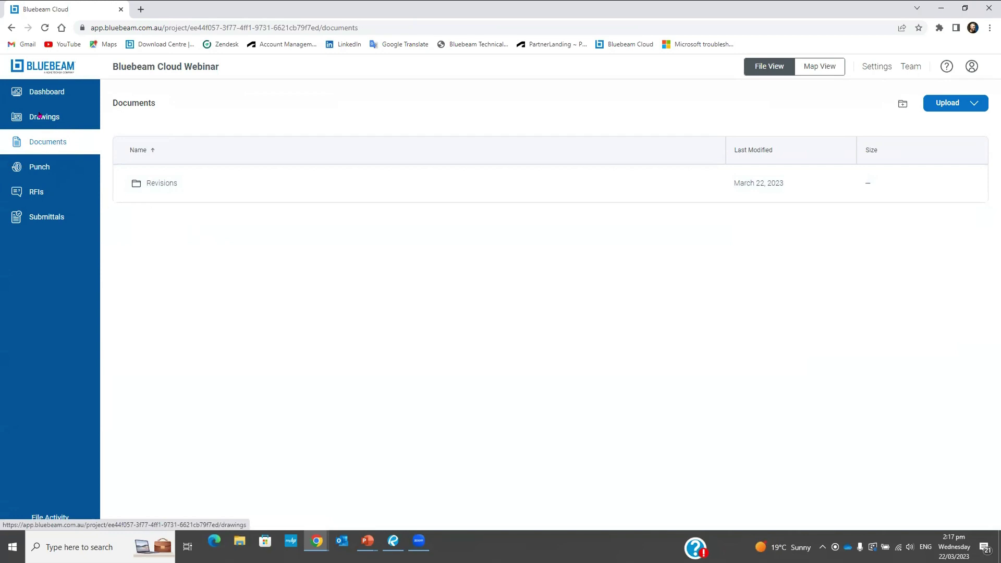
Open drawing 1, Airportv2's A1.2.0 2nd Floor Reference Plan, from the Published drawings
{"action": "left_click", "coordinate": [40, 115]}
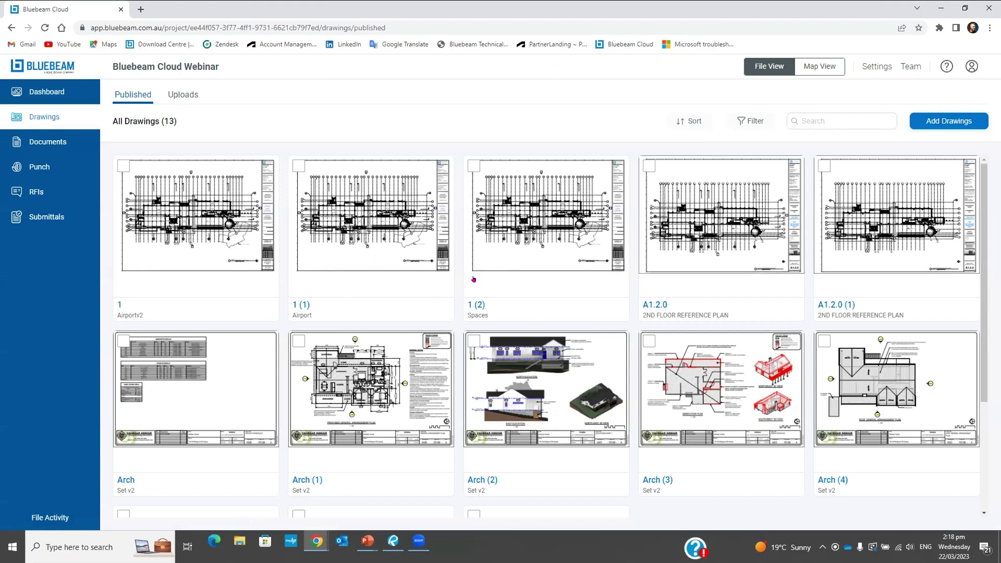
{"action": "scroll", "coordinate": [746, 363], "scroll_direction": "down", "scroll_amount": 3}
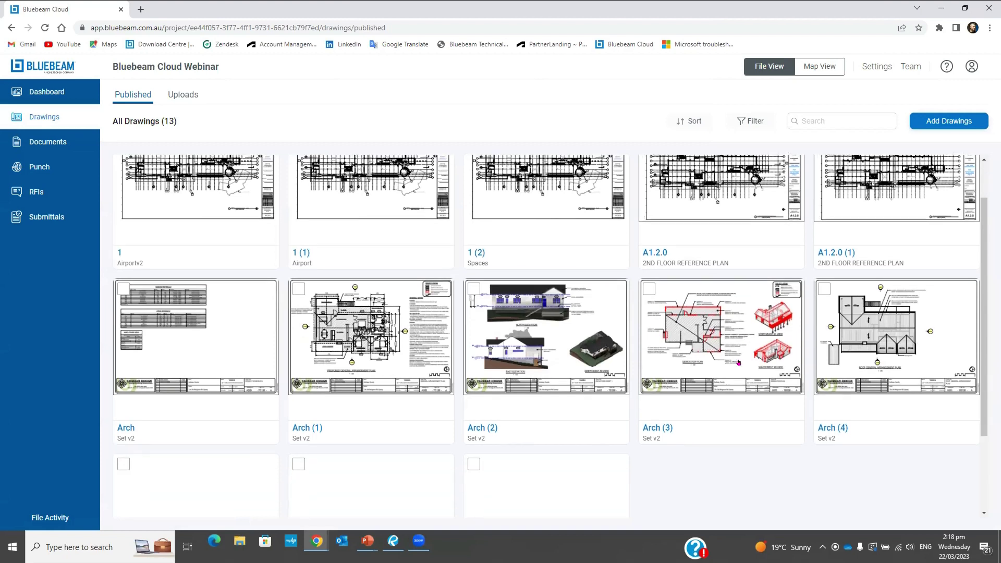
{"action": "scroll", "coordinate": [594, 357], "scroll_direction": "up", "scroll_amount": 2}
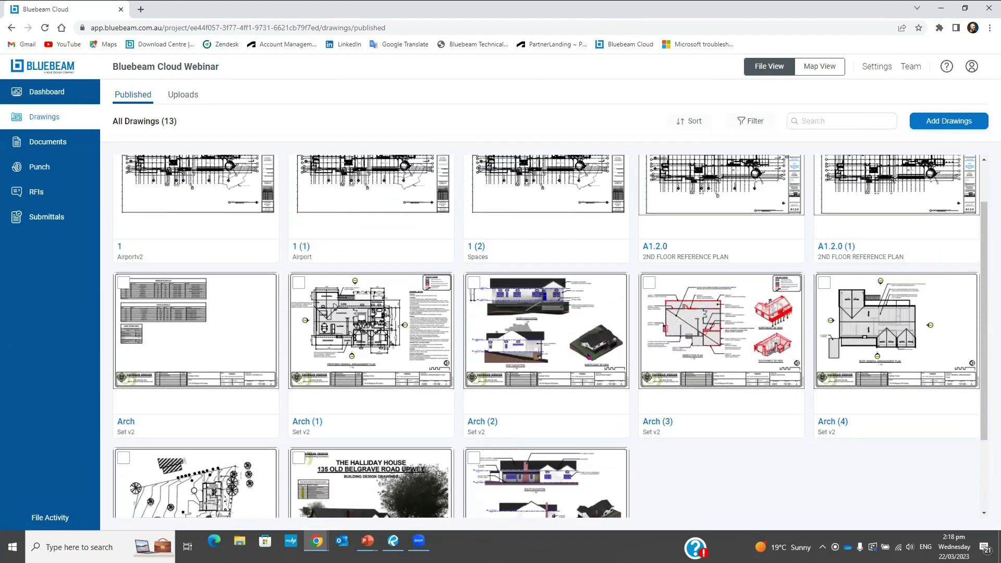
{"action": "scroll", "coordinate": [756, 347], "scroll_direction": "down", "scroll_amount": 2}
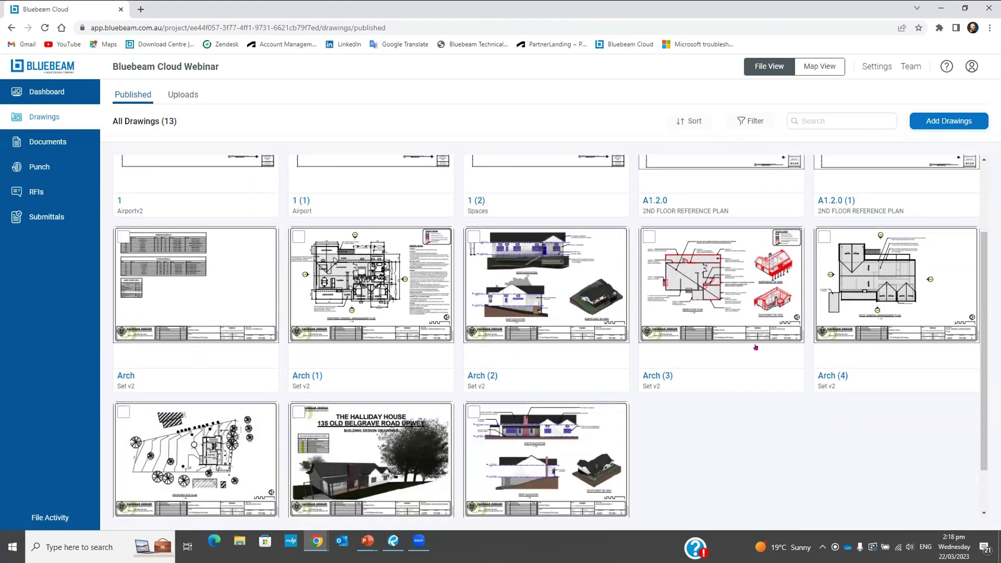
{"action": "scroll", "coordinate": [703, 354], "scroll_direction": "up", "scroll_amount": 3}
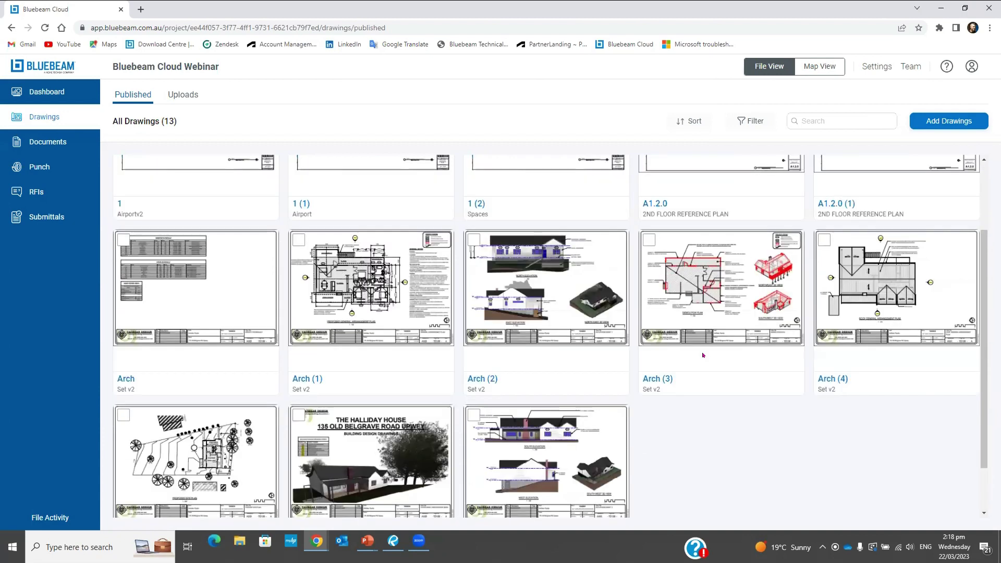
{"action": "left_click", "coordinate": [187, 240]}
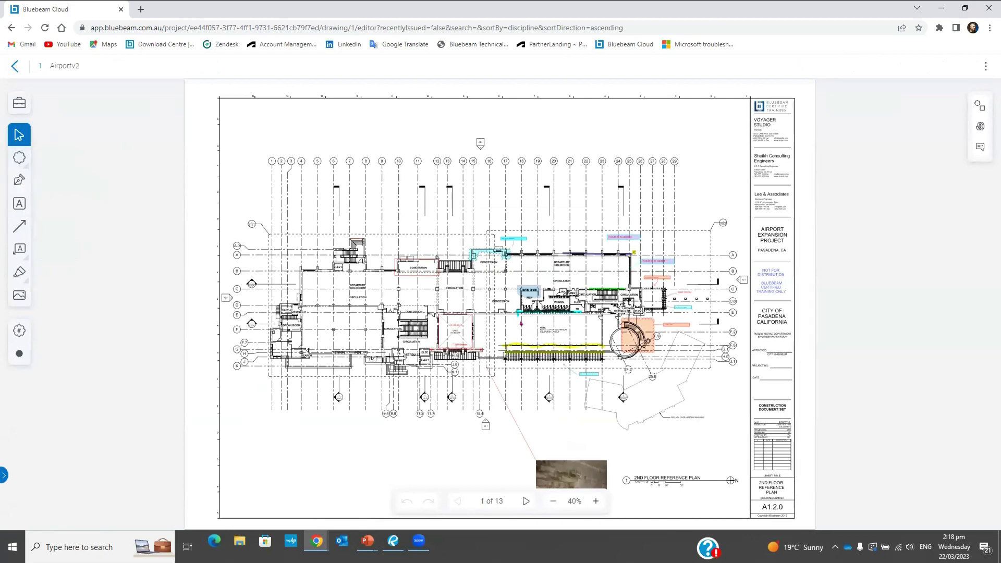
Change the 'Want this to be timber' callout's fill from cyan to yellow
{"action": "scroll", "coordinate": [516, 324], "scroll_direction": "up", "scroll_amount": 3}
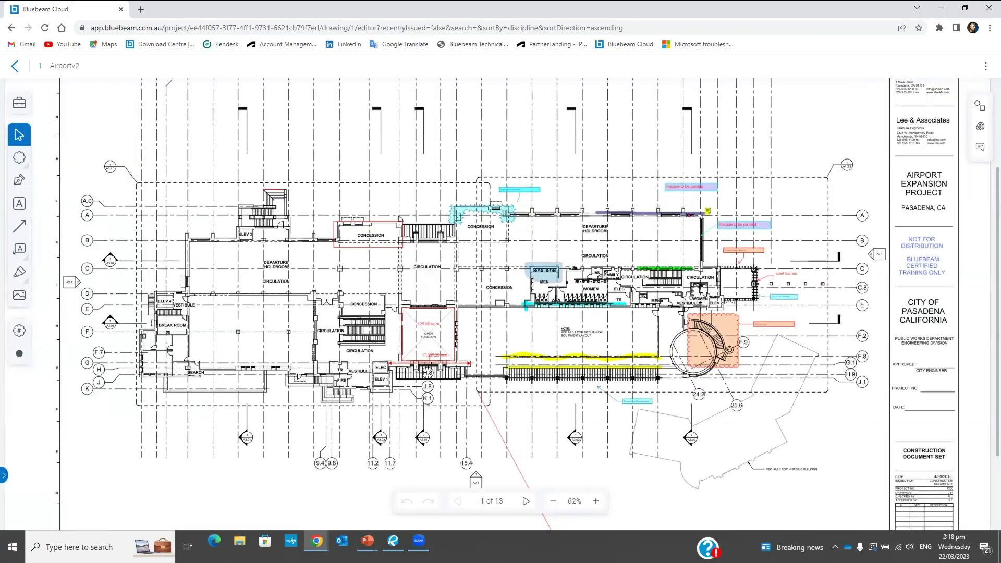
{"action": "left_click", "coordinate": [689, 186]}
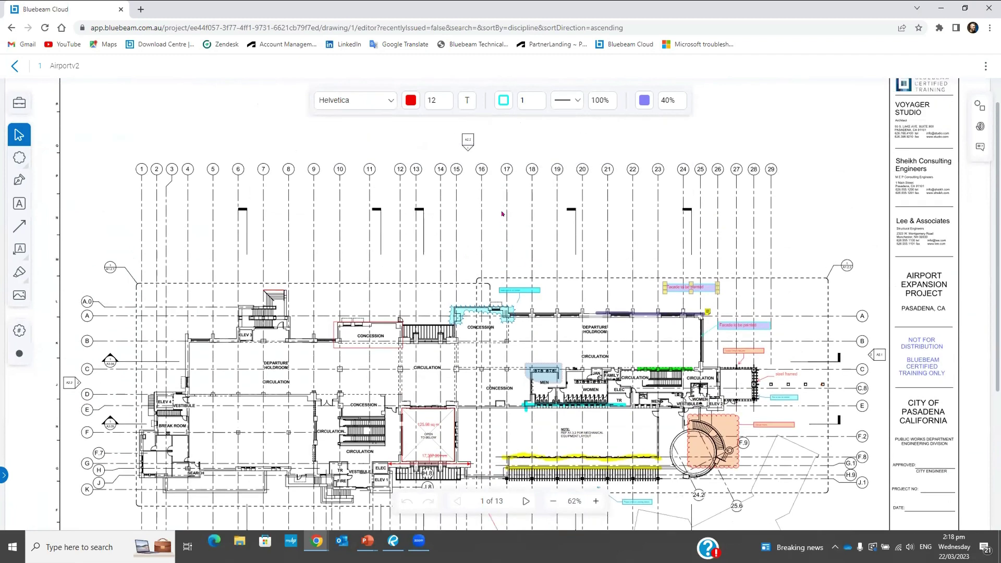
{"action": "left_click", "coordinate": [519, 196]}
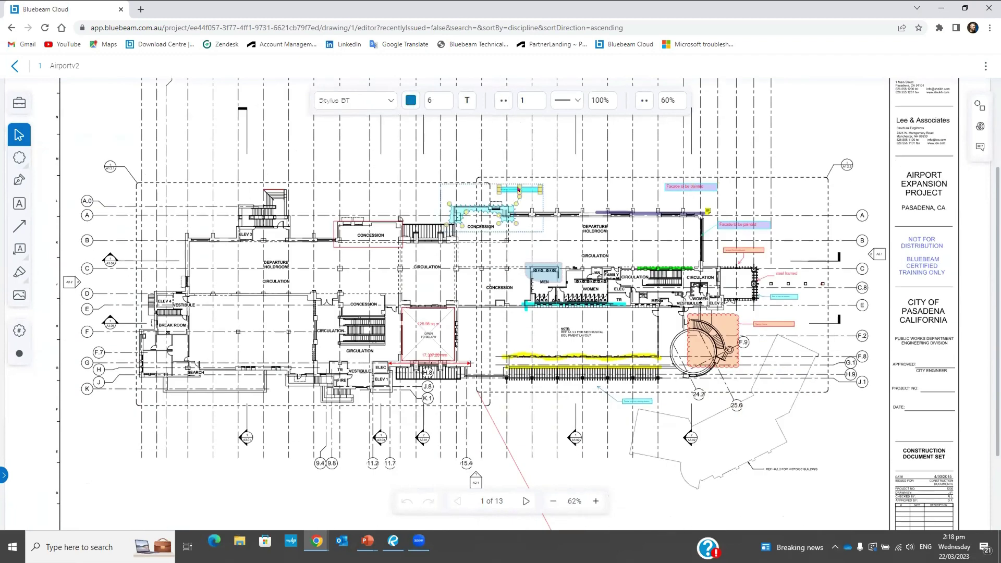
{"action": "scroll", "coordinate": [514, 188], "scroll_direction": "up", "scroll_amount": 5}
{"action": "left_click", "coordinate": [495, 199]}
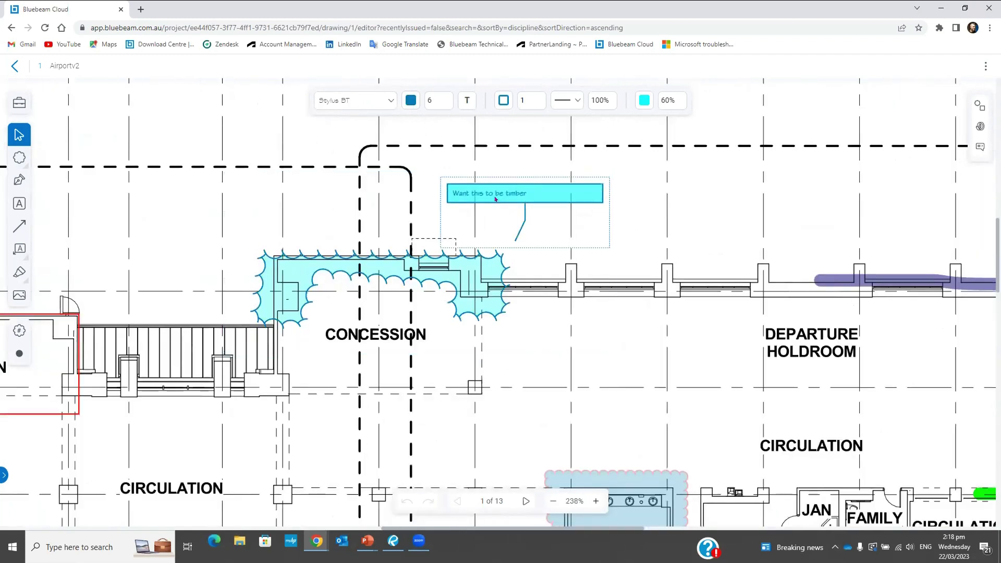
{"action": "left_click", "coordinate": [643, 102]}
{"action": "left_click", "coordinate": [682, 124]}
{"action": "left_click", "coordinate": [634, 204]}
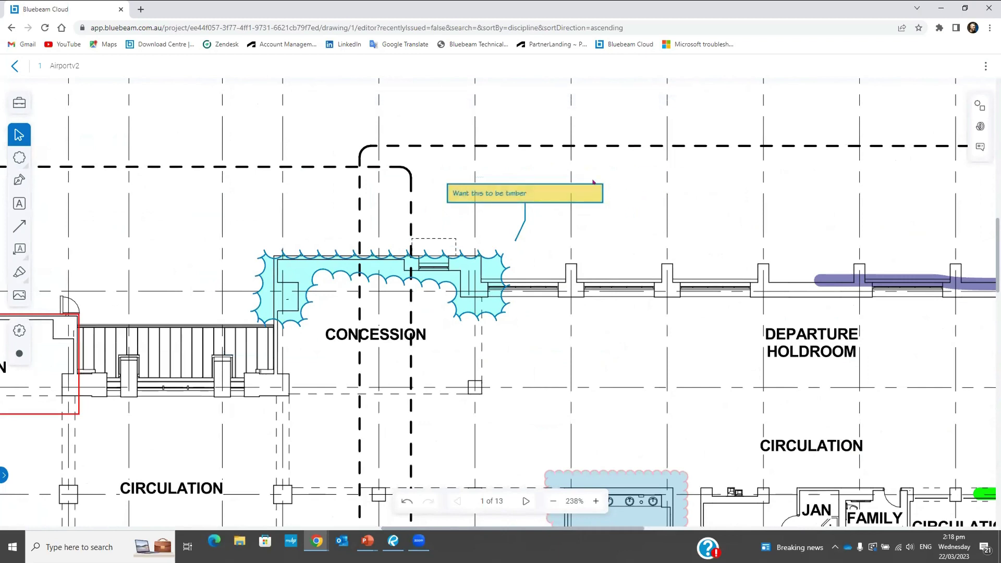
Zoom back out and bring up the cloud and shape markup types
{"action": "scroll", "coordinate": [545, 191], "scroll_direction": "down", "scroll_amount": 5}
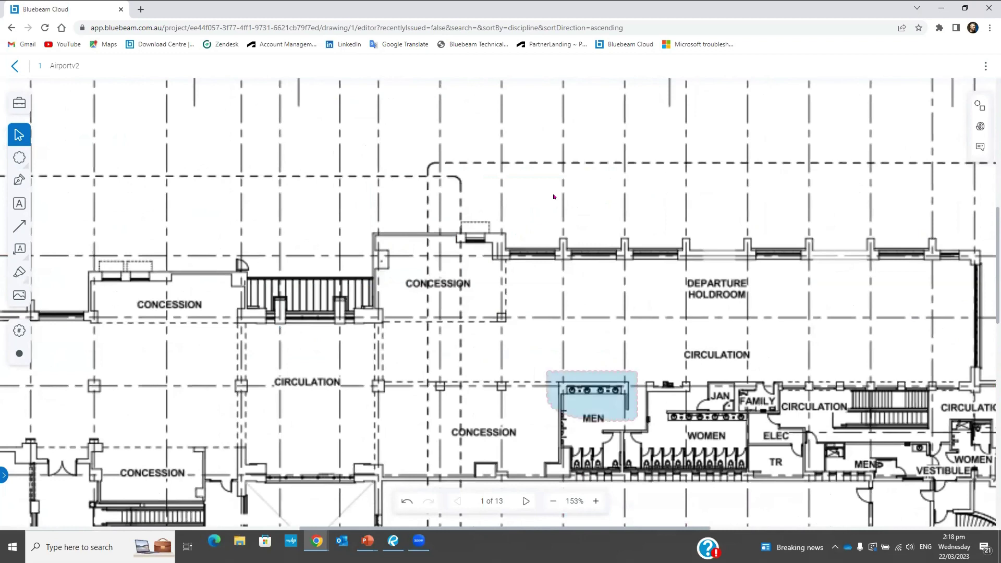
{"action": "scroll", "coordinate": [552, 197], "scroll_direction": "down", "scroll_amount": 1}
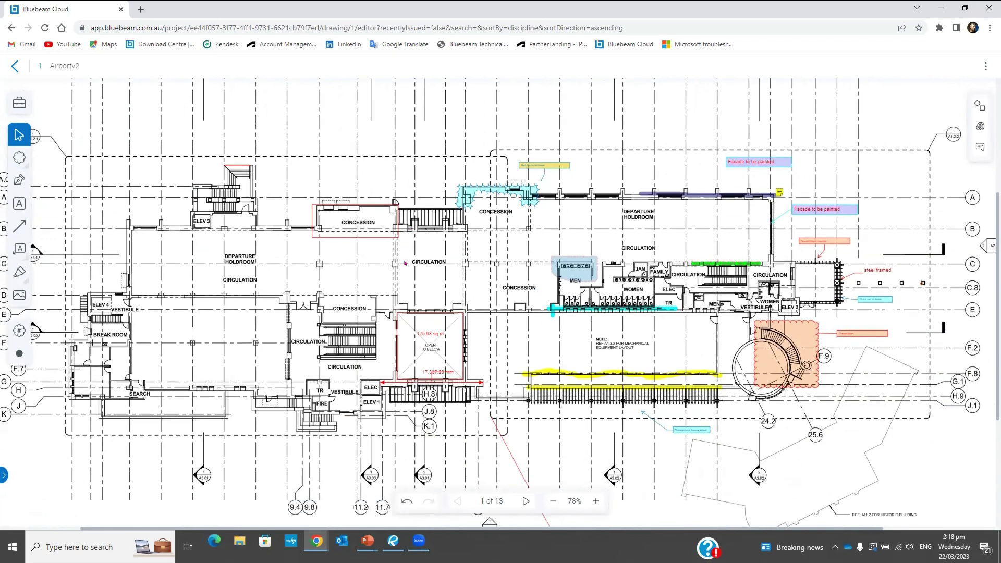
{"action": "scroll", "coordinate": [368, 254], "scroll_direction": "down", "scroll_amount": 2}
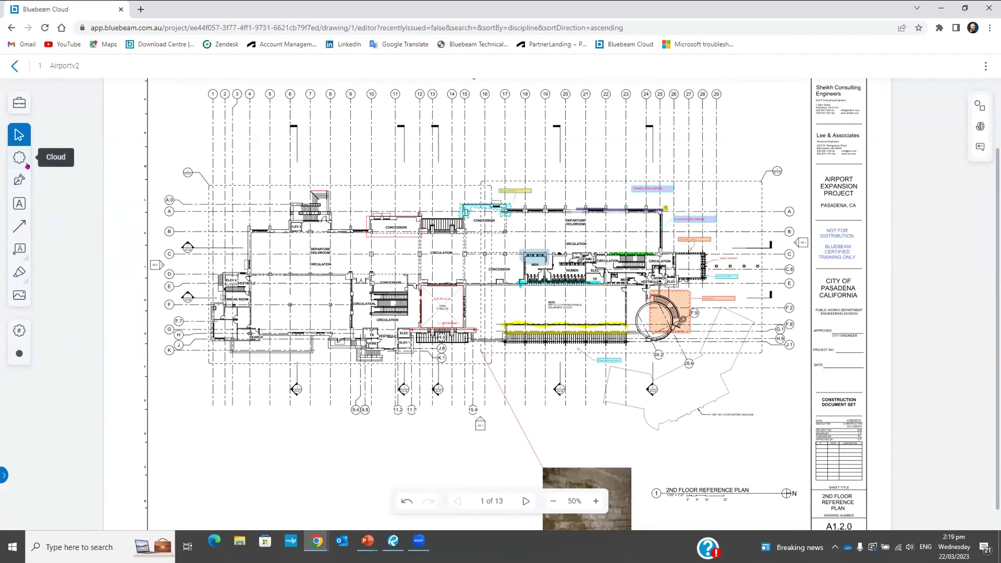
{"action": "left_click", "coordinate": [14, 161]}
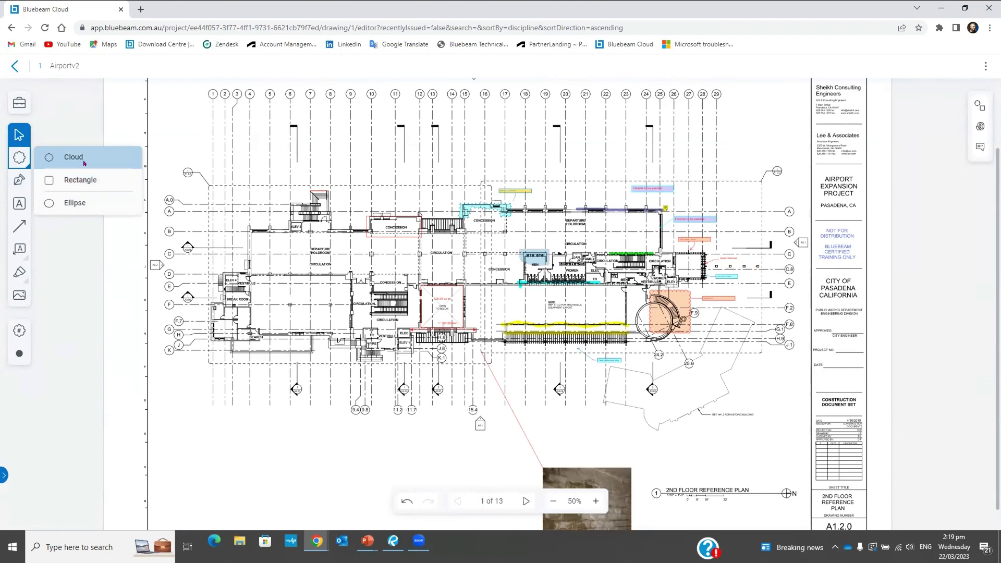
Draw a pink revision cloud around ELEV 4, the Vestibule and the Break Room
{"action": "left_click", "coordinate": [84, 163]}
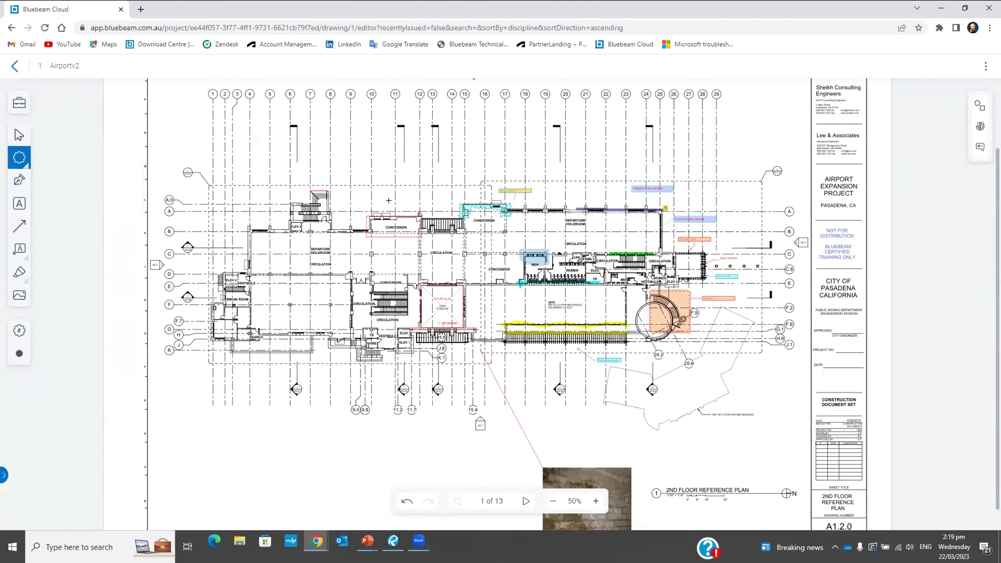
{"action": "scroll", "coordinate": [332, 231], "scroll_direction": "down", "scroll_amount": 1}
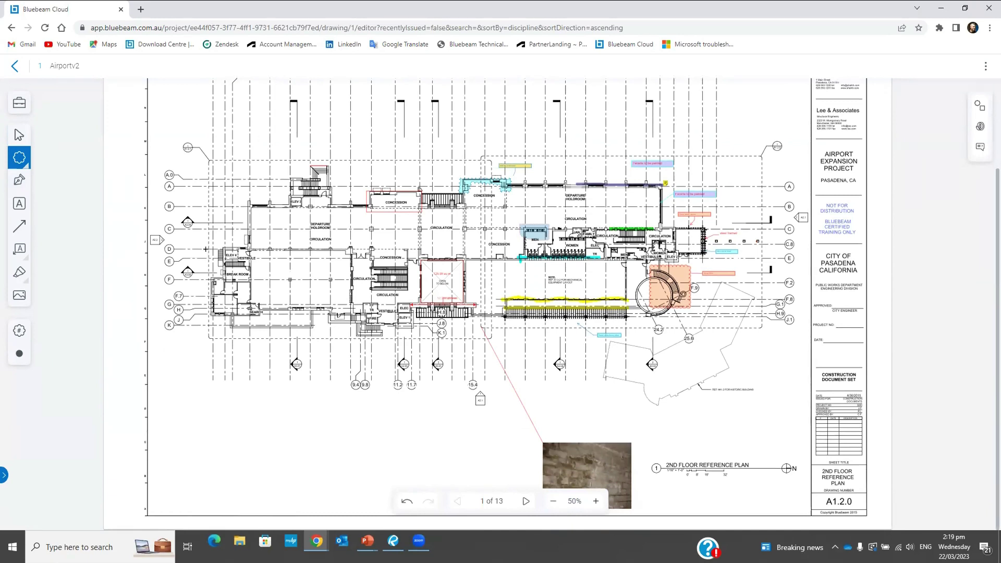
{"action": "scroll", "coordinate": [213, 247], "scroll_direction": "up", "scroll_amount": 1}
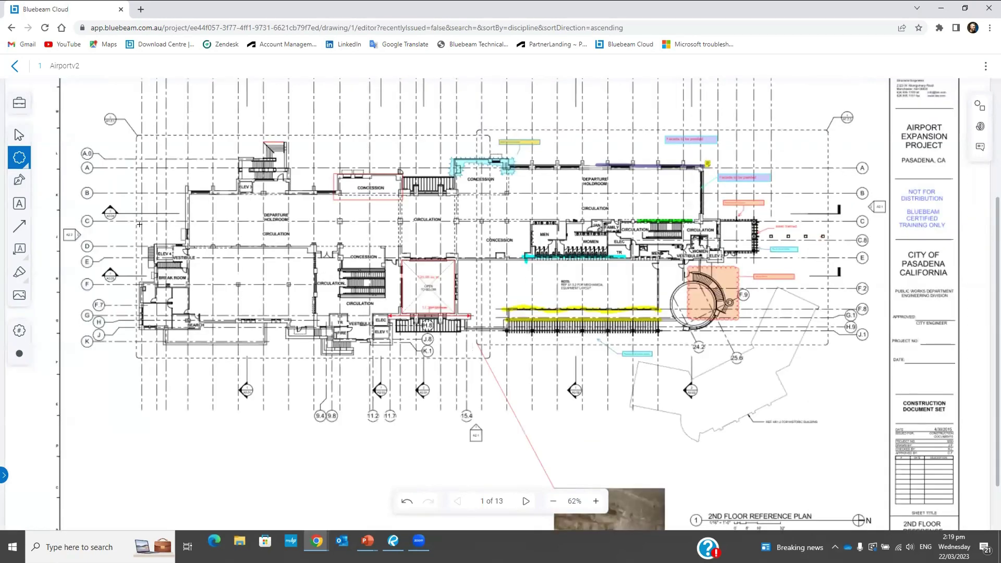
{"action": "scroll", "coordinate": [139, 224], "scroll_direction": "up", "scroll_amount": 4}
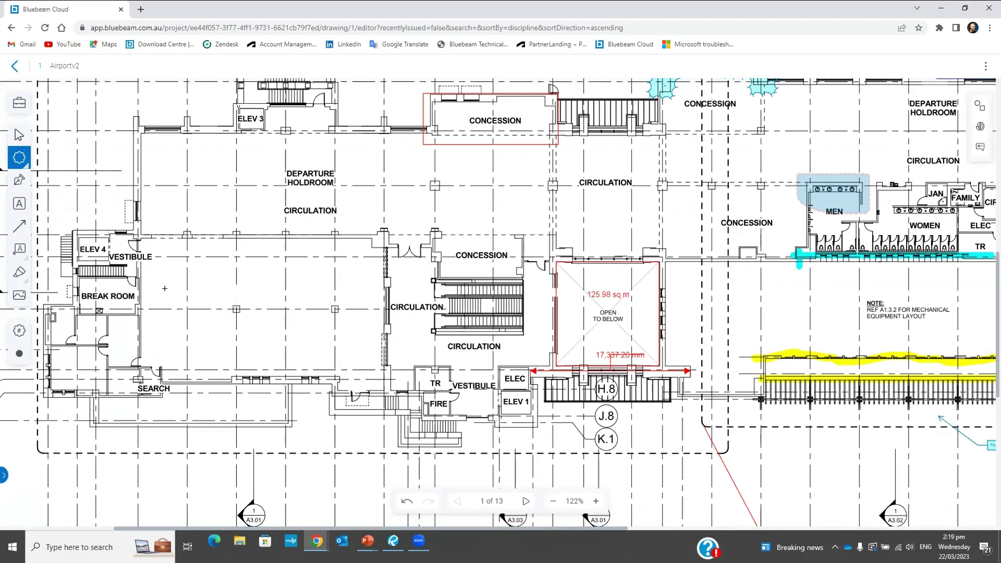
{"action": "left_click_drag", "start_coordinate": [165, 288], "coordinate": [170, 292]}
{"action": "scroll", "coordinate": [227, 324], "scroll_direction": "left", "scroll_amount": 5}
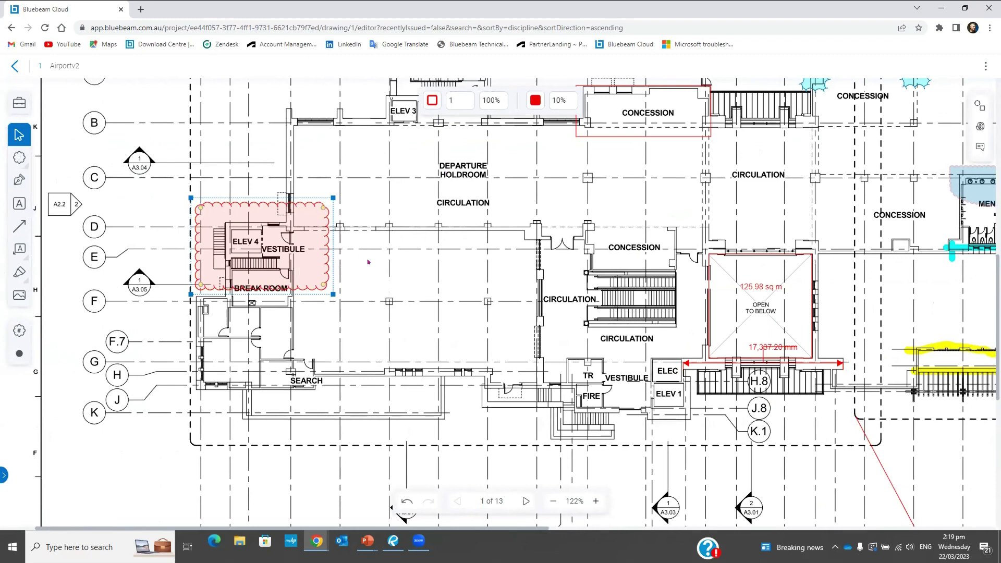
{"action": "left_click", "coordinate": [405, 270]}
Zoom out to view the whole floor plan with all its markups
{"action": "scroll", "coordinate": [391, 260], "scroll_direction": "down", "scroll_amount": 2}
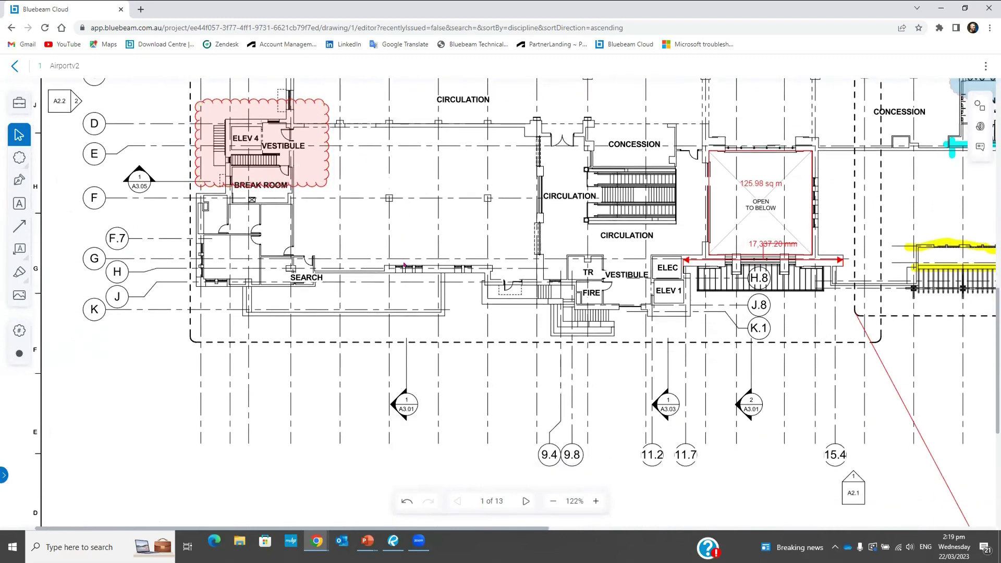
{"action": "scroll", "coordinate": [351, 264], "scroll_direction": "down", "scroll_amount": 3}
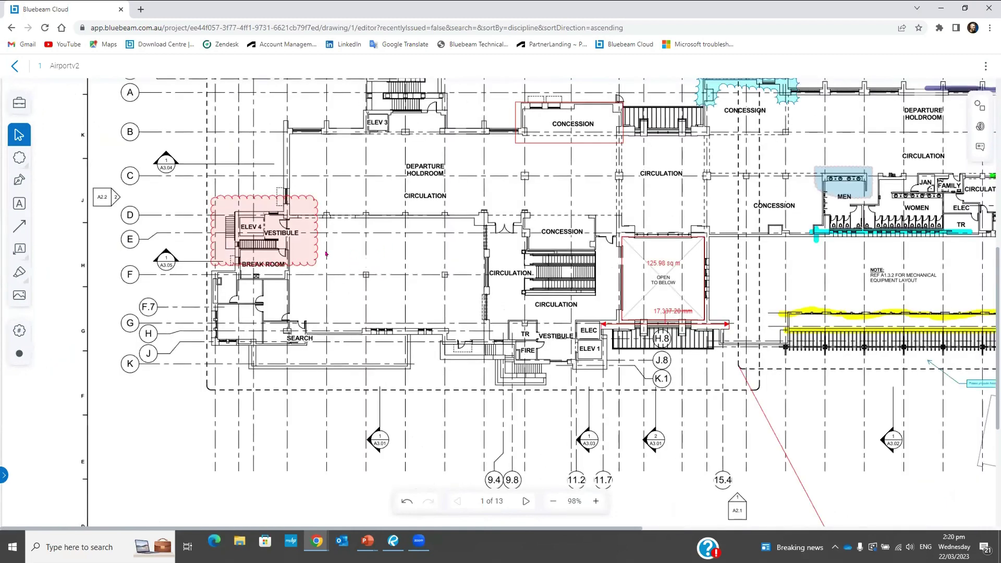
{"action": "scroll", "coordinate": [276, 261], "scroll_direction": "down", "scroll_amount": 3}
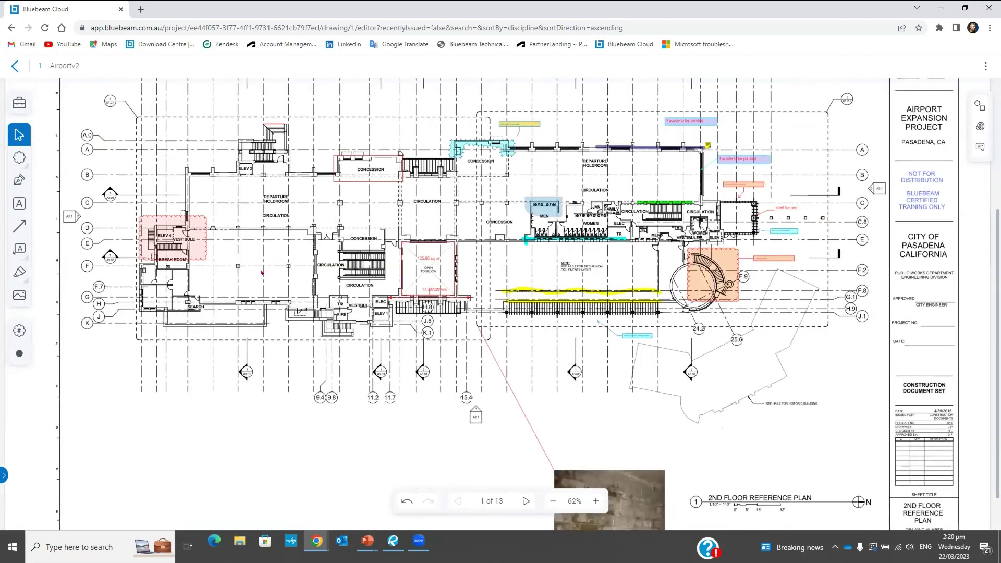
{"action": "scroll", "coordinate": [262, 271], "scroll_direction": "up", "scroll_amount": 6}
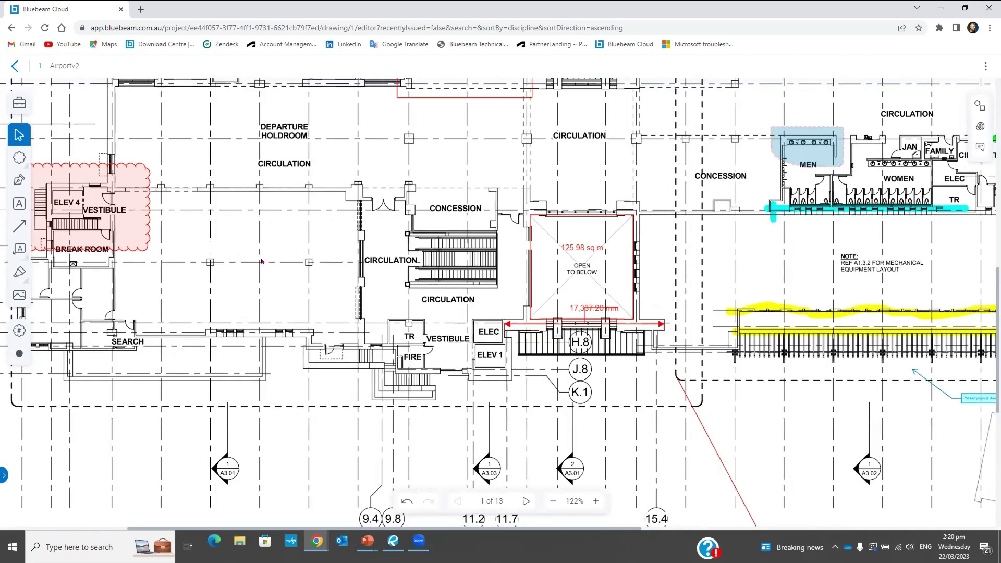
{"action": "scroll", "coordinate": [236, 247], "scroll_direction": "down", "scroll_amount": 3}
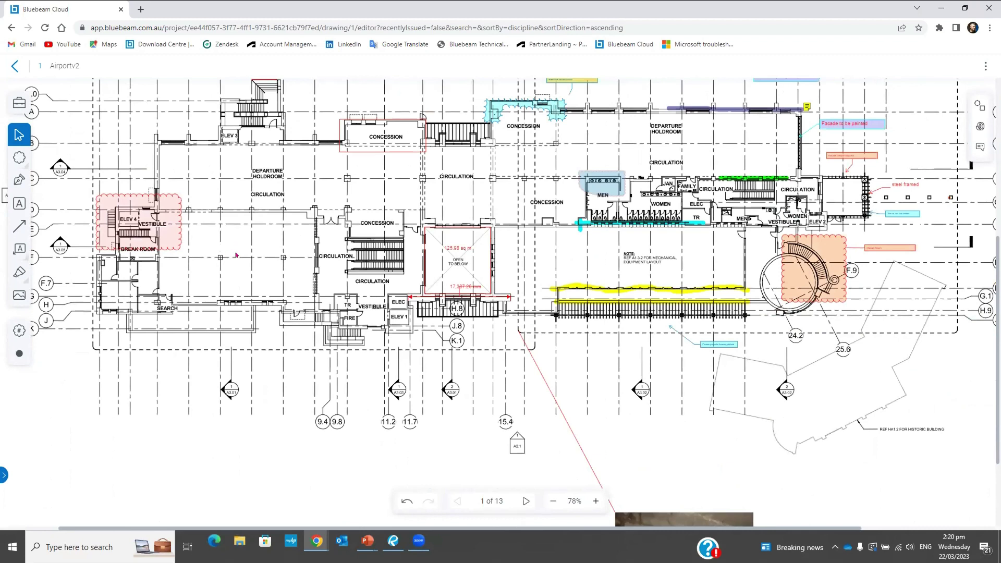
{"action": "scroll", "coordinate": [237, 250], "scroll_direction": "left", "scroll_amount": 3}
{"action": "scroll", "coordinate": [237, 251], "scroll_direction": "up", "scroll_amount": 1}
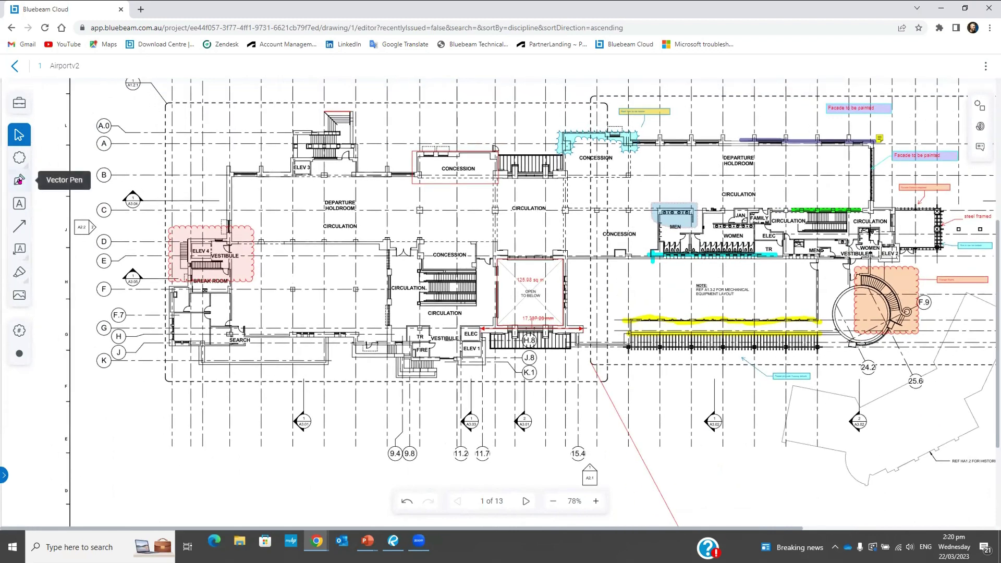
Draw a yellow-filled four-point polygon above the upper Concession room
{"action": "left_click", "coordinate": [20, 180]}
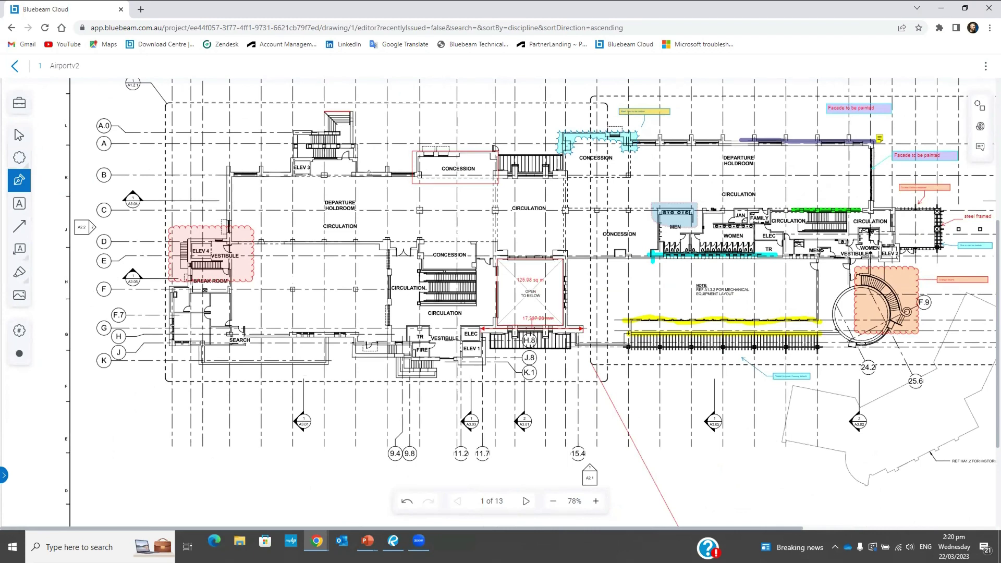
{"action": "left_click", "coordinate": [366, 112]}
{"action": "left_click", "coordinate": [479, 112]}
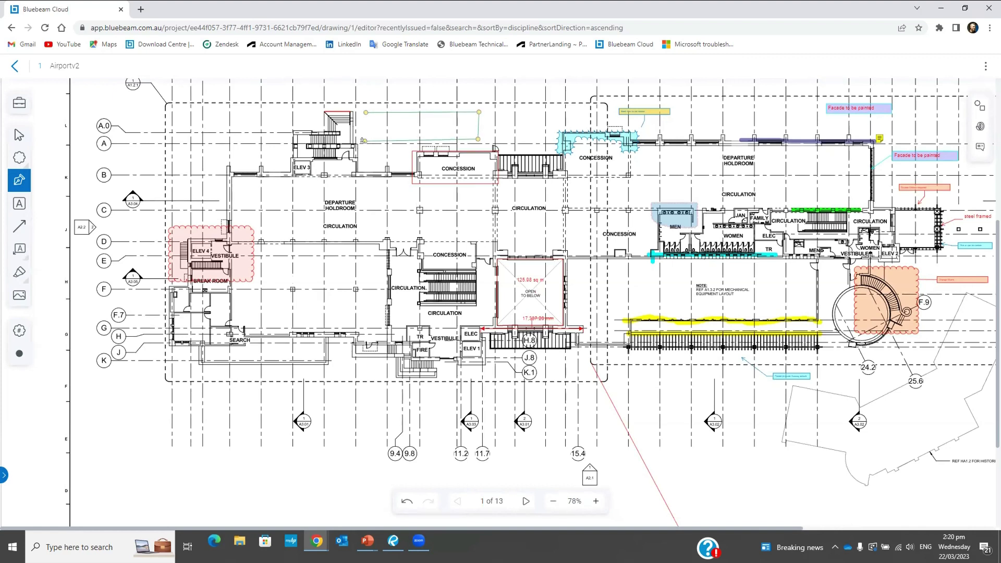
{"action": "left_click", "coordinate": [365, 139]}
{"action": "left_click", "coordinate": [363, 113]}
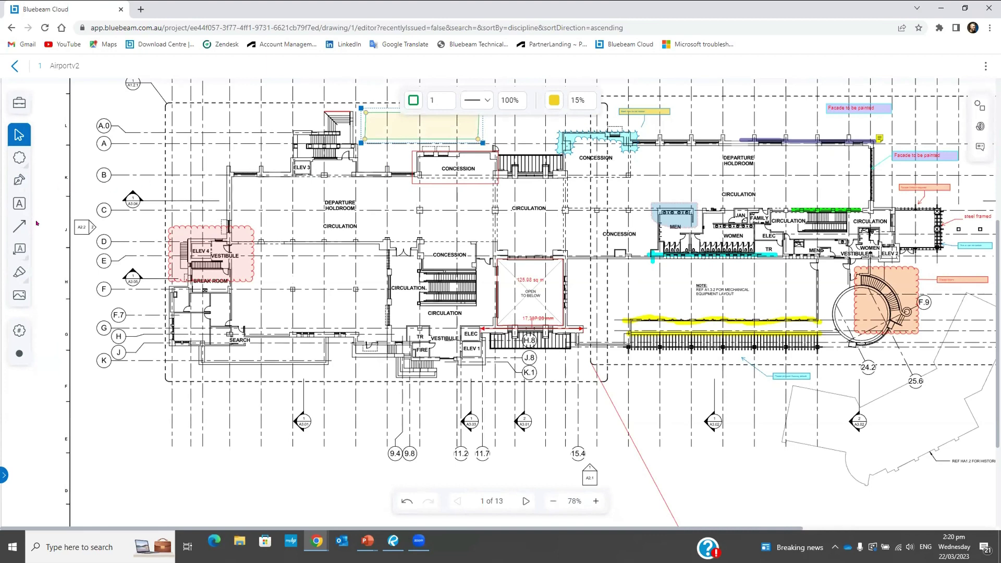
{"action": "left_click", "coordinate": [19, 203]}
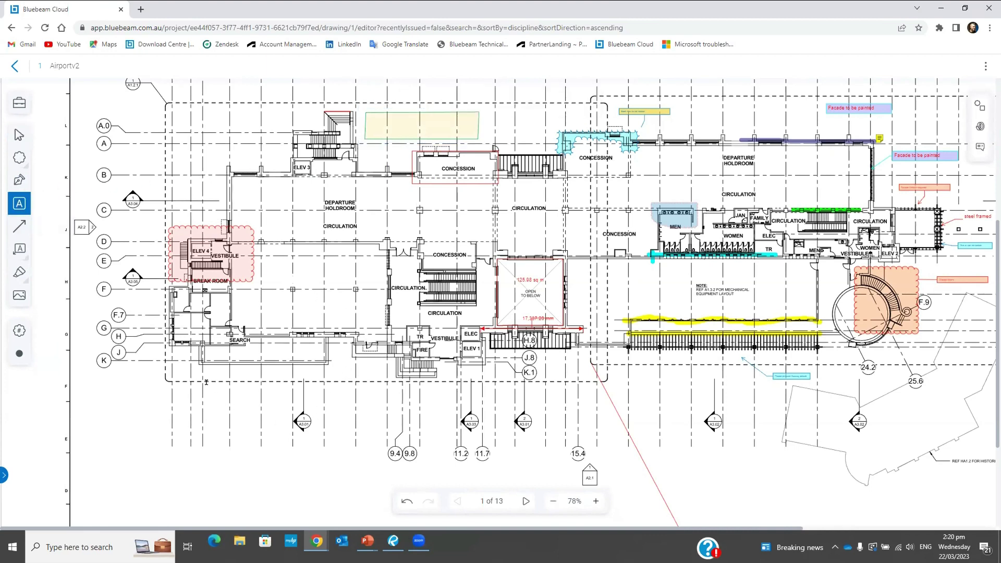
Add a text box below the Search area reading 'This is just a text'
{"action": "left_click_drag", "start_coordinate": [192, 375], "coordinate": [366, 411]}
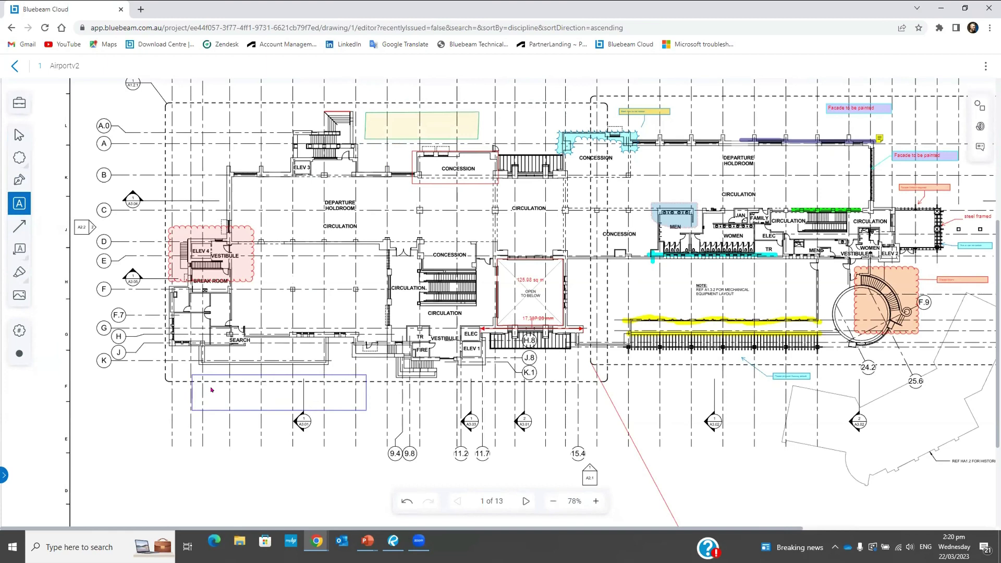
{"action": "type", "text": "This is just a text"}
{"action": "left_click", "coordinate": [328, 381]}
Resize the text note to fit and move it into place below Search
{"action": "left_click_drag", "start_coordinate": [366, 410], "coordinate": [270, 400]}
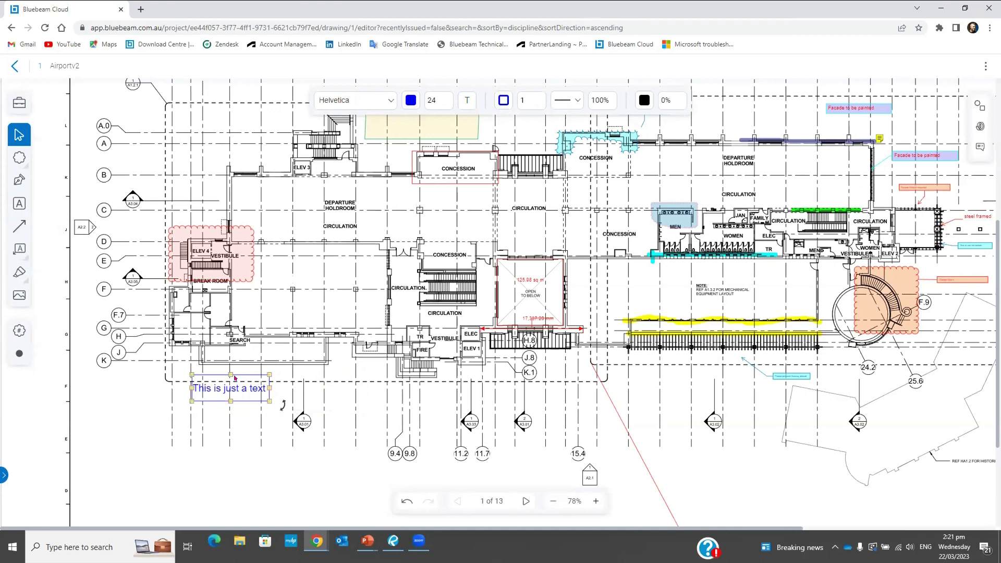
{"action": "left_click_drag", "start_coordinate": [227, 371], "coordinate": [281, 369]}
{"action": "left_click", "coordinate": [343, 413]}
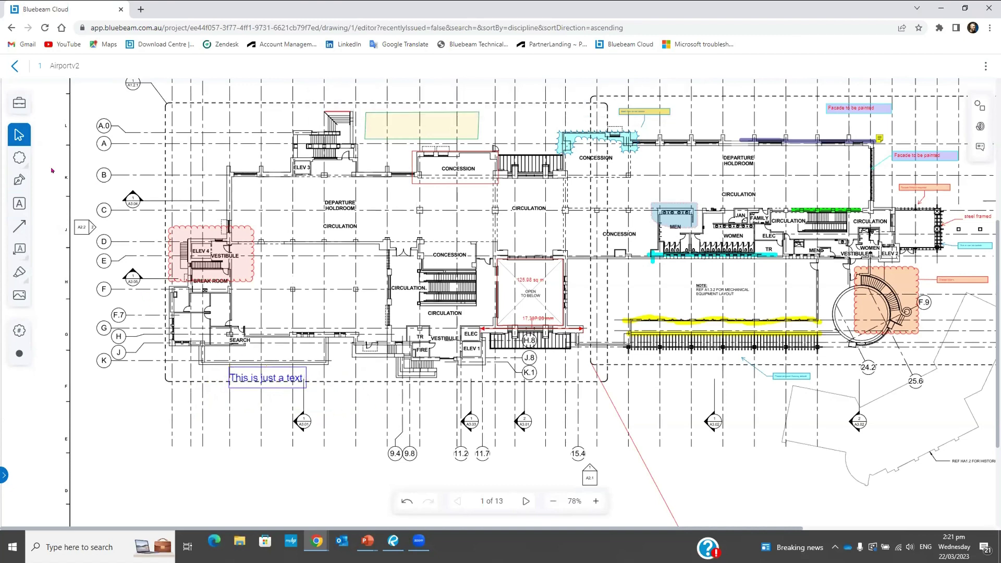
{"action": "left_click", "coordinate": [19, 226]}
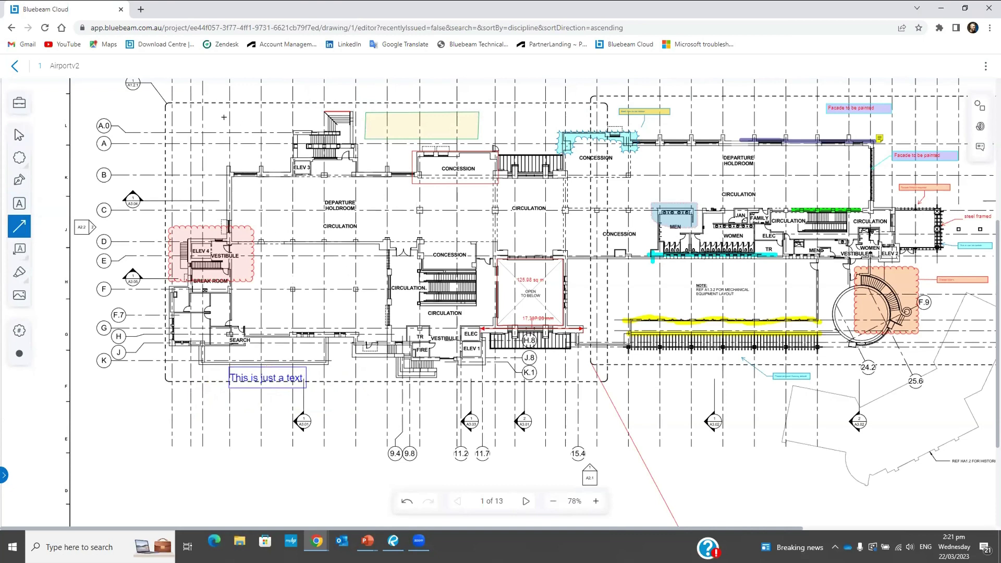
{"action": "mouse_move", "coordinate": [208, 111]}
{"action": "left_mouse_down"}
{"action": "mouse_move", "coordinate": [253, 138]}
{"action": "mouse_move", "coordinate": [134, 111]}
{"action": "mouse_move", "coordinate": [167, 83]}
{"action": "left_mouse_up"}
{"action": "left_click_drag", "start_coordinate": [206, 109], "coordinate": [256, 153]}
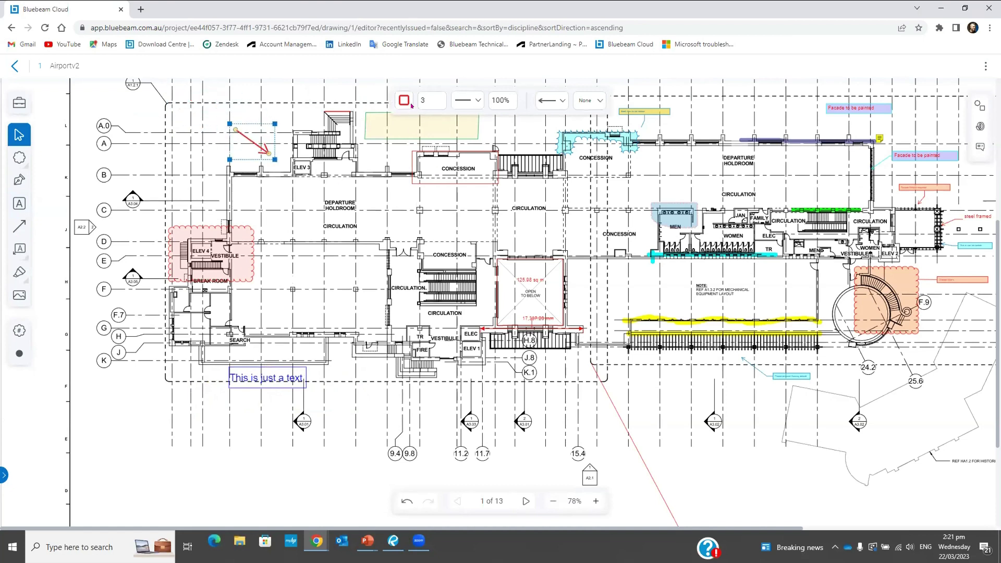
{"action": "left_click", "coordinate": [473, 104]}
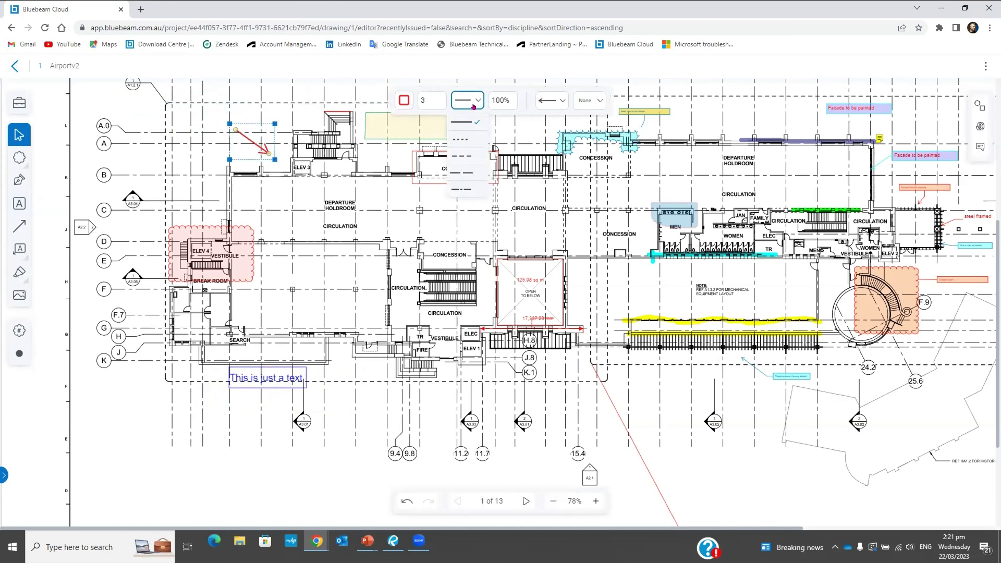
{"action": "left_click", "coordinate": [464, 139]}
{"action": "left_click", "coordinate": [472, 101]}
{"action": "left_click", "coordinate": [468, 153]}
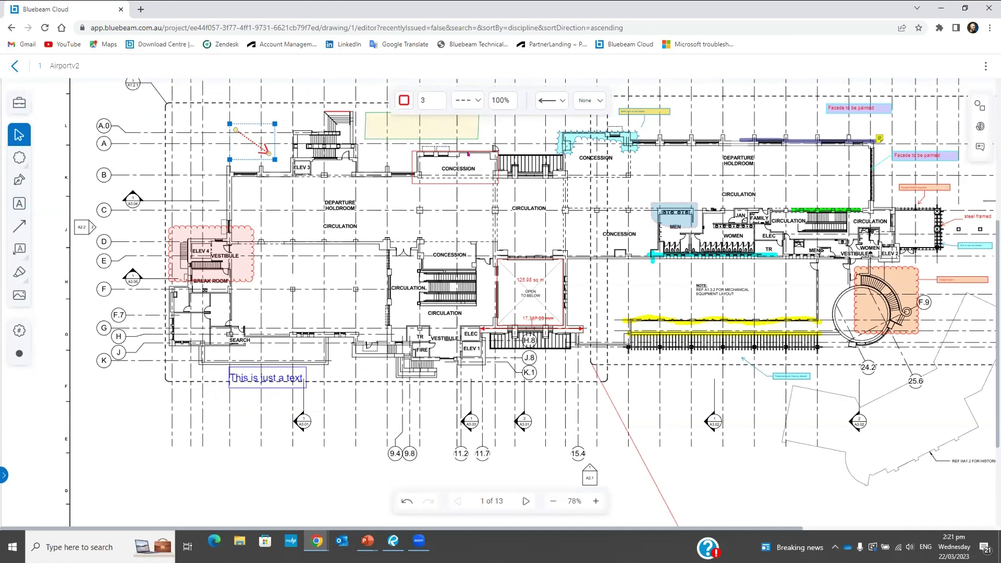
{"action": "left_click", "coordinate": [473, 100]}
{"action": "left_click", "coordinate": [472, 181]}
{"action": "left_click", "coordinate": [472, 100]}
{"action": "left_click", "coordinate": [468, 121]}
{"action": "left_click", "coordinate": [279, 212]}
{"action": "left_click", "coordinate": [260, 151]}
{"action": "key", "text": "Delete"}
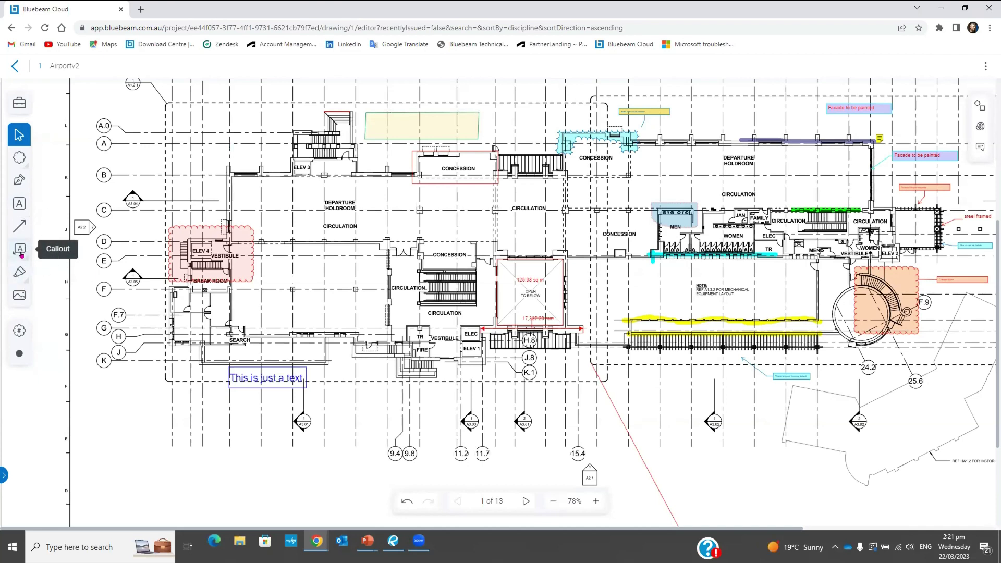
Draw a Cloud+ around the CIRCULATION wall with callout 'Please, review this wall'
{"action": "left_click", "coordinate": [22, 255]}
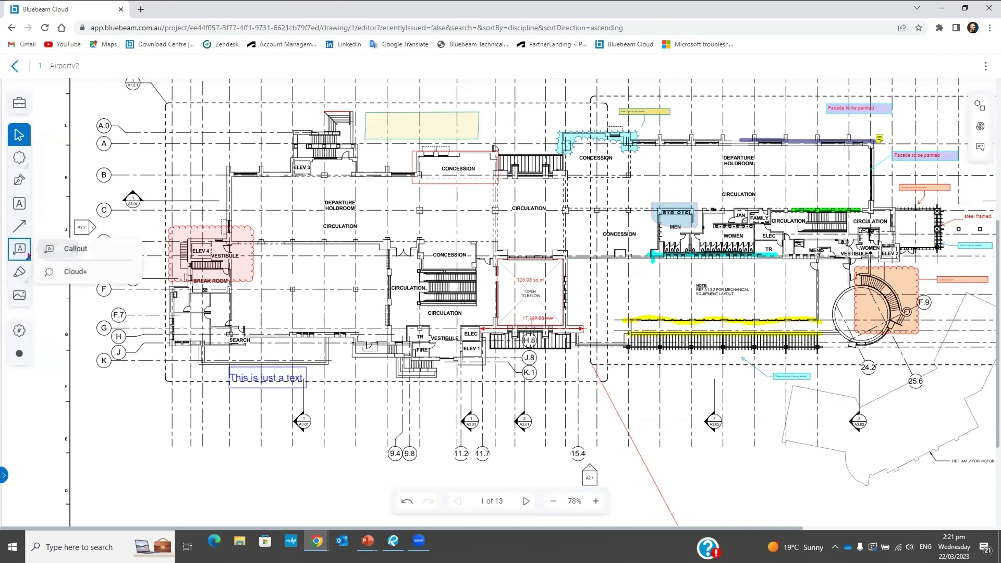
{"action": "left_click", "coordinate": [80, 268]}
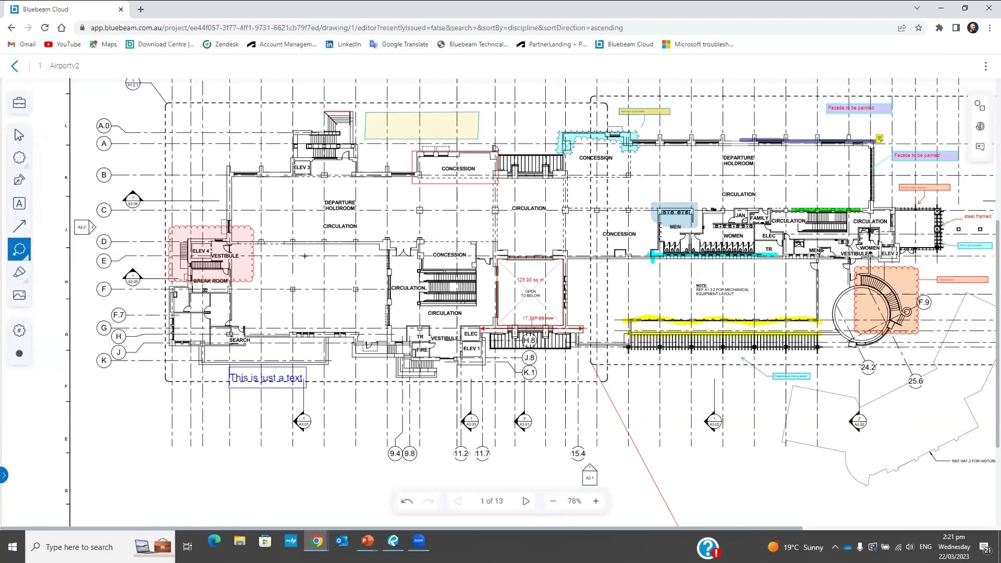
{"action": "left_click_drag", "start_coordinate": [280, 225], "coordinate": [365, 258]}
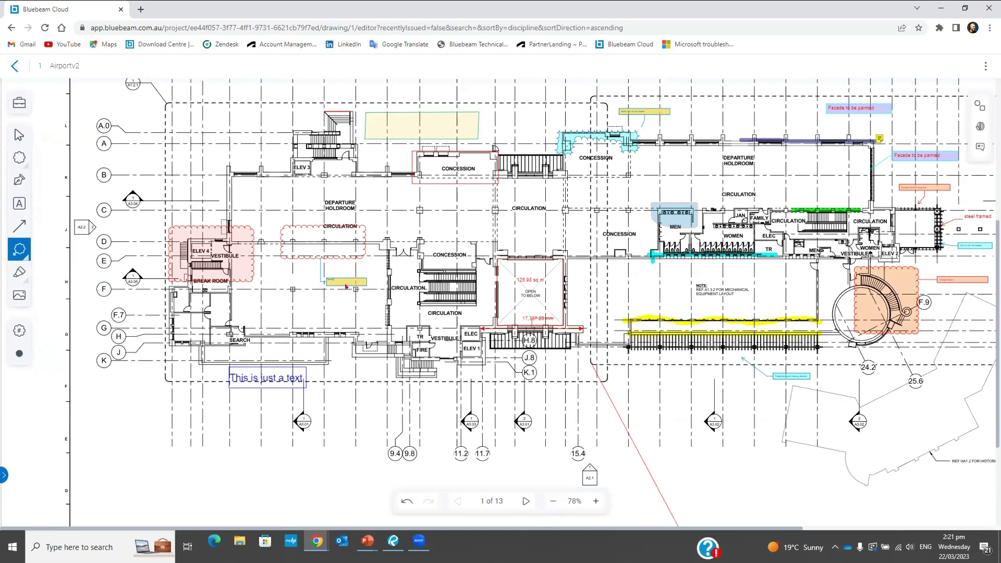
{"action": "left_click", "coordinate": [346, 286]}
{"action": "scroll", "coordinate": [340, 256], "scroll_direction": "up", "scroll_amount": 8}
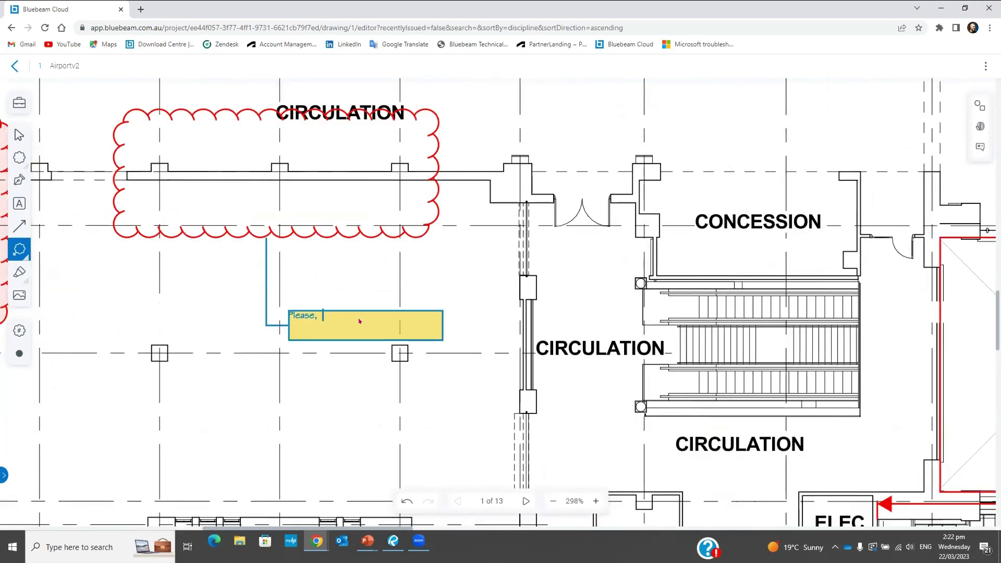
{"action": "type", "text": "review this wall"}
{"action": "left_click", "coordinate": [458, 348]}
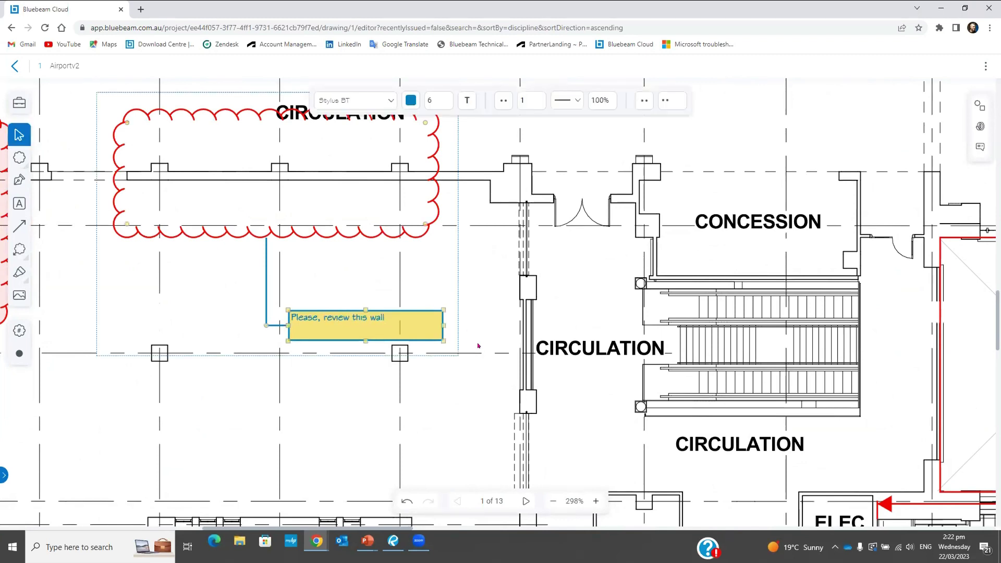
Shrink the callout box to fit its text, then zoom out
{"action": "left_click", "coordinate": [459, 340]}
{"action": "left_click", "coordinate": [435, 337]}
{"action": "left_click_drag", "start_coordinate": [436, 337], "coordinate": [383, 327]}
{"action": "left_click", "coordinate": [469, 319]}
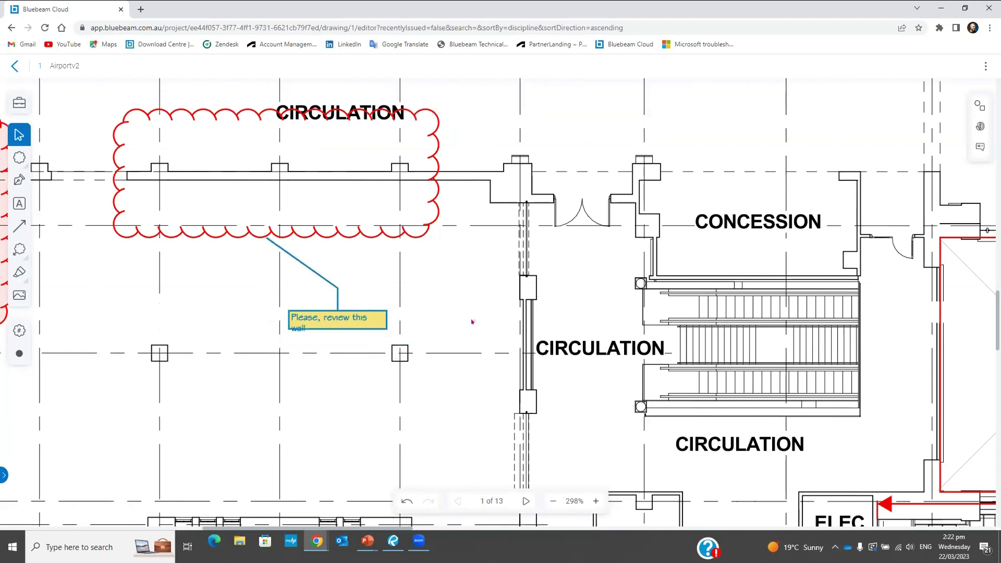
{"action": "scroll", "coordinate": [445, 314], "scroll_direction": "down", "scroll_amount": 1}
{"action": "scroll", "coordinate": [440, 305], "scroll_direction": "down", "scroll_amount": 2}
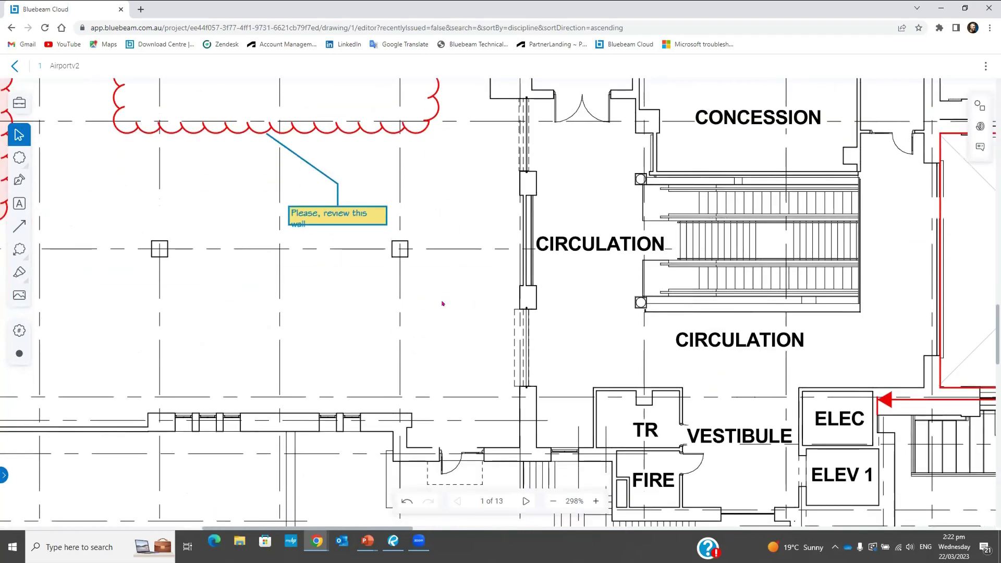
{"action": "scroll", "coordinate": [428, 297], "scroll_direction": "down", "scroll_amount": 4}
{"action": "scroll", "coordinate": [427, 305], "scroll_direction": "down", "scroll_amount": 5}
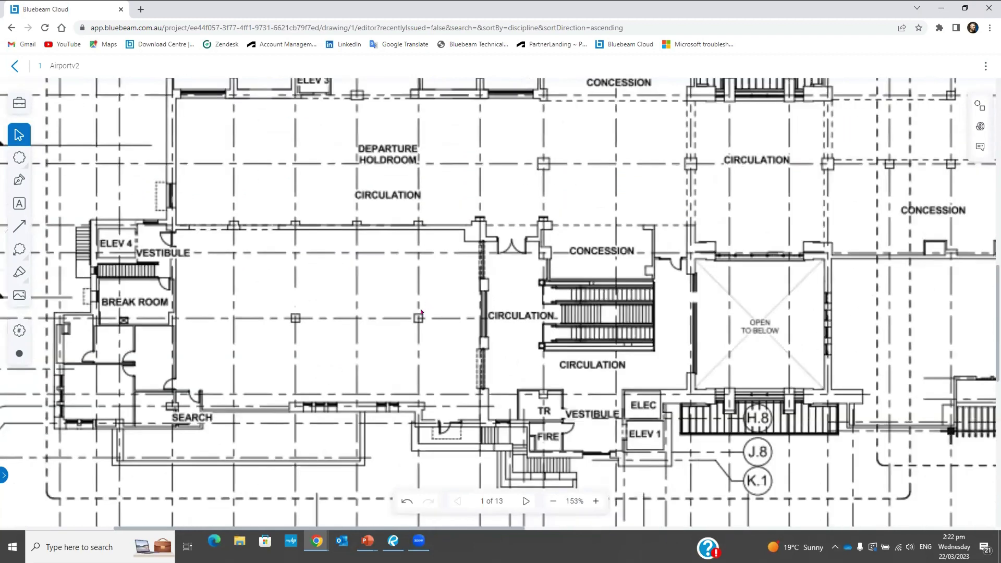
{"action": "scroll", "coordinate": [421, 315], "scroll_direction": "down", "scroll_amount": 2}
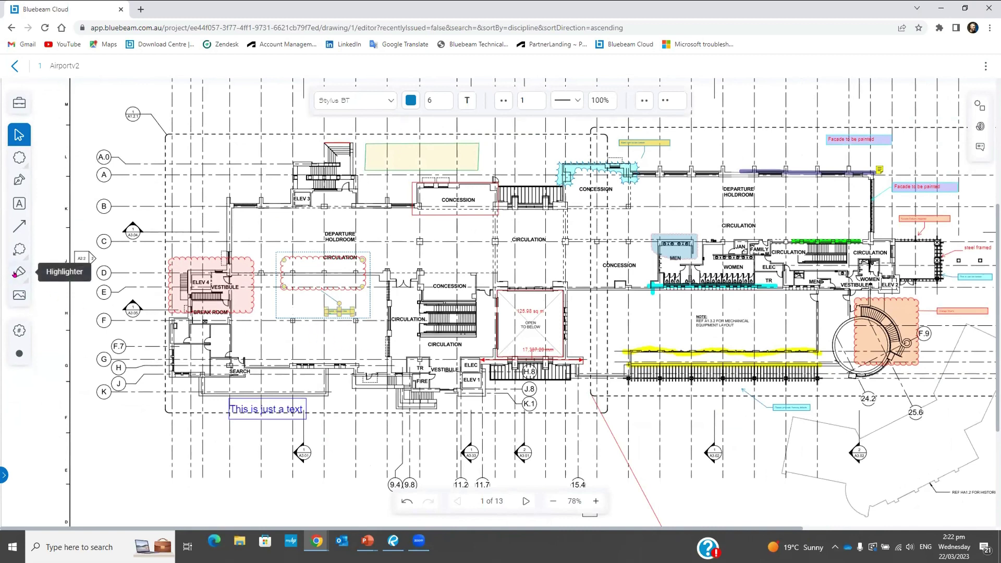
Trace the upper wall from ELEV 3 to CONCESSION with a yellow width-12 highlighter
{"action": "left_click", "coordinate": [15, 274]}
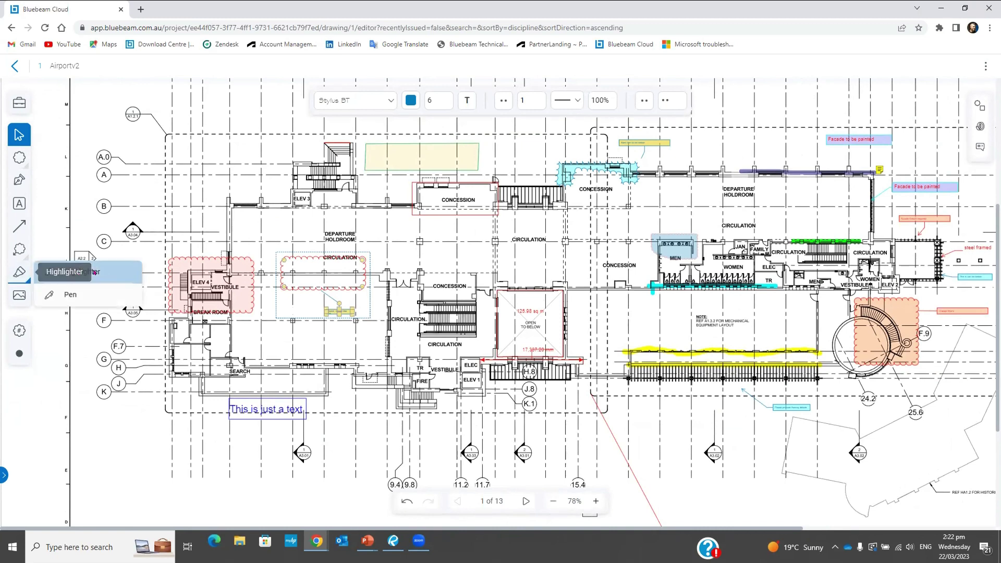
{"action": "left_click", "coordinate": [73, 271]}
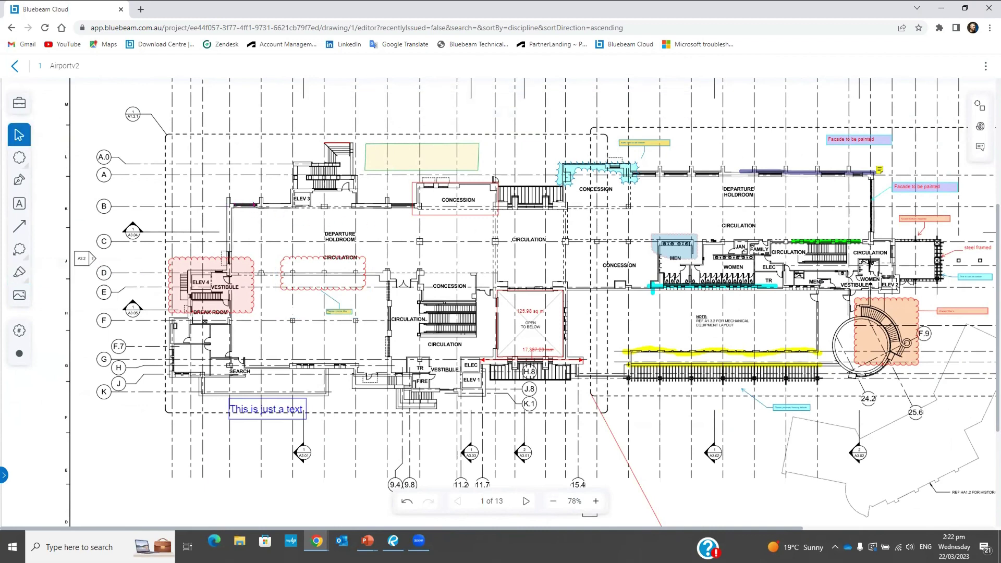
{"action": "left_click", "coordinate": [19, 272]}
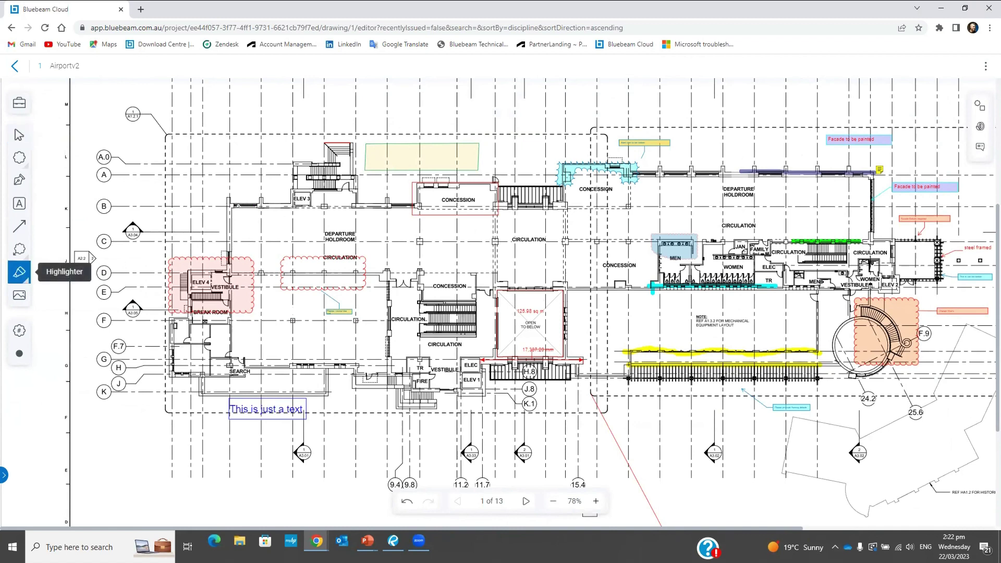
{"action": "left_click_drag", "start_coordinate": [225, 201], "coordinate": [432, 204]}
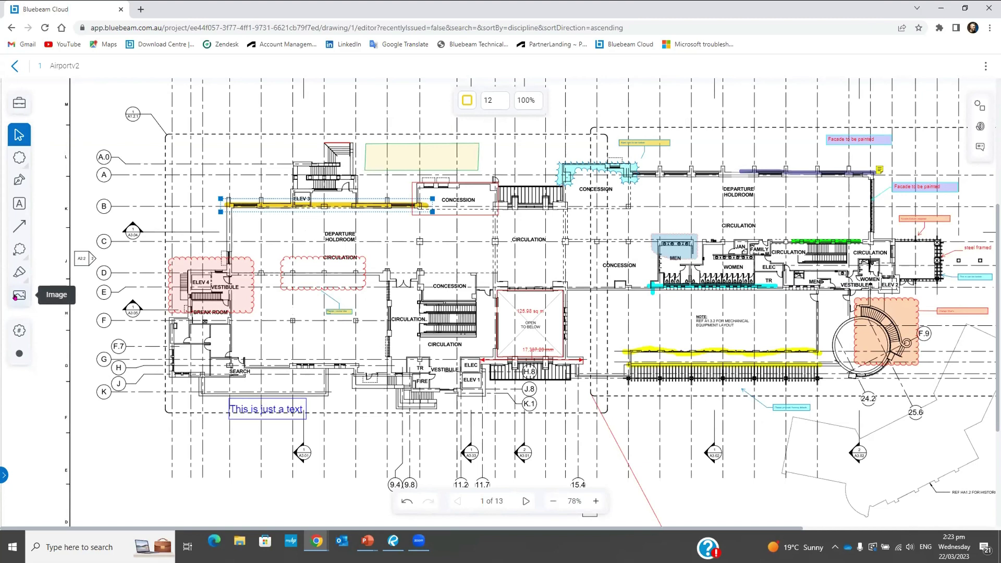
Insert the Electrical panel photo from Webinar_BluebeamCloud and place it above the ELEV 3 wall
{"action": "left_click", "coordinate": [15, 296]}
{"action": "scroll", "coordinate": [88, 177], "scroll_direction": "up", "scroll_amount": 4}
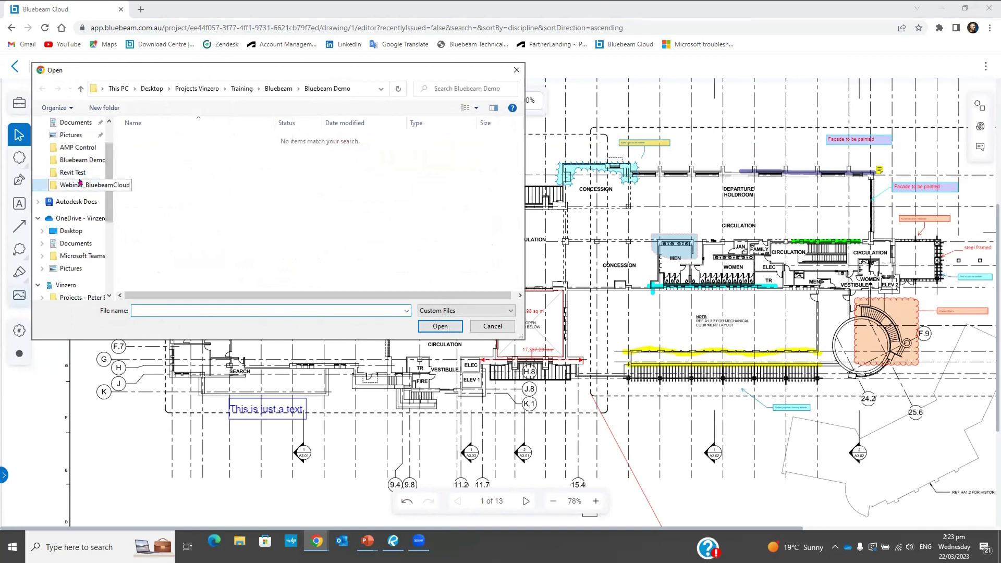
{"action": "left_click", "coordinate": [82, 185]}
{"action": "double_click", "coordinate": [145, 152]}
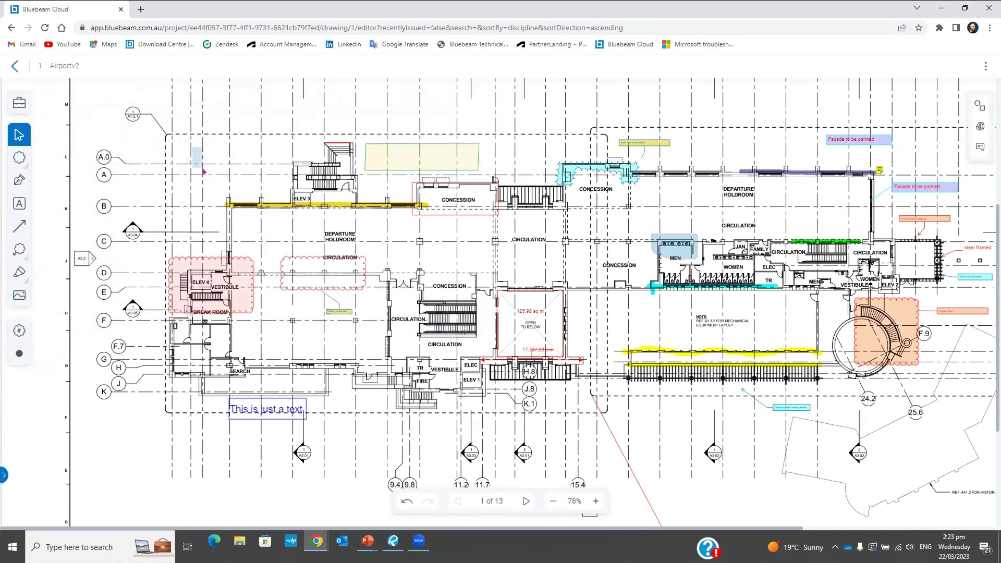
{"action": "left_click", "coordinate": [19, 295]}
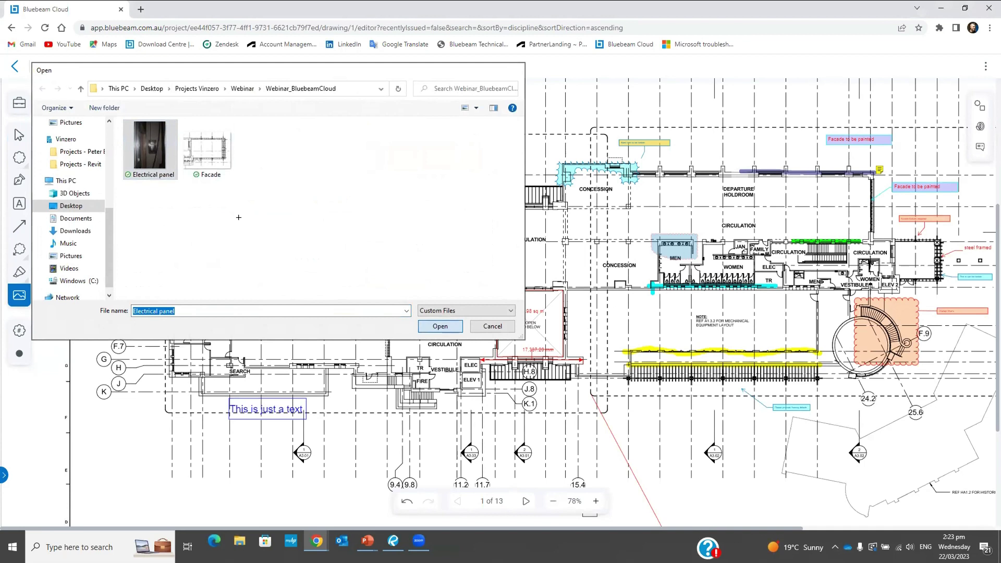
{"action": "left_click", "coordinate": [440, 326]}
{"action": "left_click", "coordinate": [218, 172]}
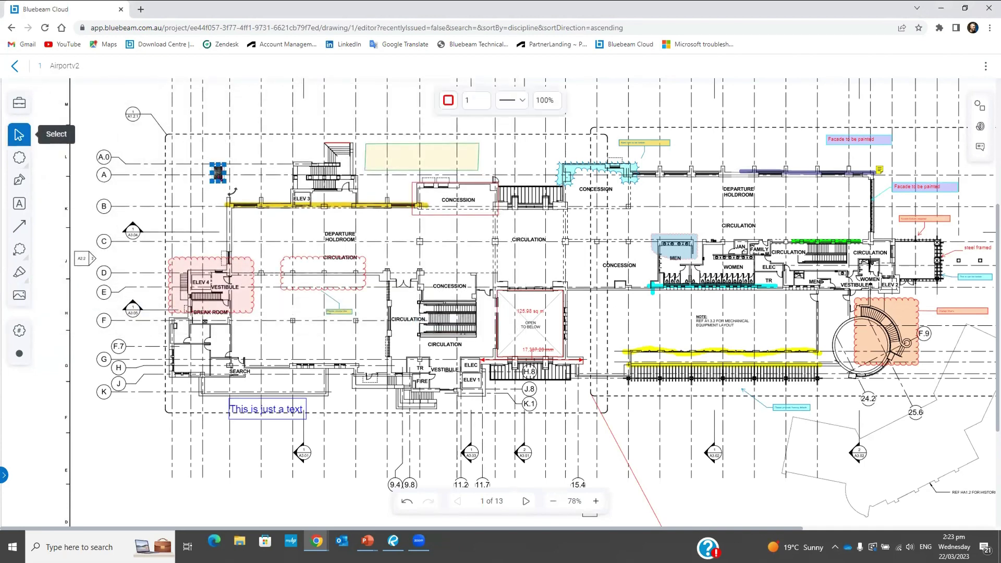
{"action": "left_click_drag", "start_coordinate": [229, 190], "coordinate": [231, 173]}
{"action": "left_click", "coordinate": [259, 241]}
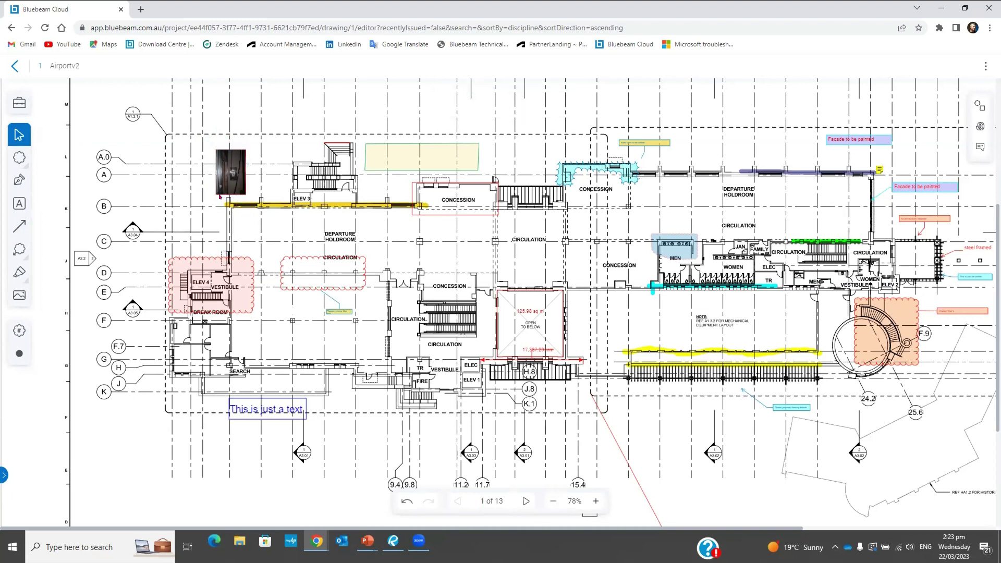
{"action": "left_click", "coordinate": [23, 228]}
Draw a red arrow from the Electrical panel photo diagonally down across the highlighted wall
{"action": "mouse_move", "coordinate": [238, 200]}
{"action": "left_mouse_down"}
{"action": "mouse_move", "coordinate": [238, 241]}
{"action": "mouse_move", "coordinate": [149, 204]}
{"action": "mouse_move", "coordinate": [214, 167]}
{"action": "mouse_move", "coordinate": [254, 214]}
{"action": "left_mouse_up"}
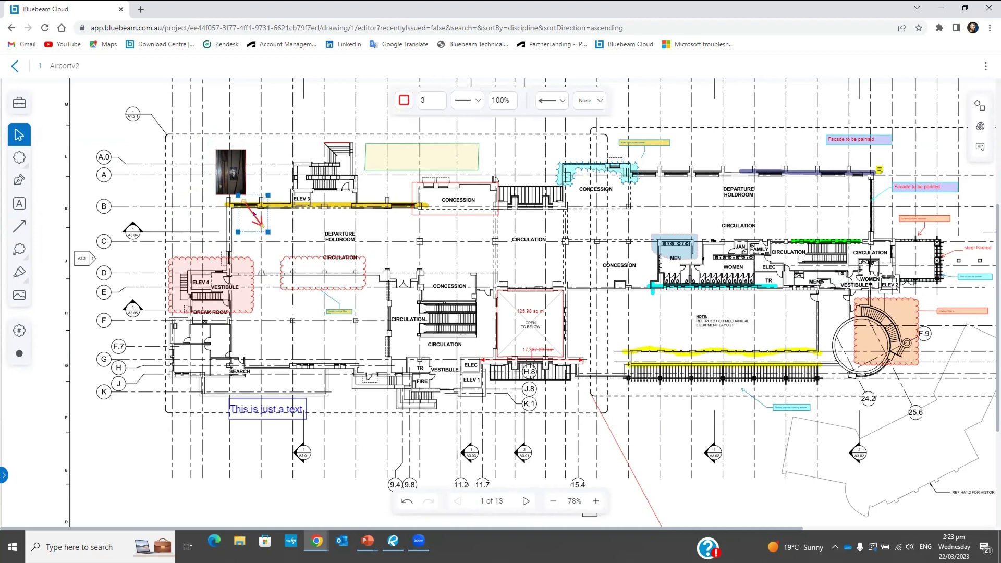
{"action": "left_click", "coordinate": [288, 231]}
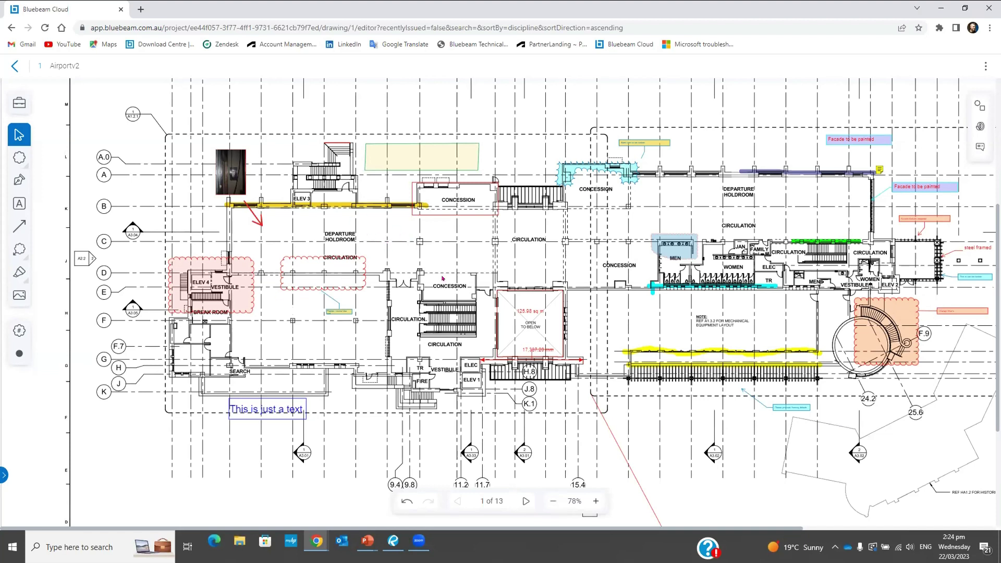
{"action": "scroll", "coordinate": [469, 275], "scroll_direction": "right", "scroll_amount": 2}
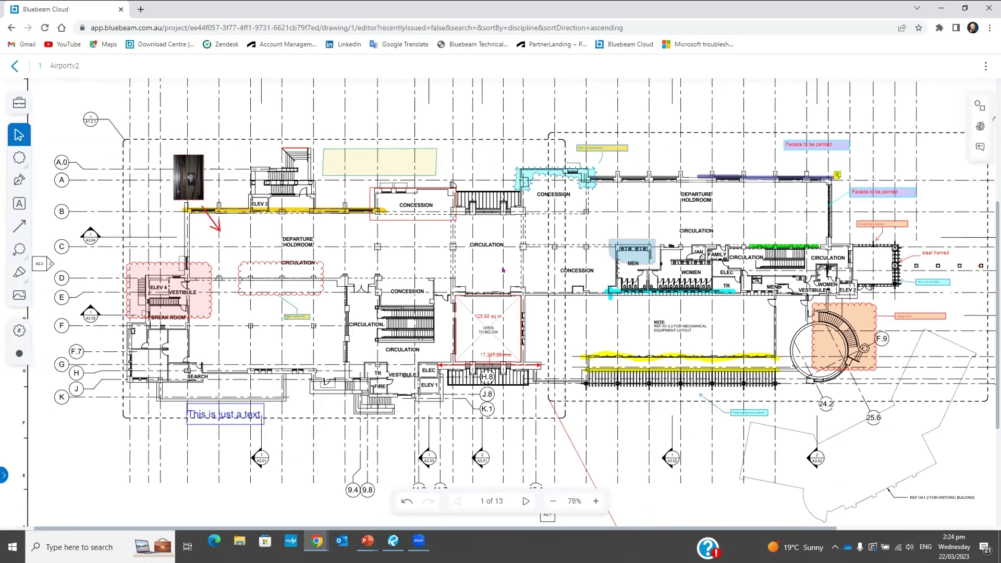
{"action": "scroll", "coordinate": [503, 269], "scroll_direction": "down", "scroll_amount": 2}
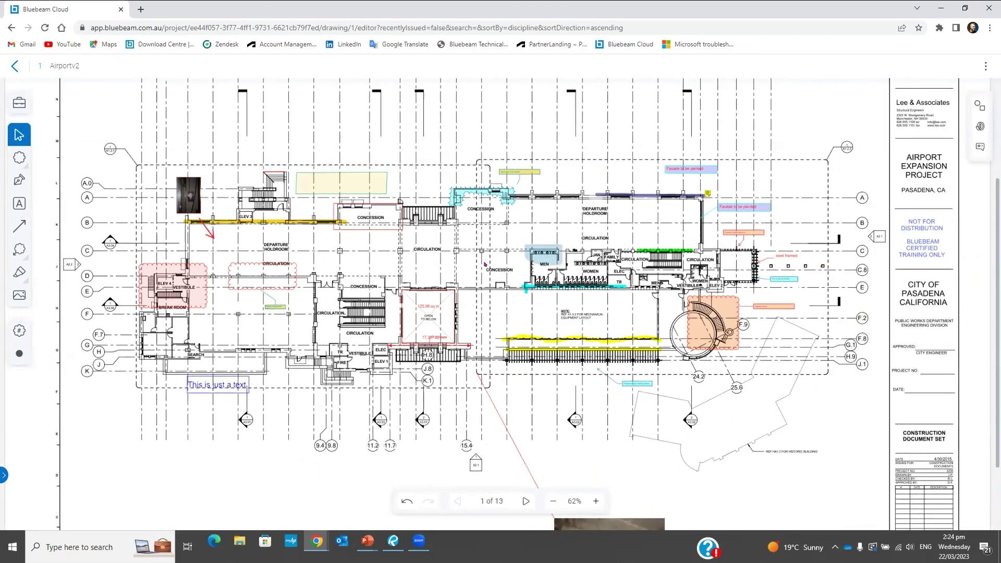
{"action": "left_click", "coordinate": [519, 171]}
{"action": "left_click", "coordinate": [687, 170]}
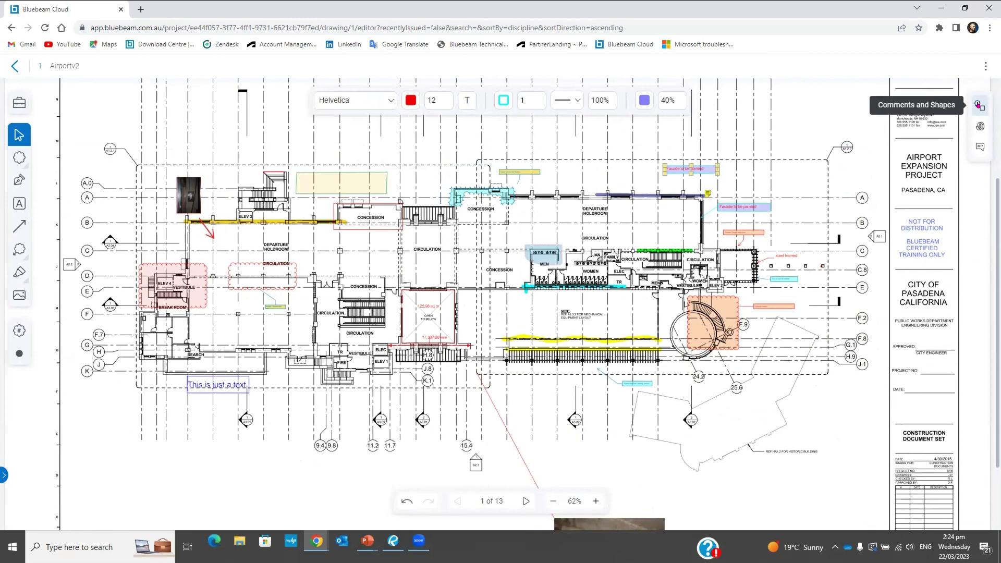
In the Comments panel, show the status choices for the first 'Facade to be painted' comment
{"action": "left_click", "coordinate": [979, 104]}
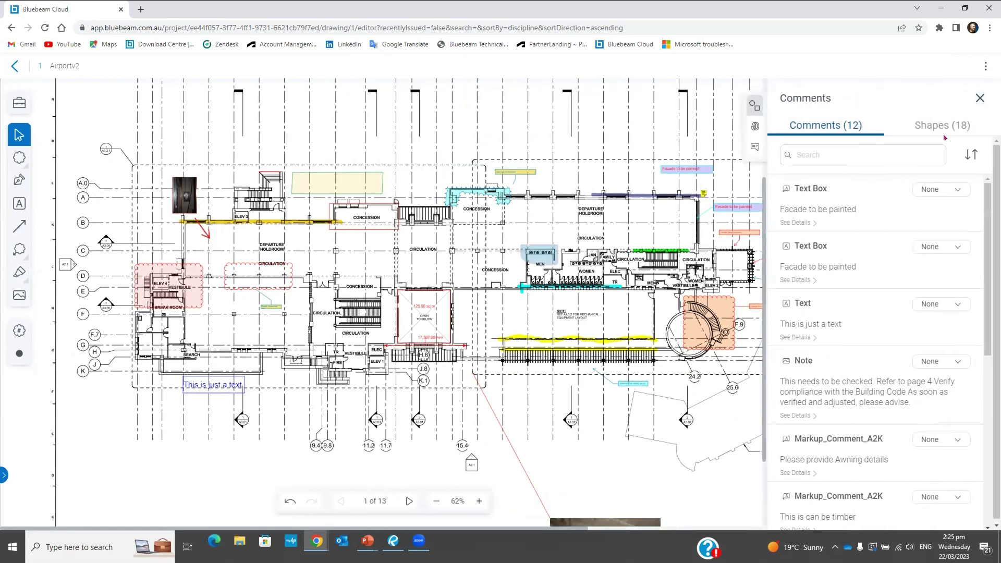
{"action": "left_click", "coordinate": [939, 129]}
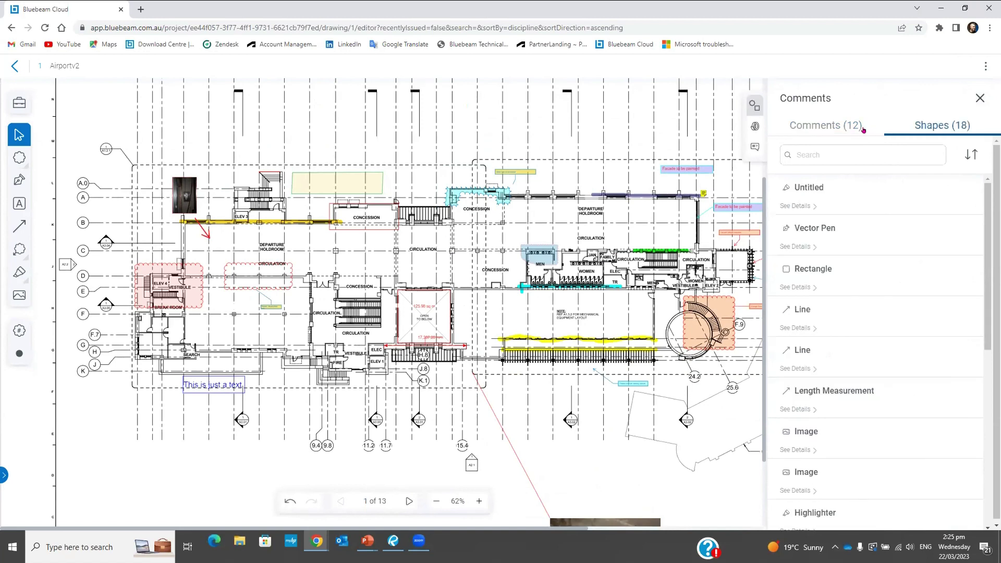
{"action": "left_click", "coordinate": [836, 123]}
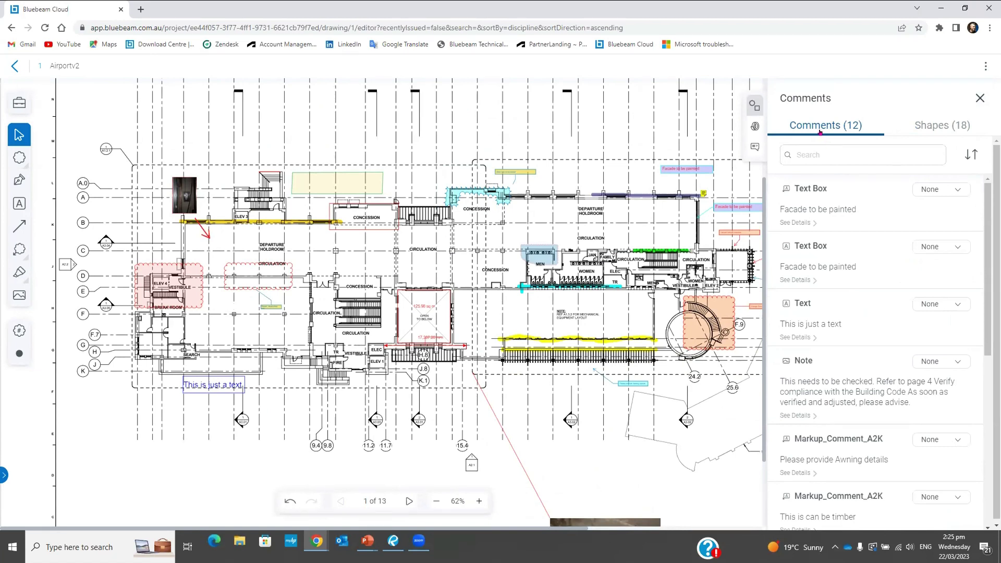
{"action": "left_click", "coordinate": [815, 188]}
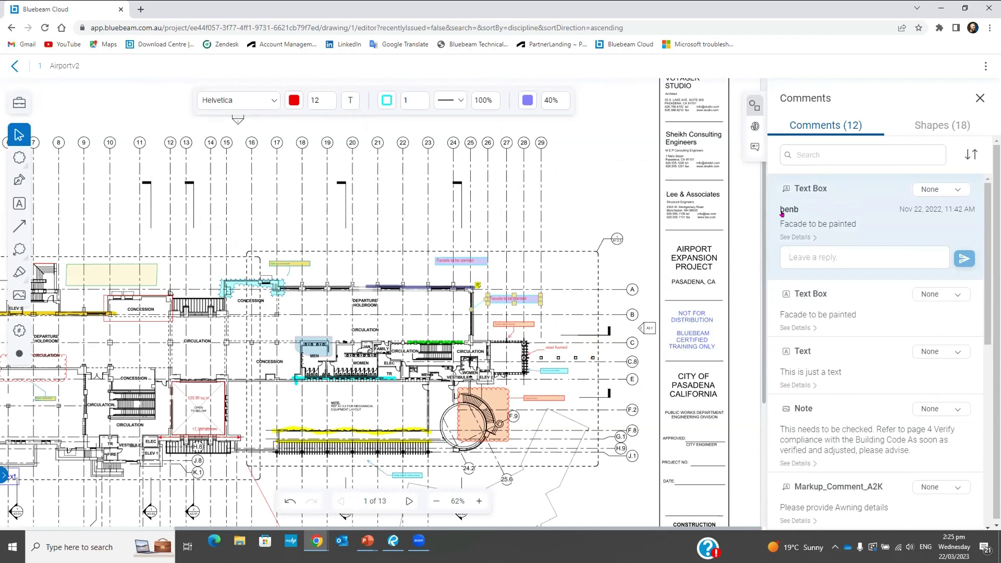
{"action": "left_click", "coordinate": [785, 213]}
{"action": "left_click", "coordinate": [941, 191]}
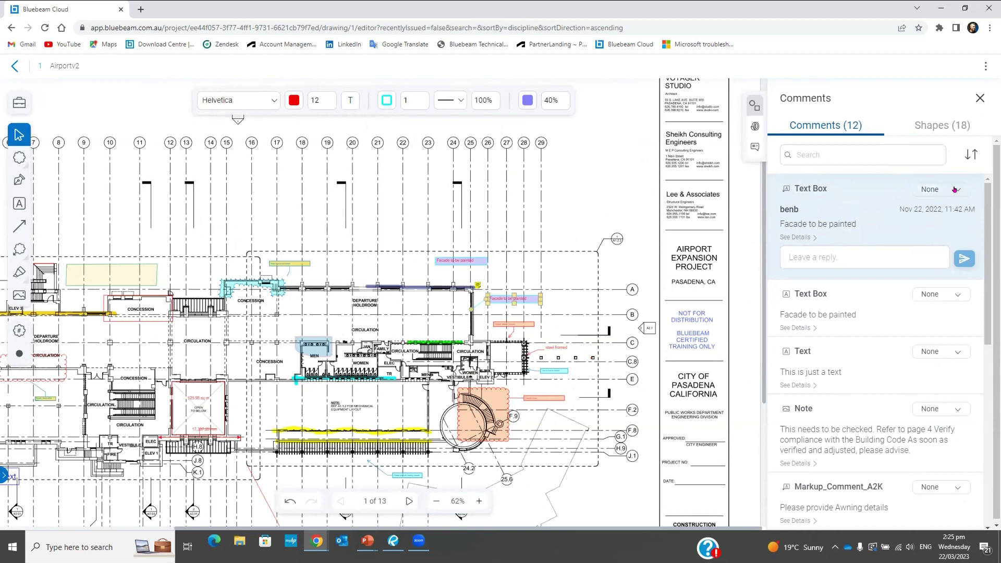
{"action": "left_click", "coordinate": [954, 189]}
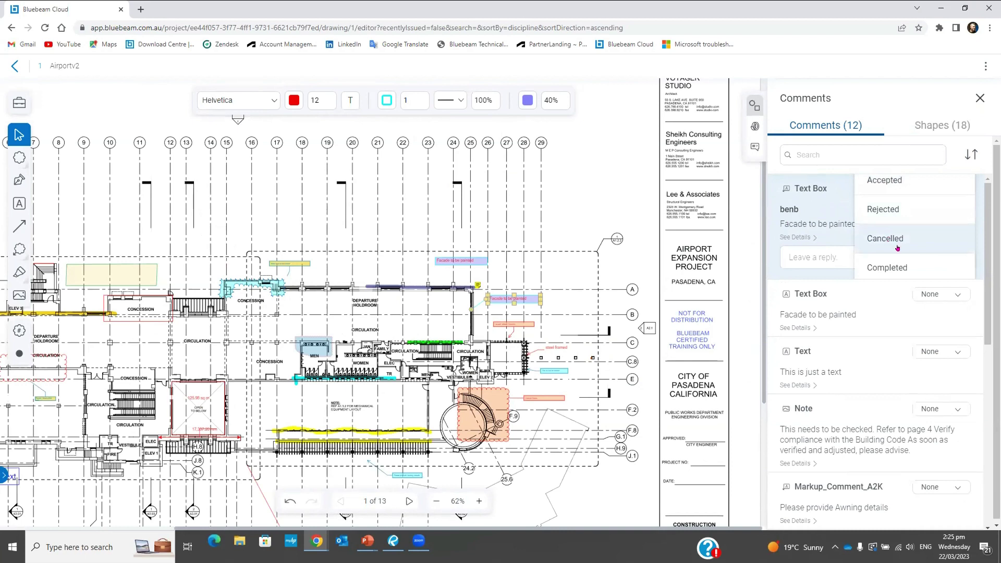
Set the first 'Facade to be painted' comment to Accepted; reply 'Work accepted' on the other
{"action": "left_click", "coordinate": [898, 185]}
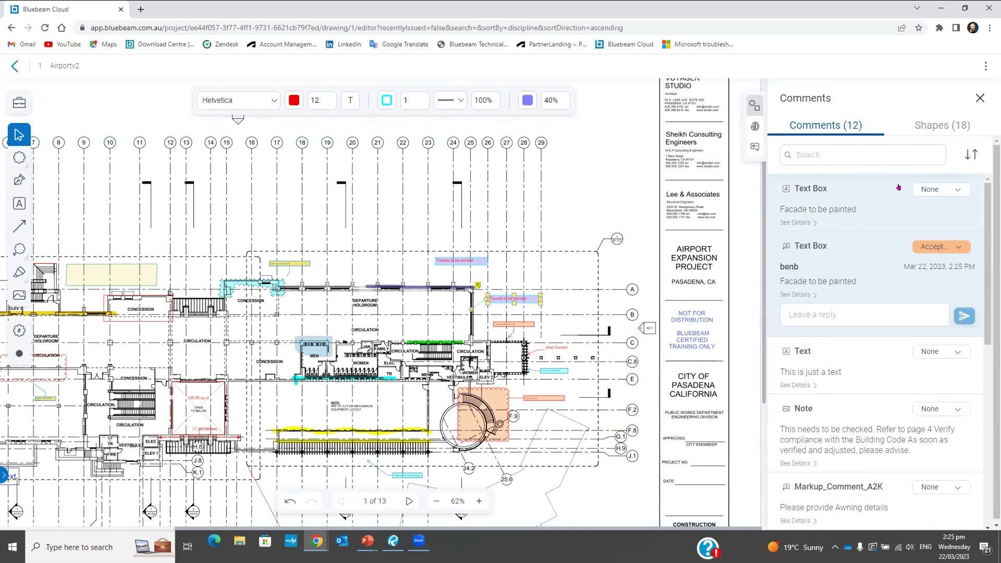
{"action": "left_click", "coordinate": [805, 189]}
{"action": "left_click", "coordinate": [806, 252]}
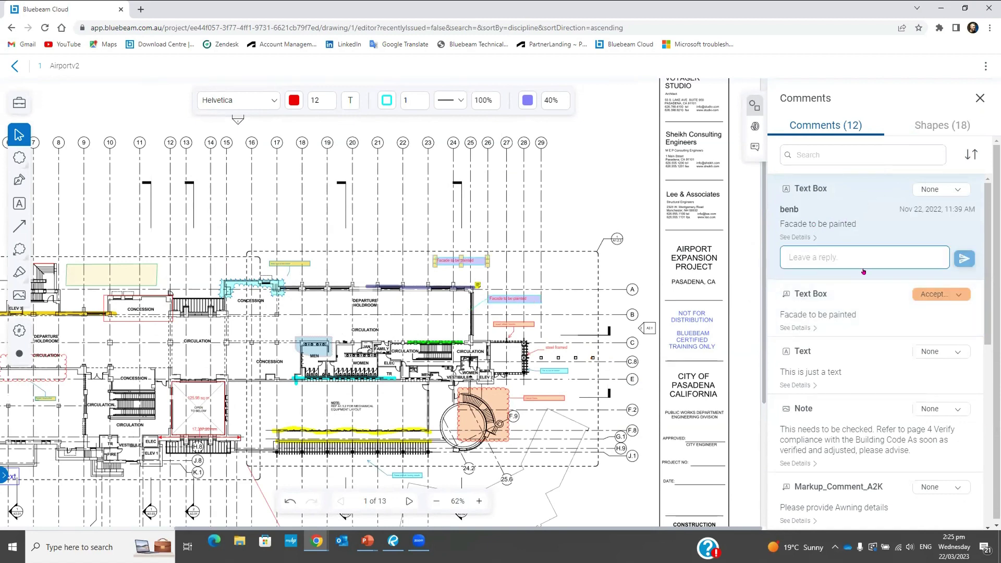
{"action": "type", "text": "Wo"}
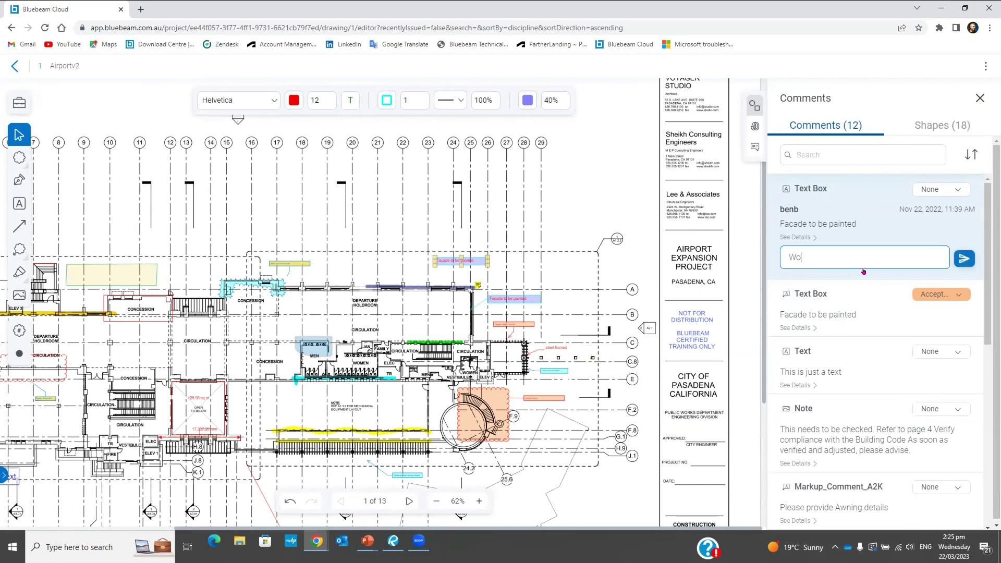
{"action": "type", "text": "rk accepted"}
{"action": "key", "text": "Return"}
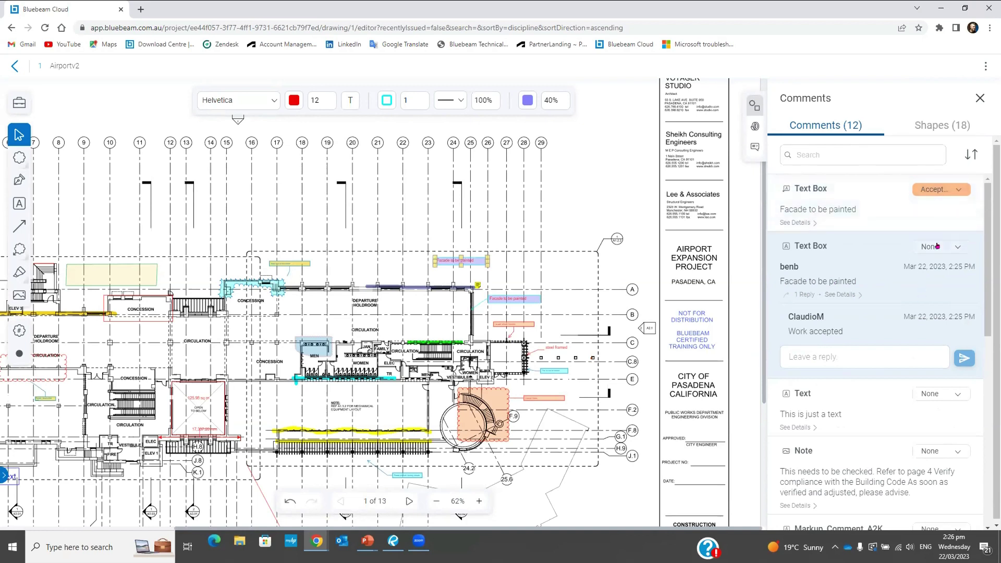
{"action": "left_click", "coordinate": [954, 189]}
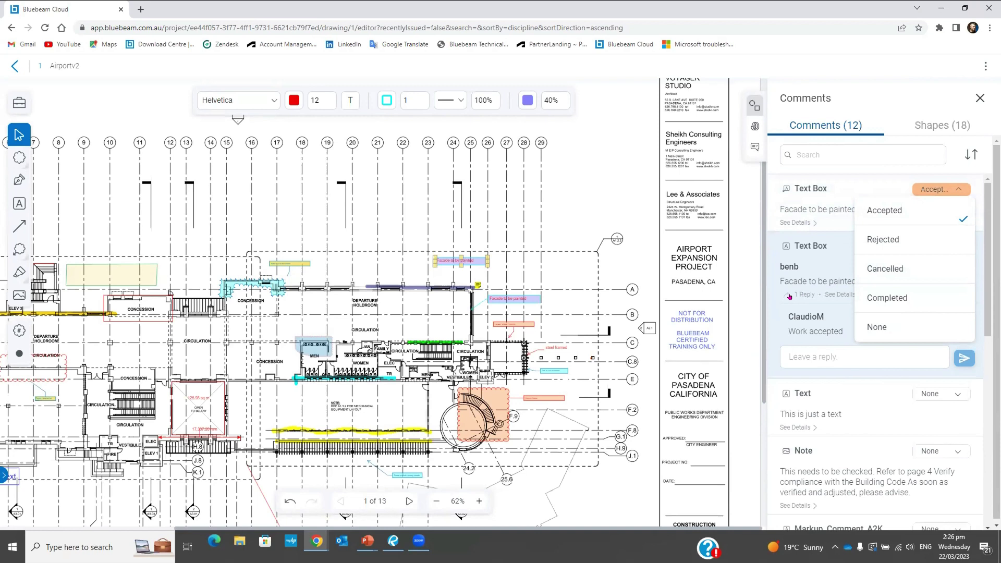
{"action": "left_click", "coordinate": [605, 189]}
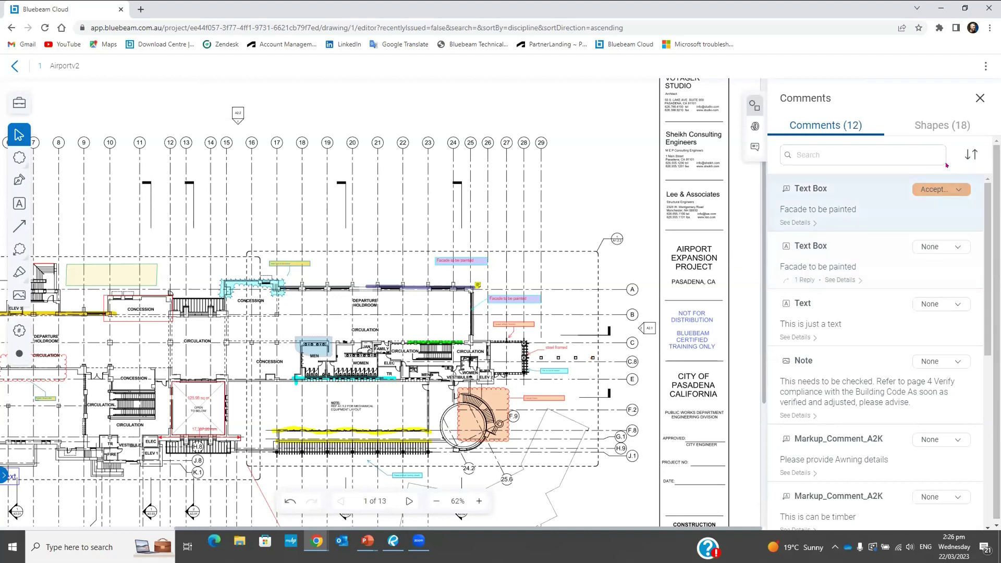
Jump to the Untitled shape from the Shapes list, then close the Comments panel
{"action": "left_click", "coordinate": [931, 127]}
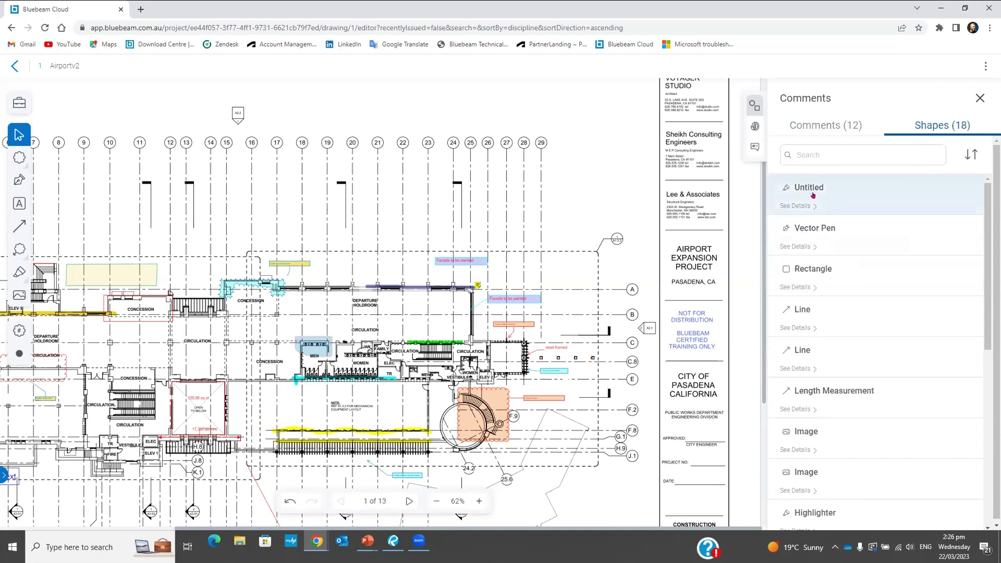
{"action": "left_click", "coordinate": [812, 182]}
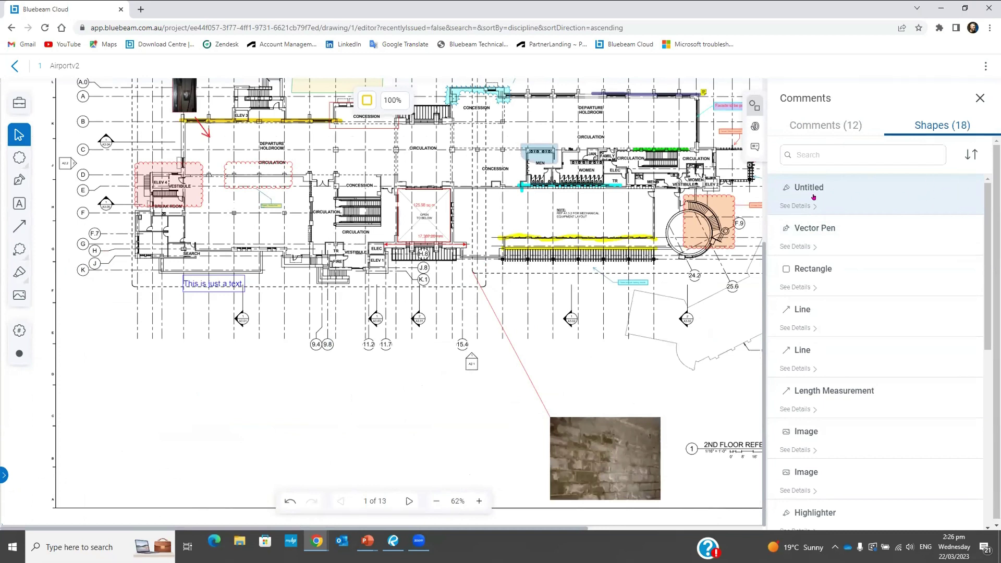
{"action": "left_click", "coordinate": [822, 131]}
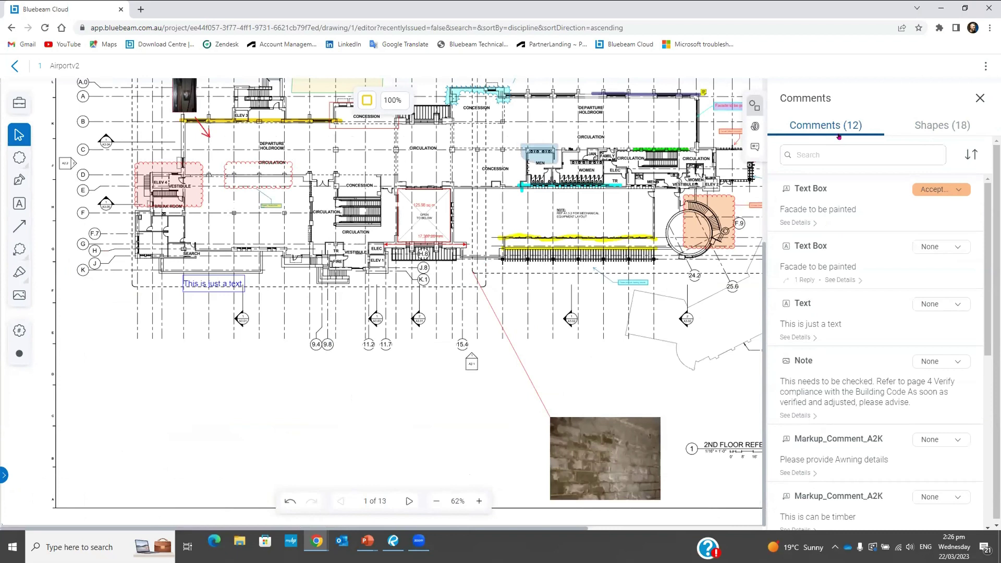
{"action": "left_click", "coordinate": [979, 98]}
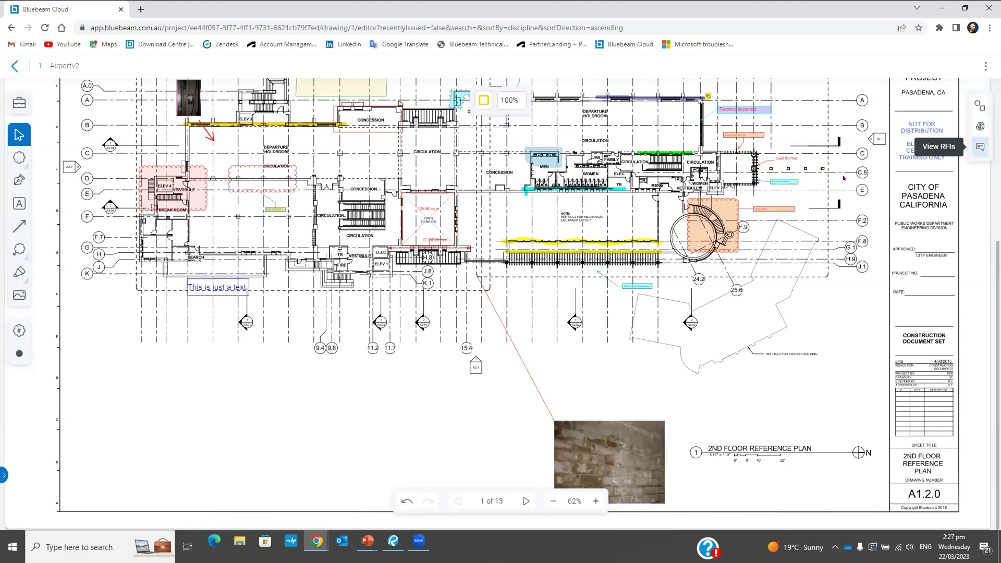
Open the Tool Chest and browse the Uncategorized, Architect, Contractor and Engineer Review tool sets
{"action": "left_click", "coordinate": [794, 313]}
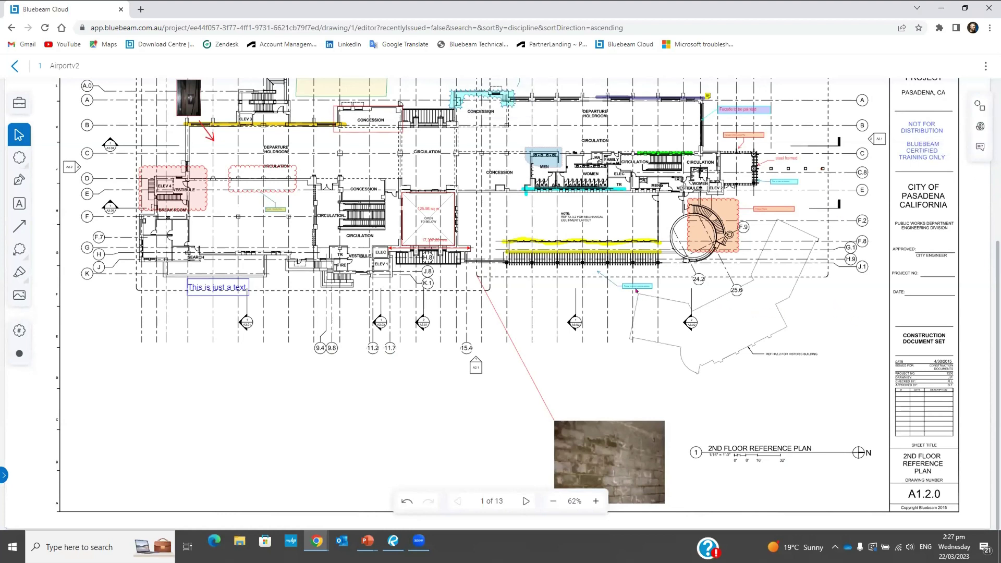
{"action": "scroll", "coordinate": [636, 291], "scroll_direction": "up", "scroll_amount": 1}
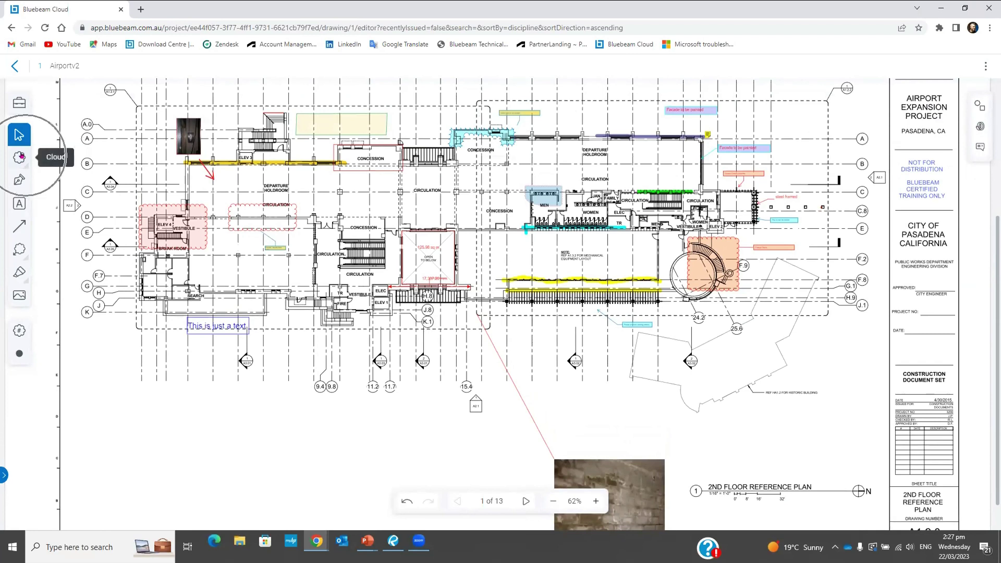
{"action": "left_click", "coordinate": [13, 105]}
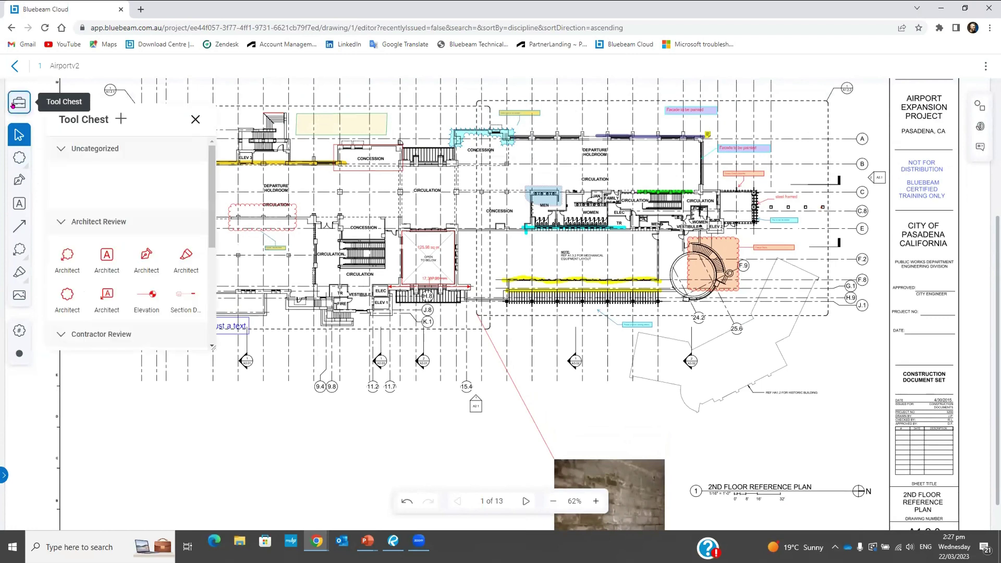
{"action": "left_click_drag", "start_coordinate": [211, 153], "coordinate": [210, 186]}
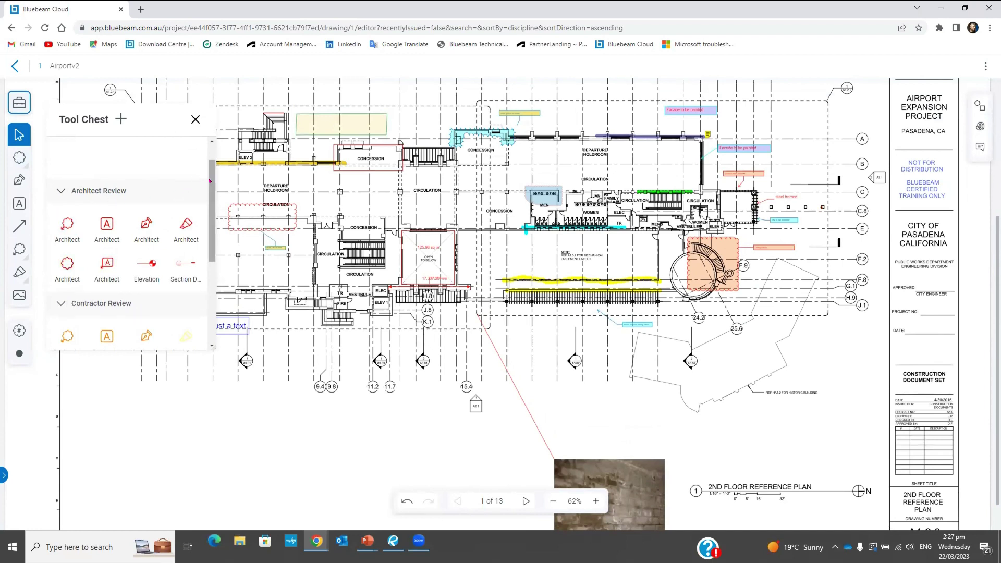
{"action": "scroll", "coordinate": [111, 265], "scroll_direction": "down", "scroll_amount": 2}
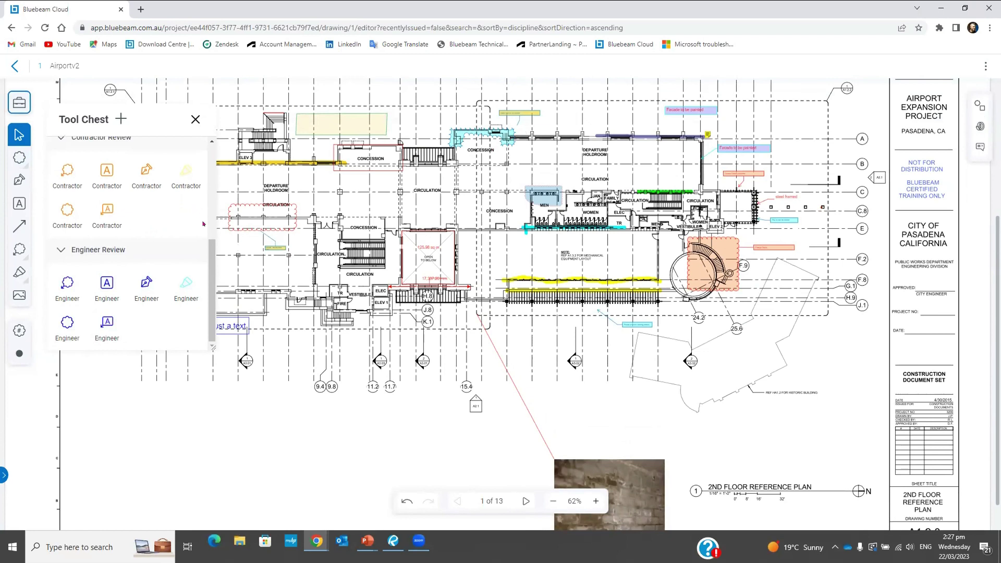
{"action": "scroll", "coordinate": [204, 223], "scroll_direction": "up", "scroll_amount": 3}
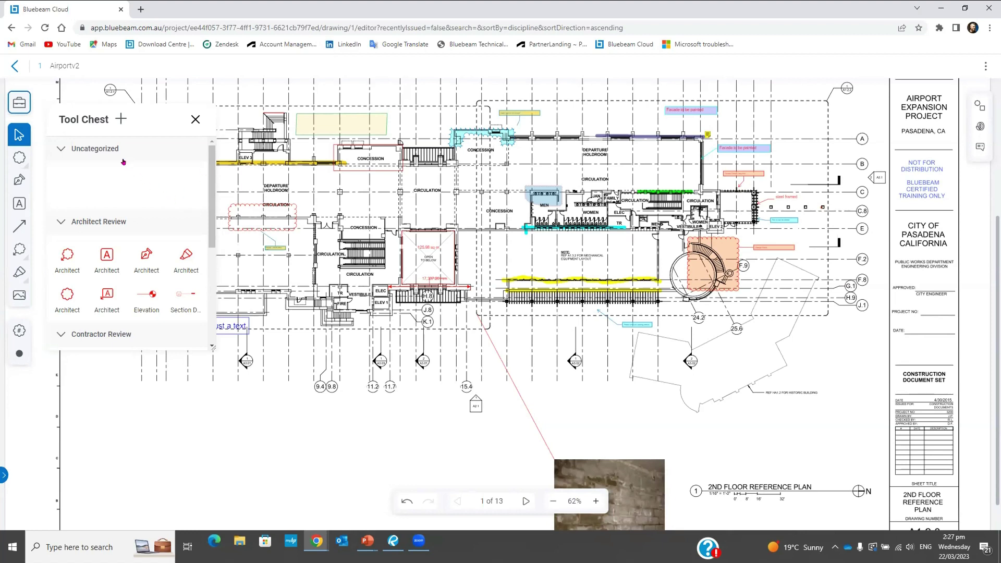
Upload the 'Bluebeam Cloud Webinar' tool set file, adding its Cloud, Text Box and Cloud+ tools
{"action": "left_click", "coordinate": [116, 121]}
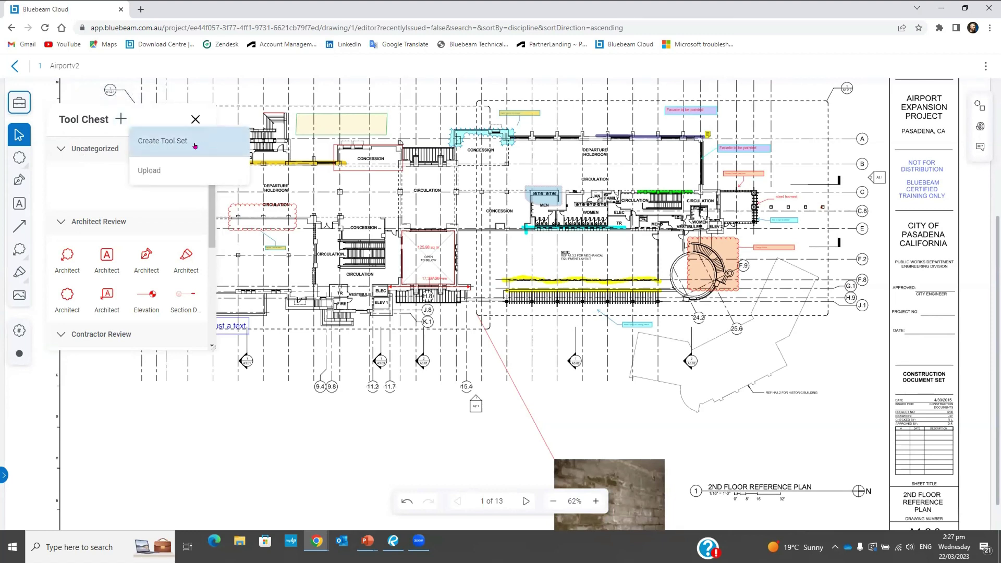
{"action": "left_click", "coordinate": [155, 171]}
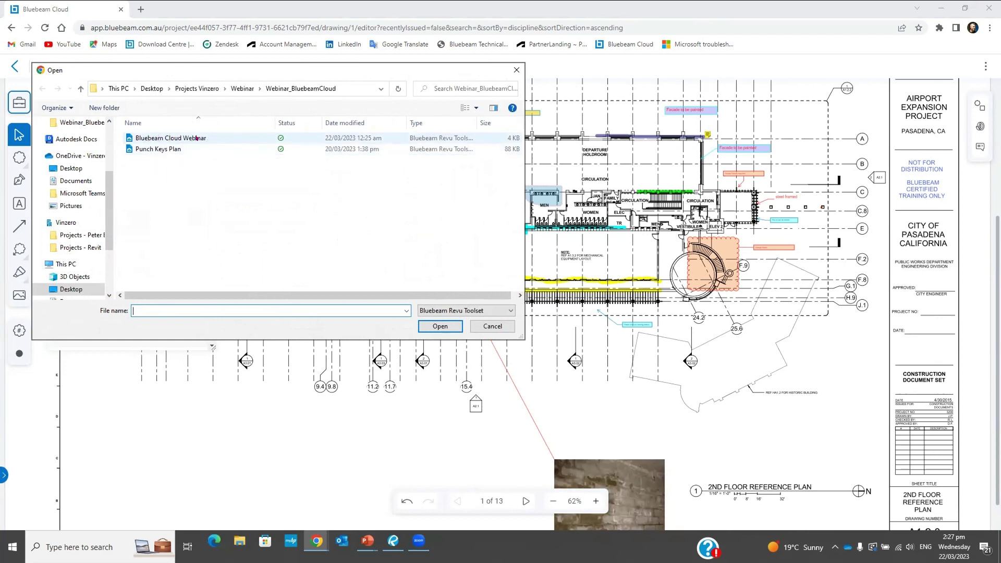
{"action": "left_click", "coordinate": [196, 138]}
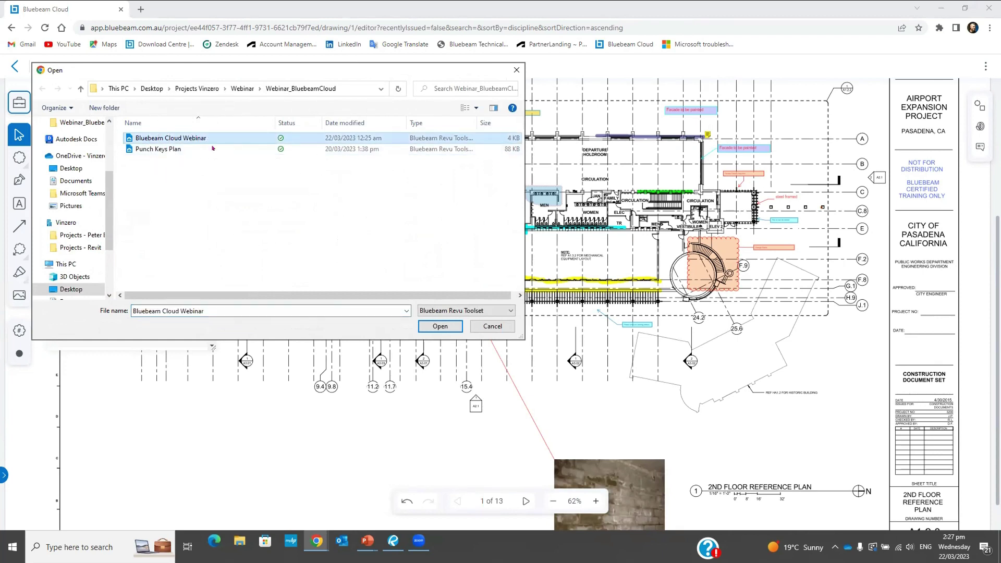
{"action": "left_click", "coordinate": [437, 324]}
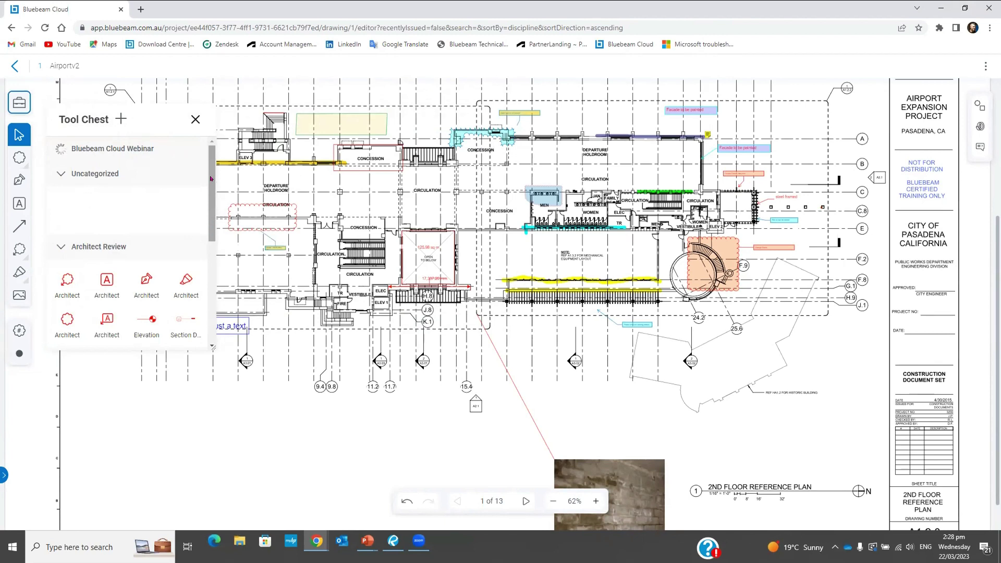
{"action": "scroll", "coordinate": [73, 297], "scroll_direction": "down", "scroll_amount": 6}
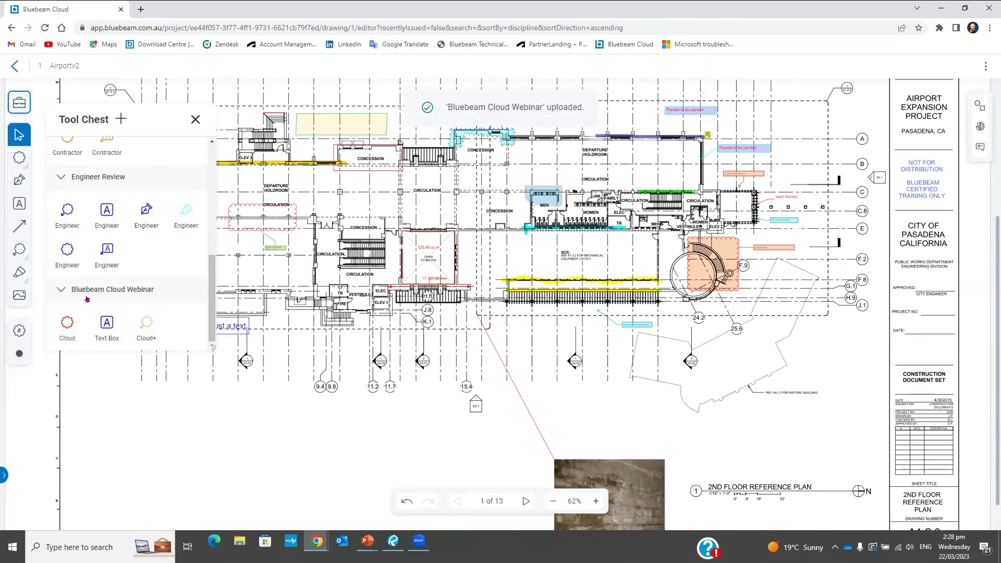
Draw a Cloud+ markup near the departure holdroom from the Bluebeam Cloud Webinar tool set, then close the Tool Chest
{"action": "left_click", "coordinate": [112, 295]}
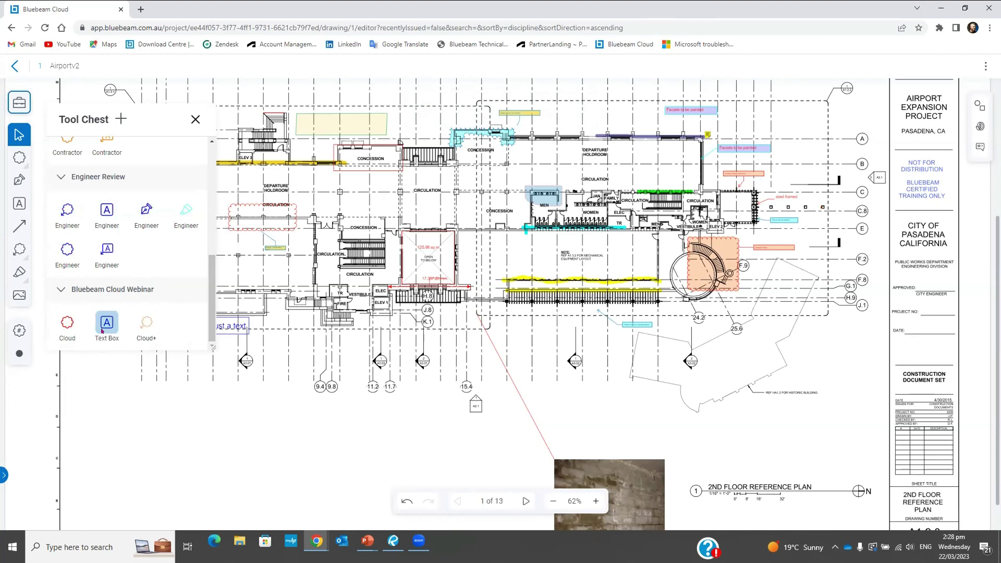
{"action": "left_click", "coordinate": [148, 326]}
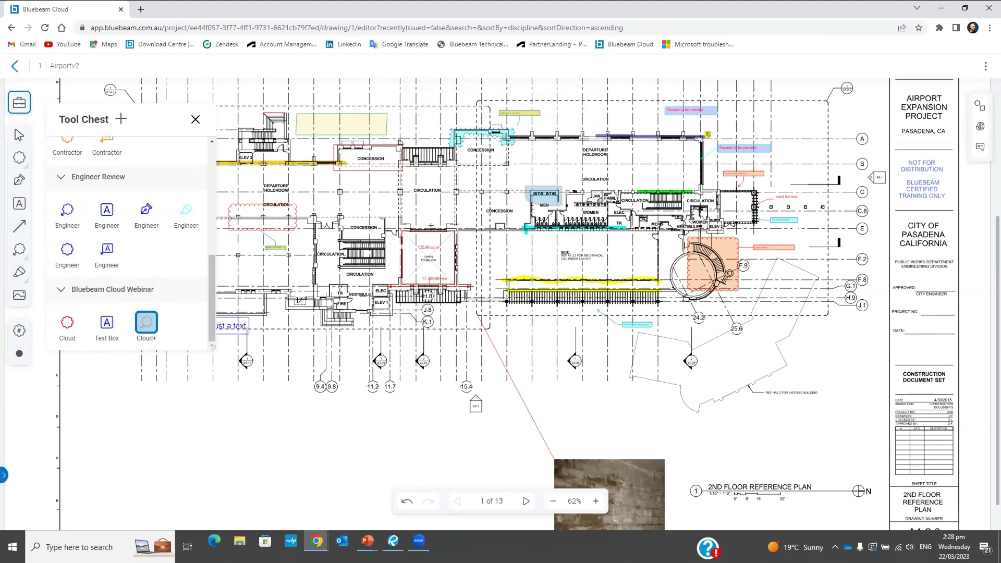
{"action": "left_click_drag", "start_coordinate": [584, 116], "coordinate": [672, 163]}
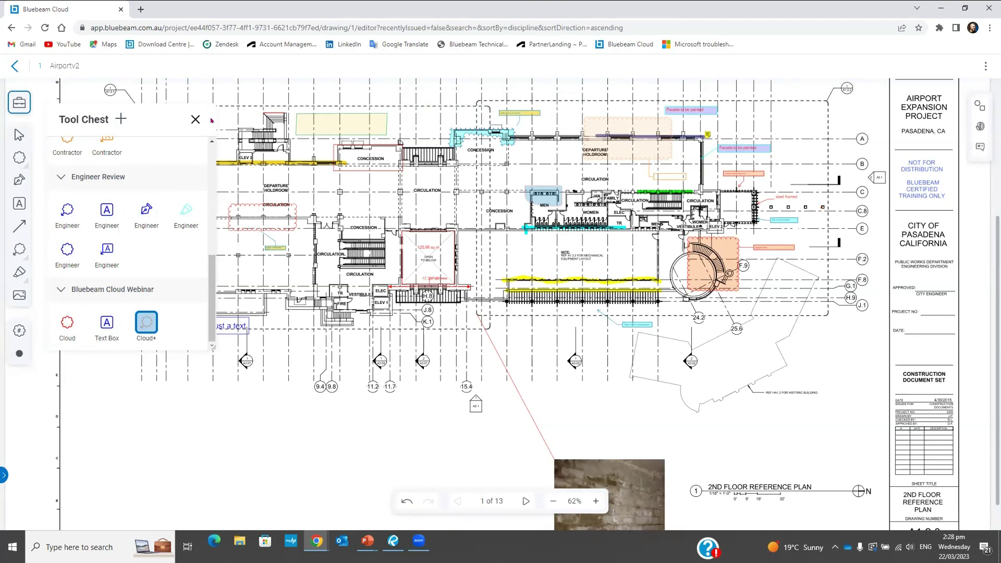
{"action": "left_click", "coordinate": [195, 120]}
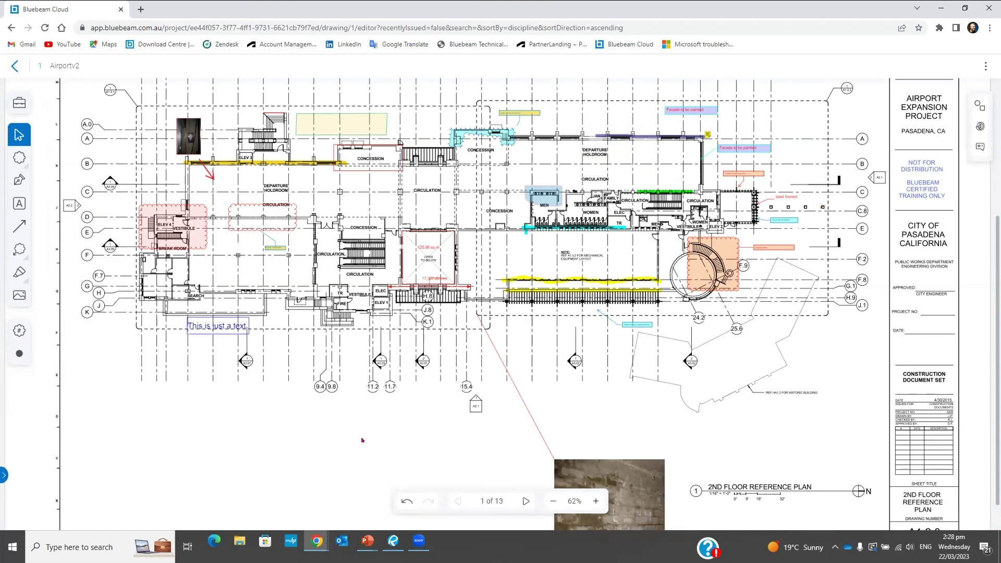
{"action": "scroll", "coordinate": [373, 422], "scroll_direction": "down", "scroll_amount": 1}
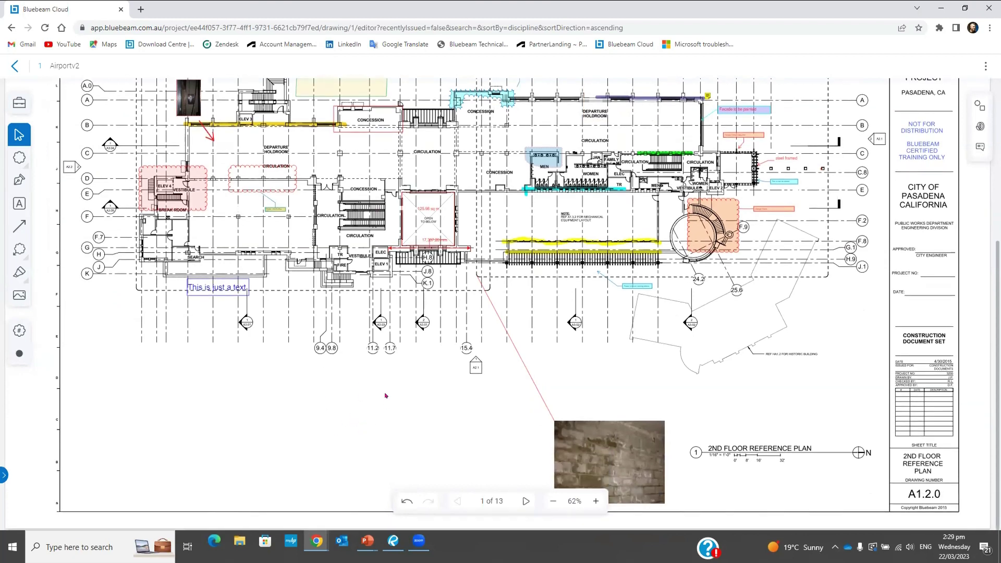
{"action": "scroll", "coordinate": [385, 391], "scroll_direction": "up", "scroll_amount": 3}
{"action": "scroll", "coordinate": [361, 348], "scroll_direction": "down", "scroll_amount": 1}
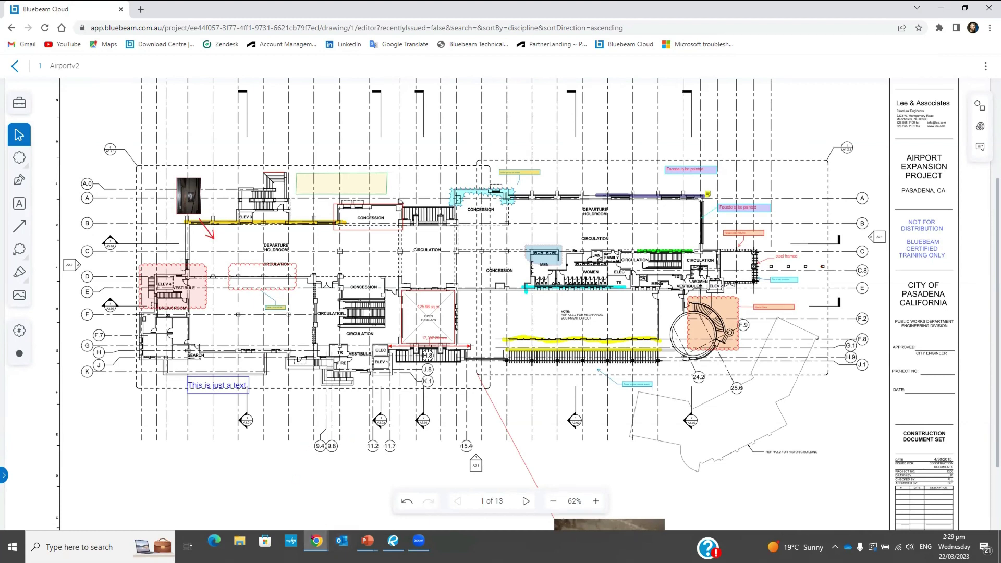
Bring up the incognito window from Task View, snap it beside Bluebeam Cloud, and start typing 'app' as its address
{"action": "key", "text": "super+Tab"}
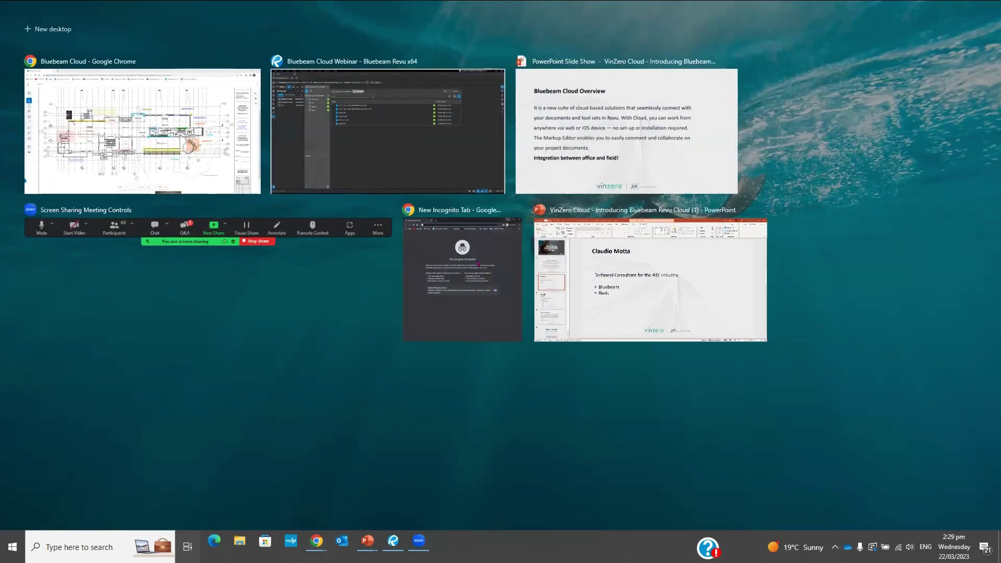
{"action": "left_click", "coordinate": [478, 264]}
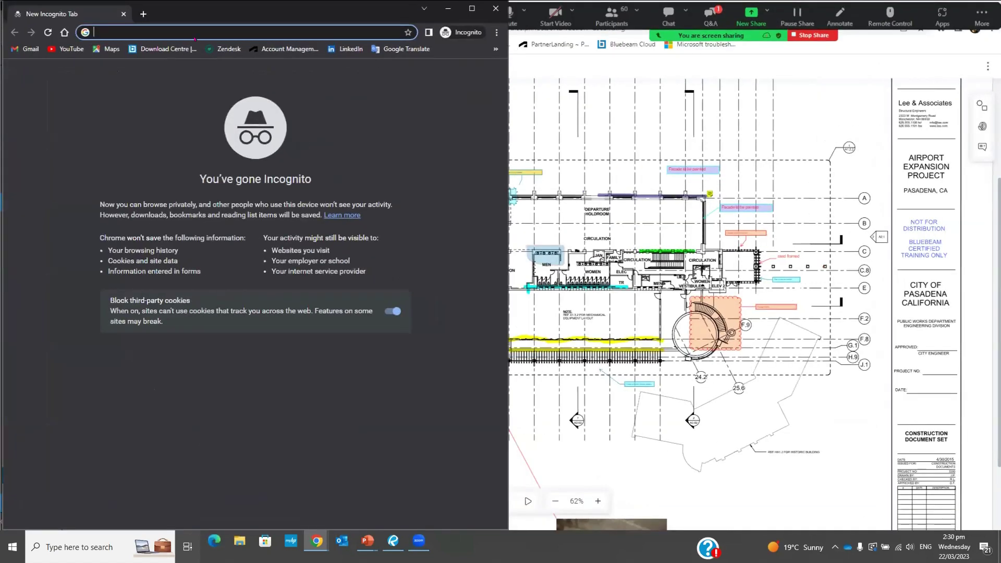
{"action": "key", "text": "alt+Tab"}
{"action": "key", "text": "super+Right"}
{"action": "left_click", "coordinate": [131, 32]}
{"action": "type", "text": "app.bluebeam.com.au"}
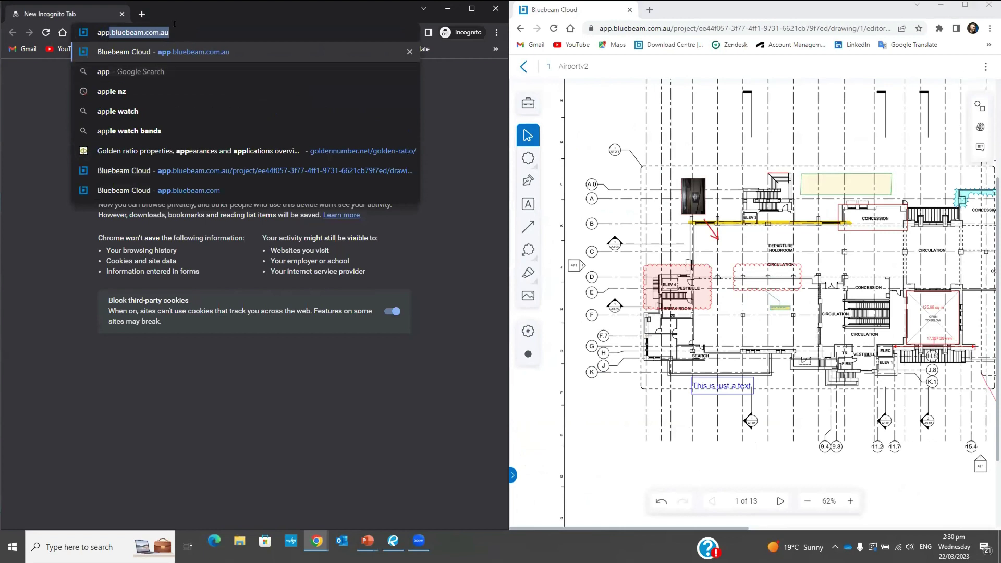
Load app.bluebeam.com.au in the incognito window and accept all cookies
{"action": "left_click", "coordinate": [174, 24]}
{"action": "key", "text": "Return"}
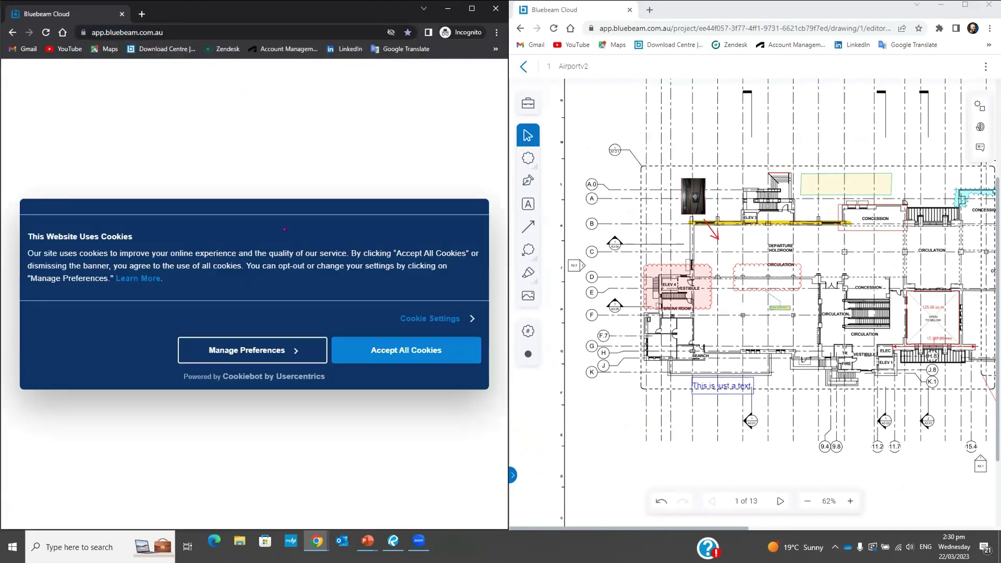
{"action": "left_click", "coordinate": [419, 356]}
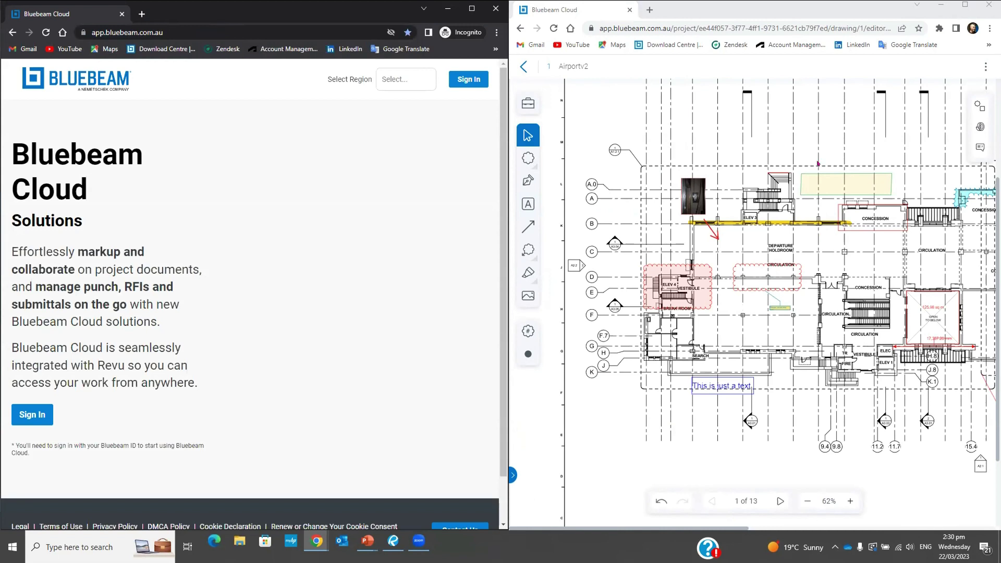
Sign in with the second user's Bluebeam ID e-mail and account password
{"action": "left_click", "coordinate": [476, 81]}
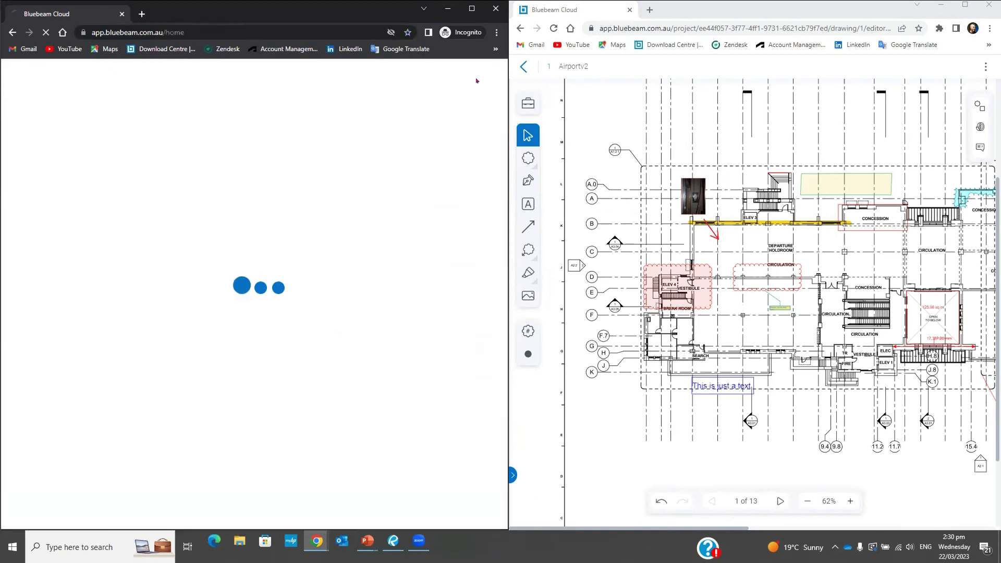
{"action": "left_click", "coordinate": [228, 225]}
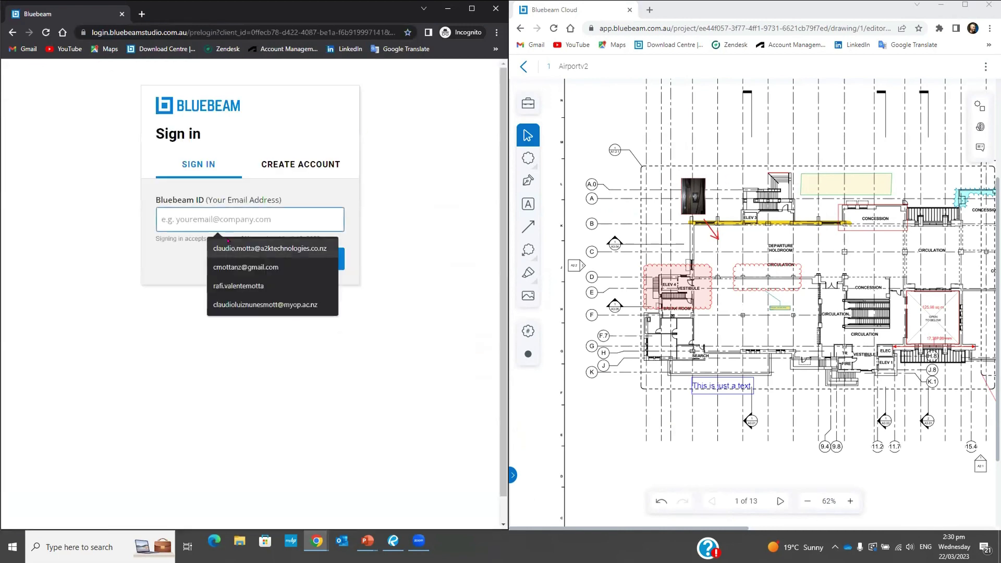
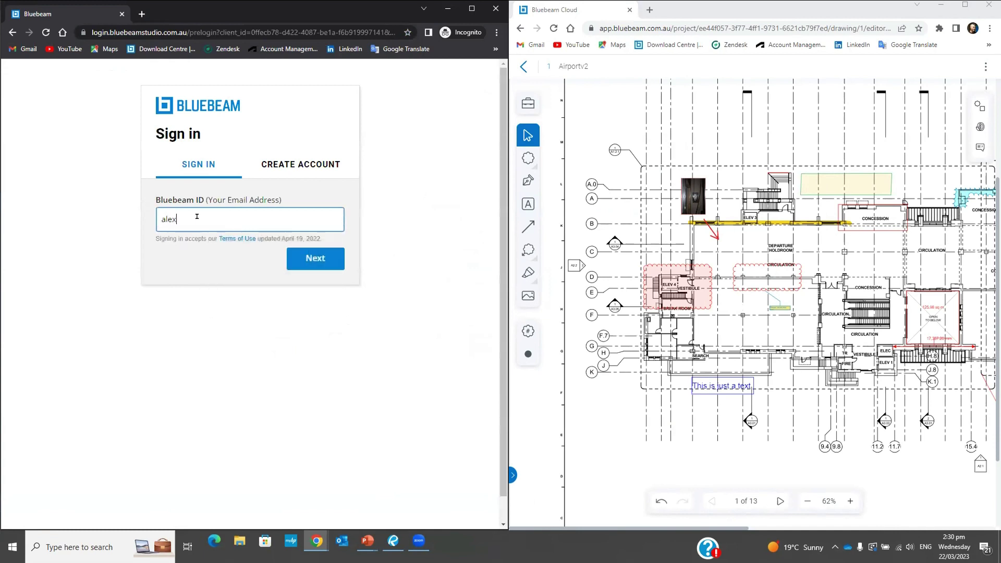
{"action": "key", "text": "Return"}
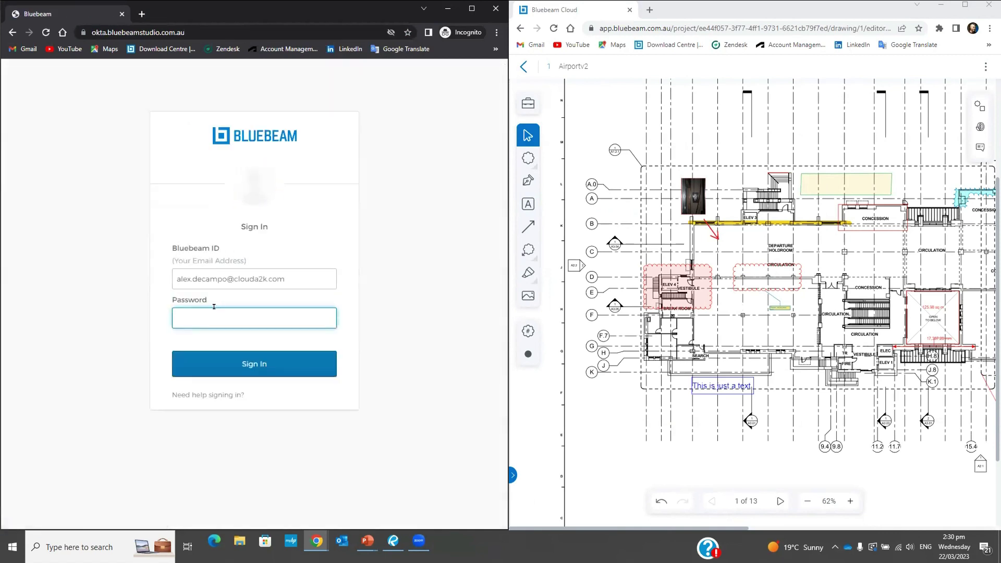
{"action": "type", "text": "••••••••••••"}
{"action": "key", "text": "Return"}
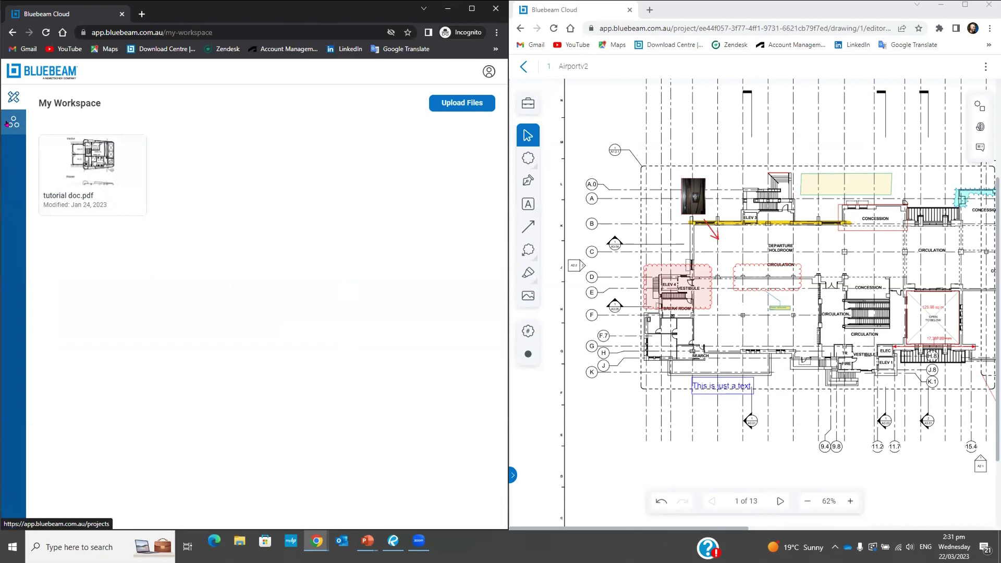
From Projects, open Bluebeam Cloud Webinar and its 1 Airportv2 drawing in the incognito session
{"action": "left_click", "coordinate": [7, 123]}
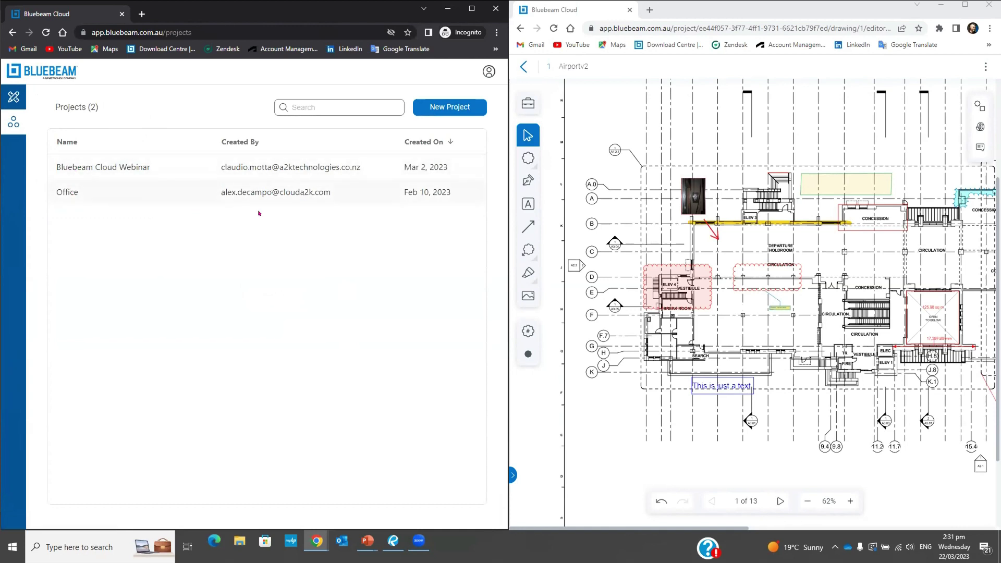
{"action": "left_click", "coordinate": [125, 170]}
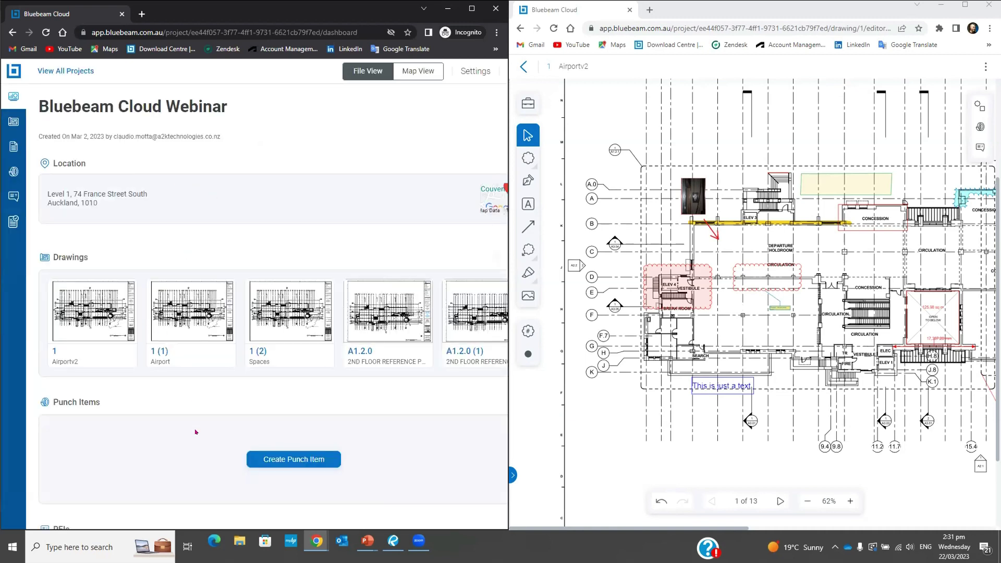
{"action": "left_click", "coordinate": [92, 320]}
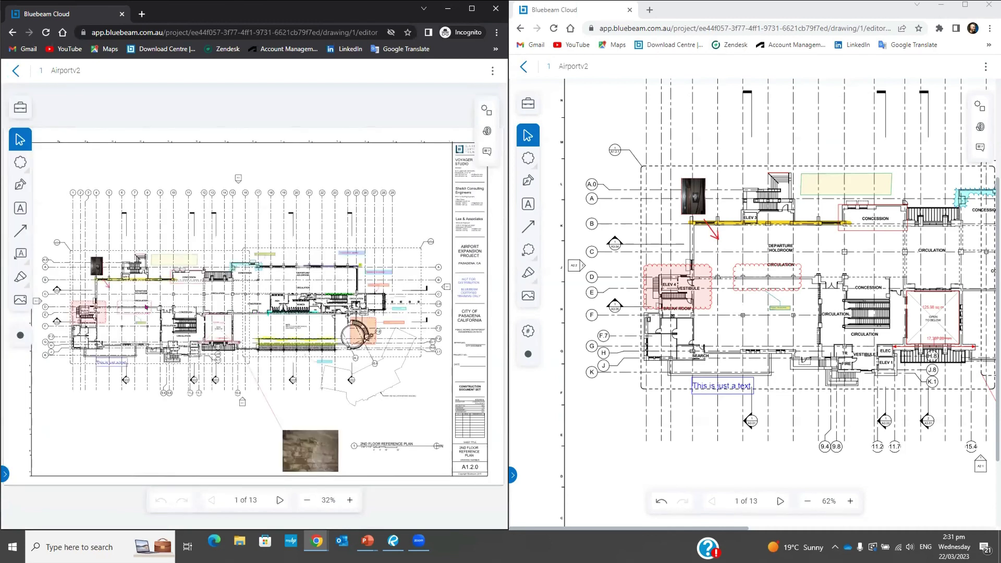
Zoom the view, draw a cloud markup near grid lines G–K, and select it in the other session
{"action": "scroll", "coordinate": [180, 312], "scroll_direction": "up", "scroll_amount": 5}
{"action": "scroll", "coordinate": [293, 320], "scroll_direction": "up", "scroll_amount": 2}
{"action": "scroll", "coordinate": [293, 320], "scroll_direction": "left", "scroll_amount": 2}
{"action": "left_click", "coordinate": [523, 161]}
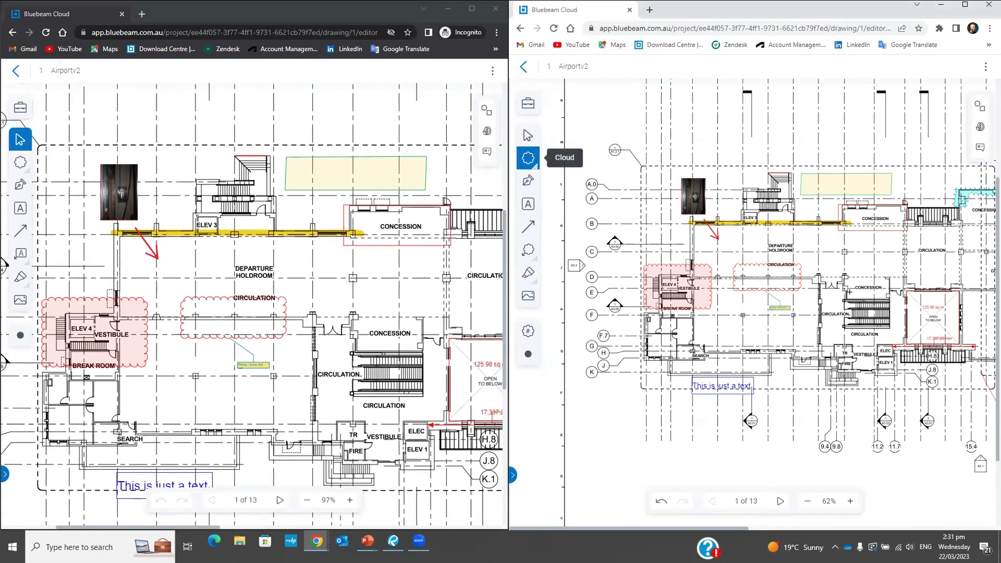
{"action": "left_click_drag", "start_coordinate": [629, 340], "coordinate": [682, 374]}
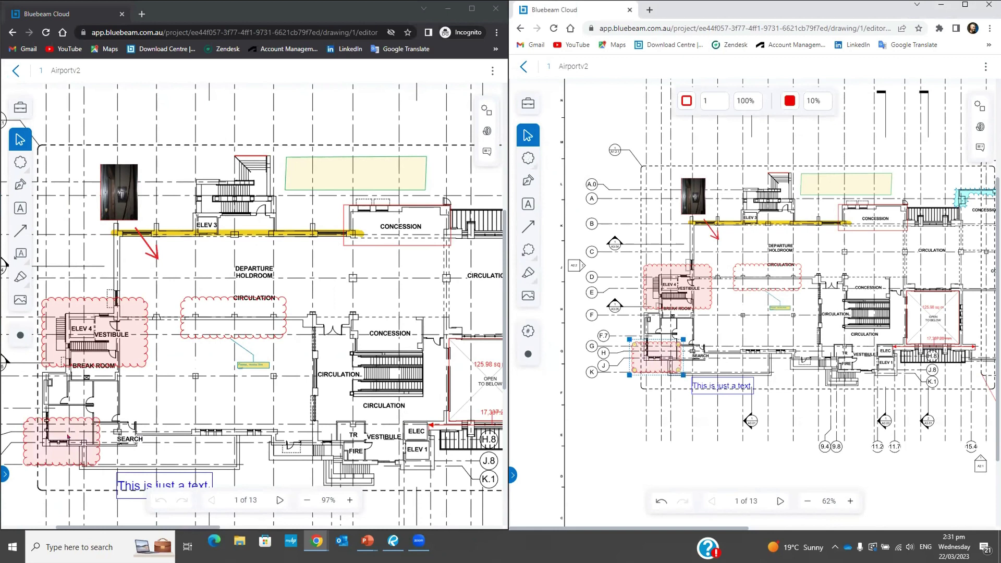
{"action": "left_click", "coordinate": [72, 440]}
{"action": "left_click", "coordinate": [89, 420]}
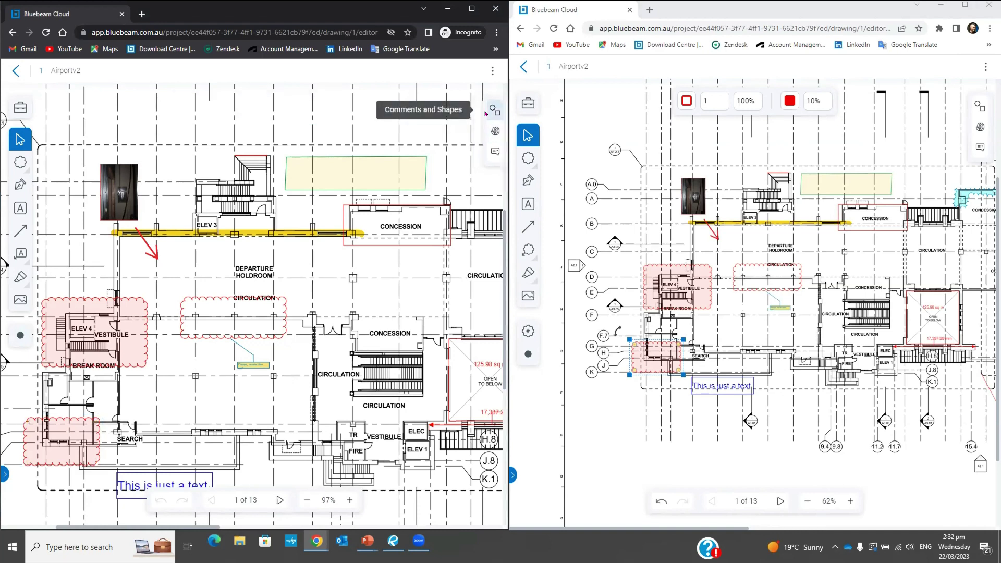
{"action": "left_click", "coordinate": [487, 152]}
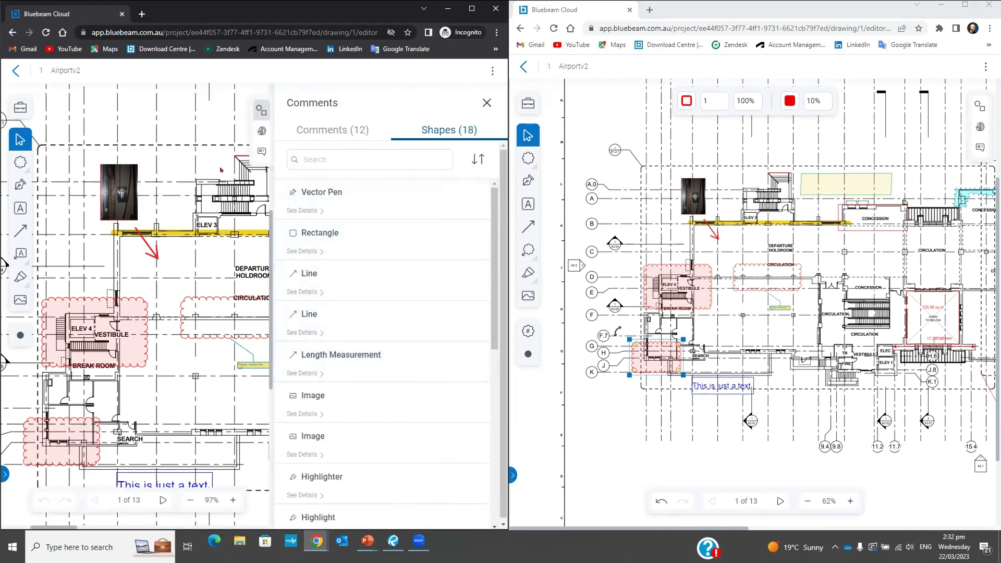
{"action": "left_click", "coordinate": [486, 103]}
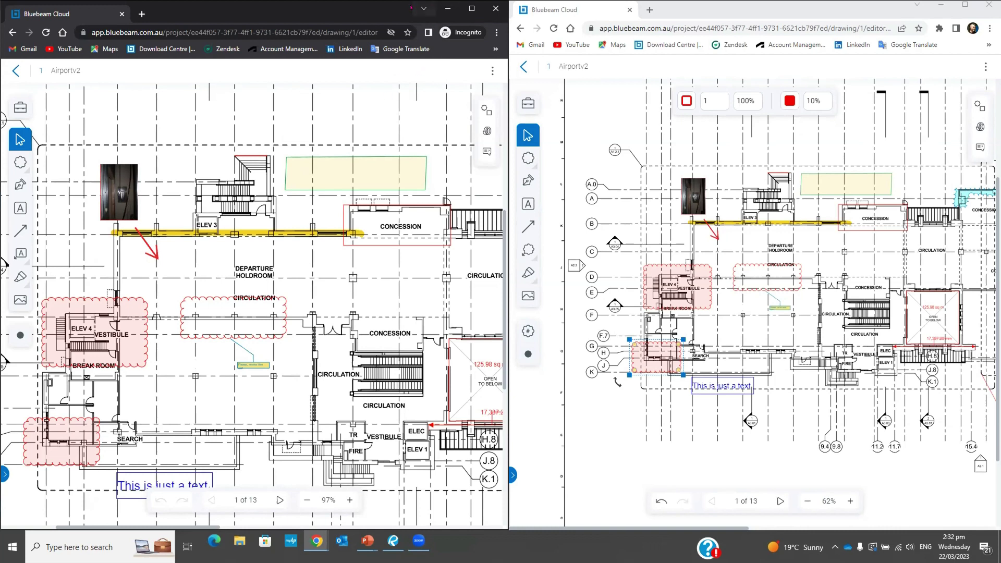
{"action": "left_click_drag", "start_coordinate": [393, 8], "coordinate": [372, 8]}
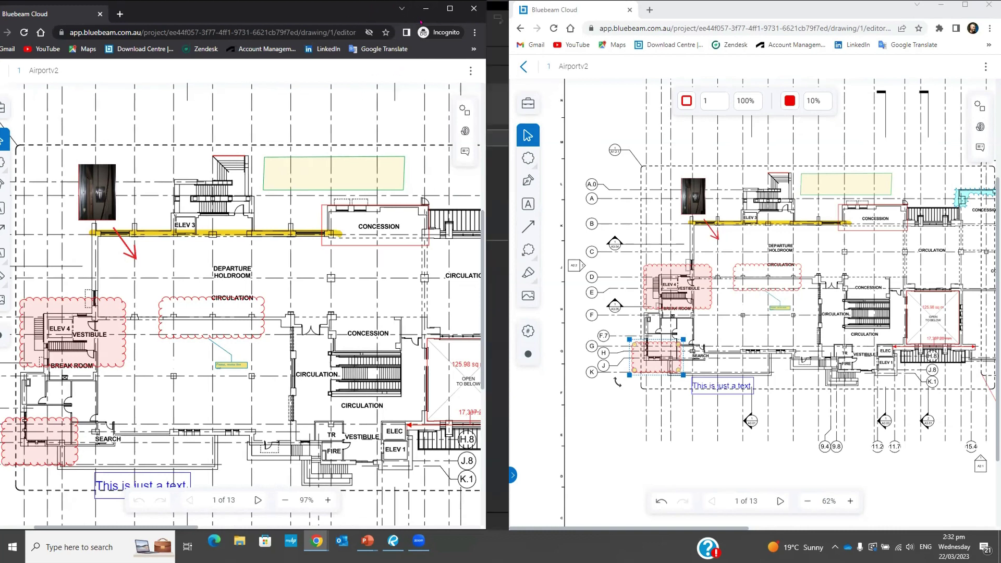
Close the incognito window, return to the Webinar project's drawings list, and maximize the browser
{"action": "left_click", "coordinate": [473, 8]}
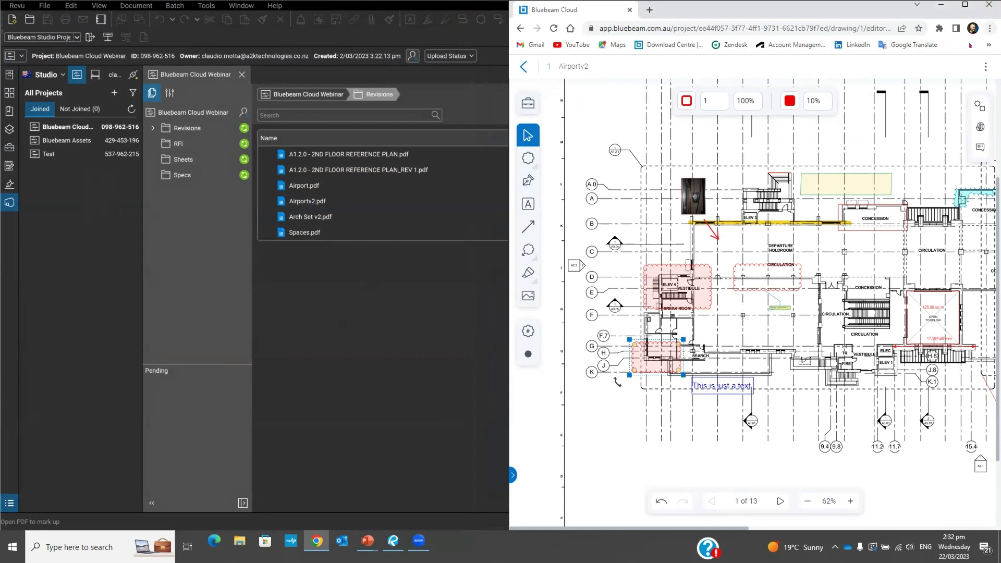
{"action": "left_click", "coordinate": [519, 28]}
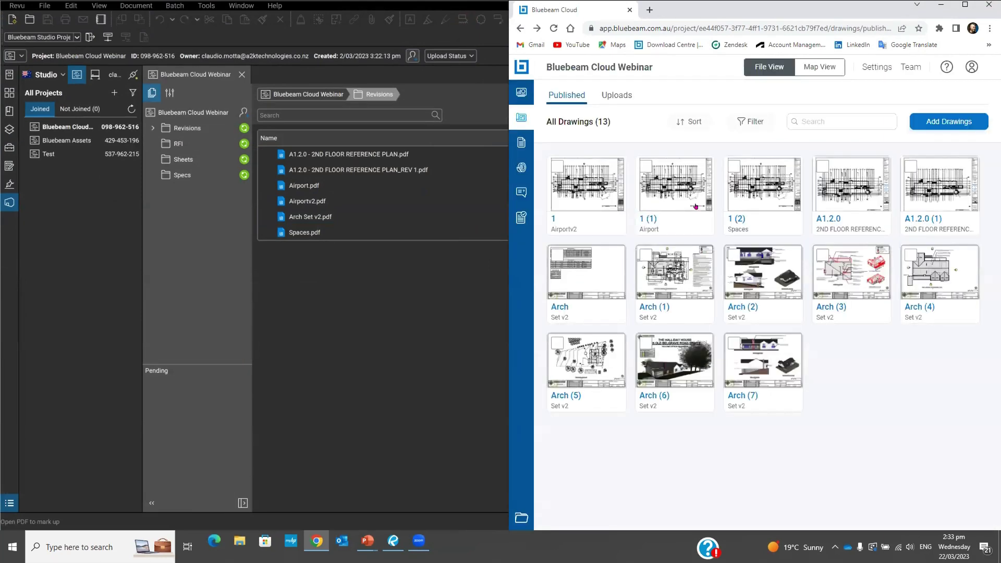
{"action": "key", "text": "super+Left"}
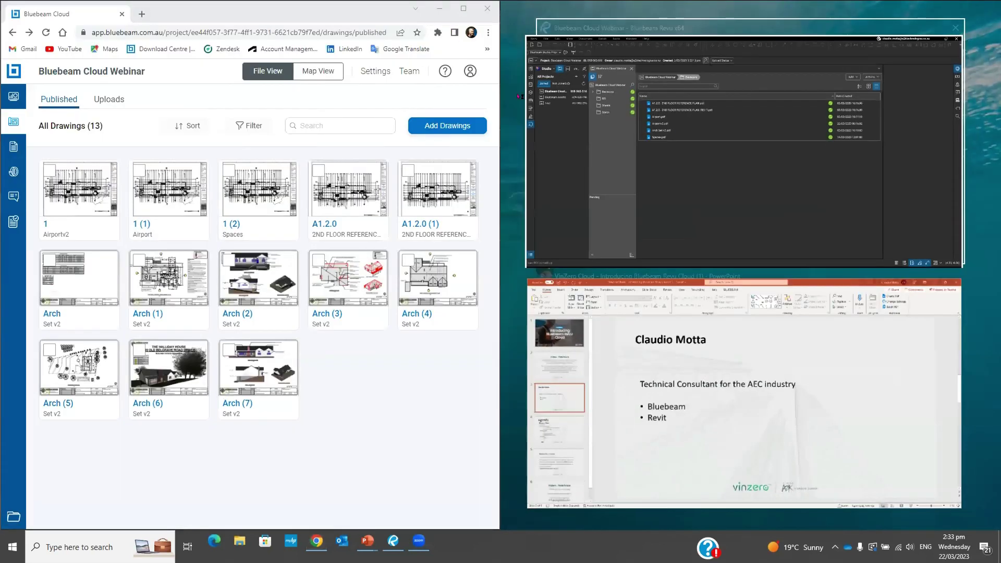
{"action": "key", "text": "super+Up"}
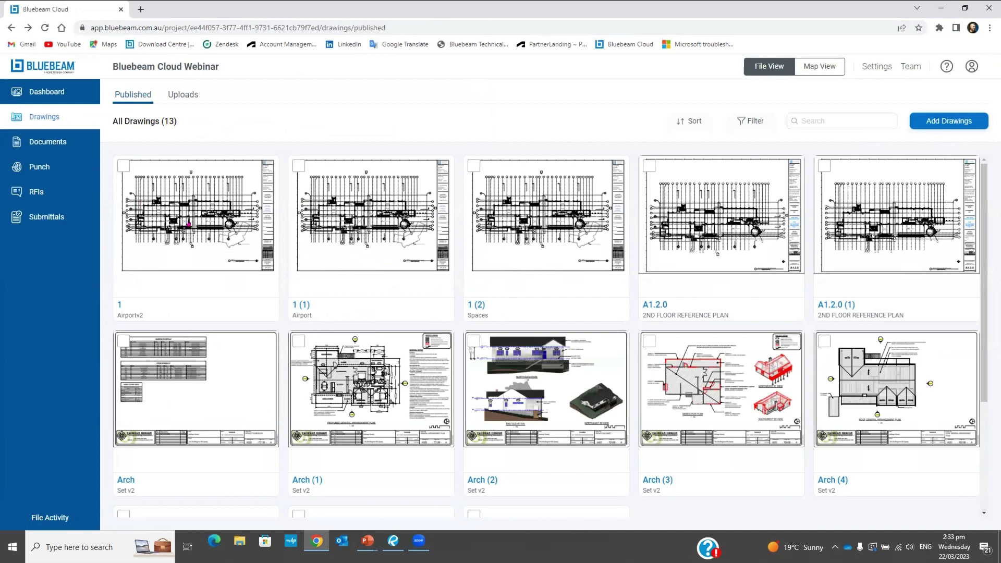
{"action": "scroll", "coordinate": [487, 315], "scroll_direction": "down", "scroll_amount": 2}
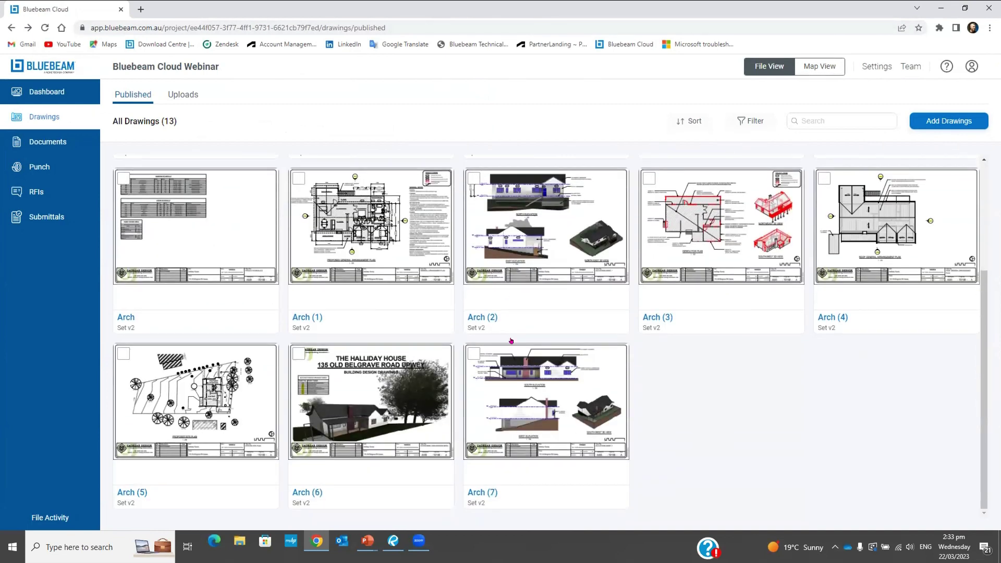
{"action": "scroll", "coordinate": [519, 346], "scroll_direction": "up", "scroll_amount": 2}
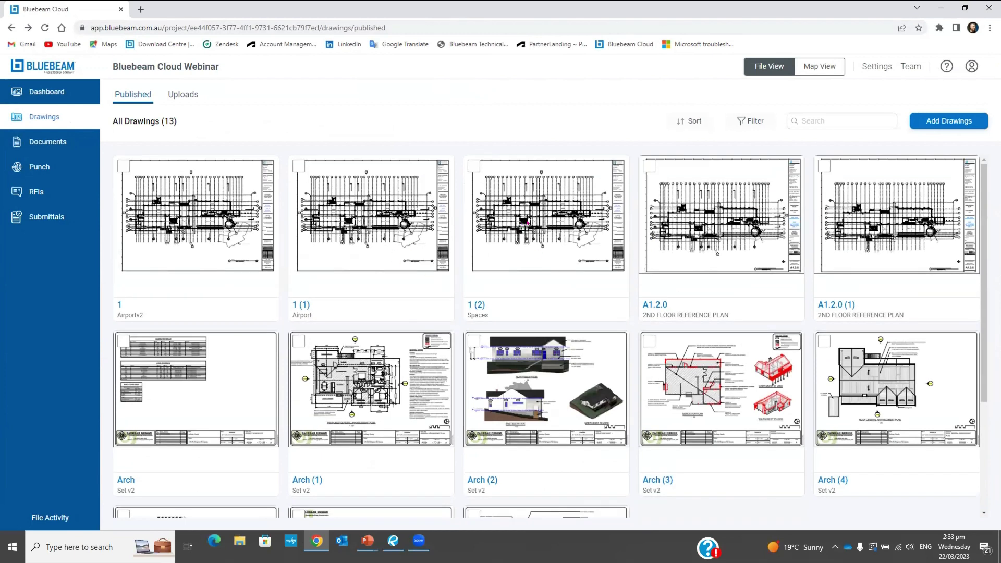
Open the 1 (2) Spaces drawing, zoom into the Concession area, and select the Punch tool
{"action": "left_click", "coordinate": [527, 222]}
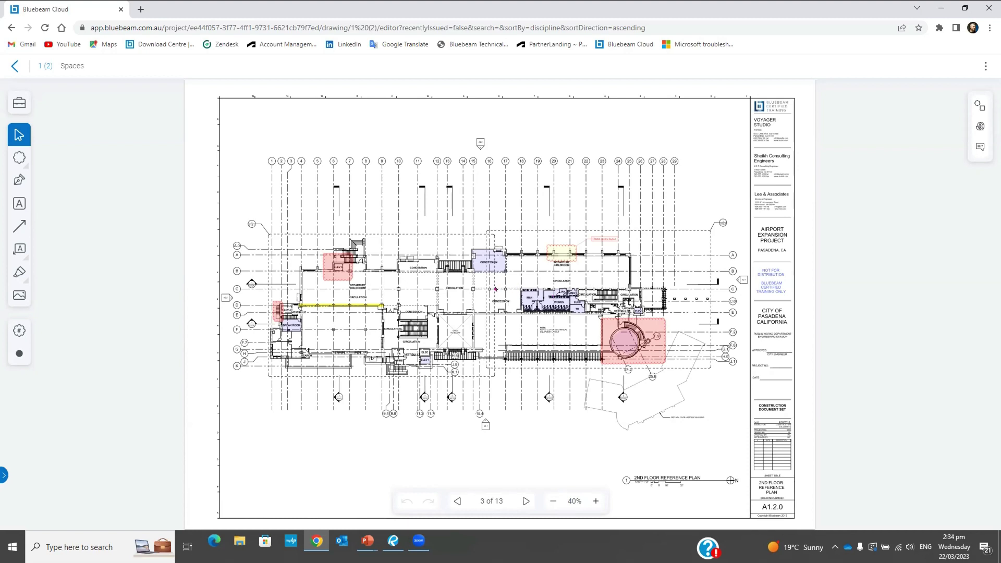
{"action": "scroll", "coordinate": [493, 270], "scroll_direction": "up", "scroll_amount": 1}
{"action": "scroll", "coordinate": [493, 270], "scroll_direction": "up", "scroll_amount": 4}
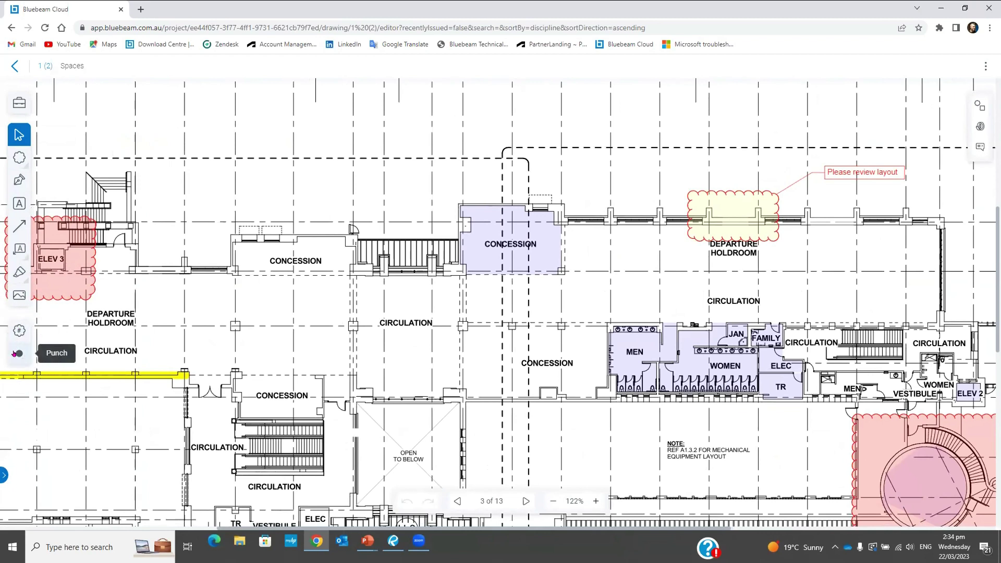
{"action": "left_click", "coordinate": [16, 353]}
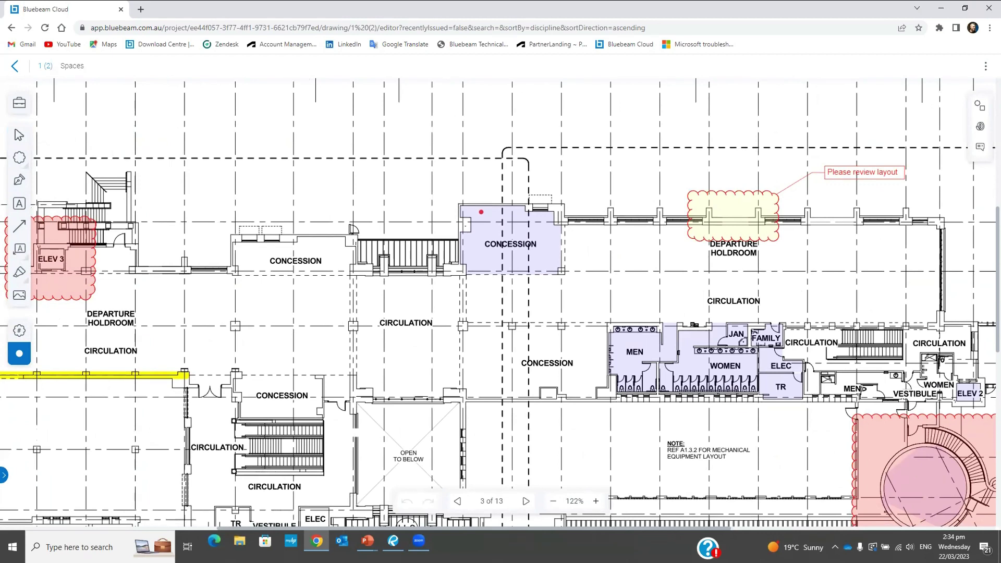
Place a punch in the Concession room described 'Broken fixture' with High priority
{"action": "left_click", "coordinate": [482, 212]}
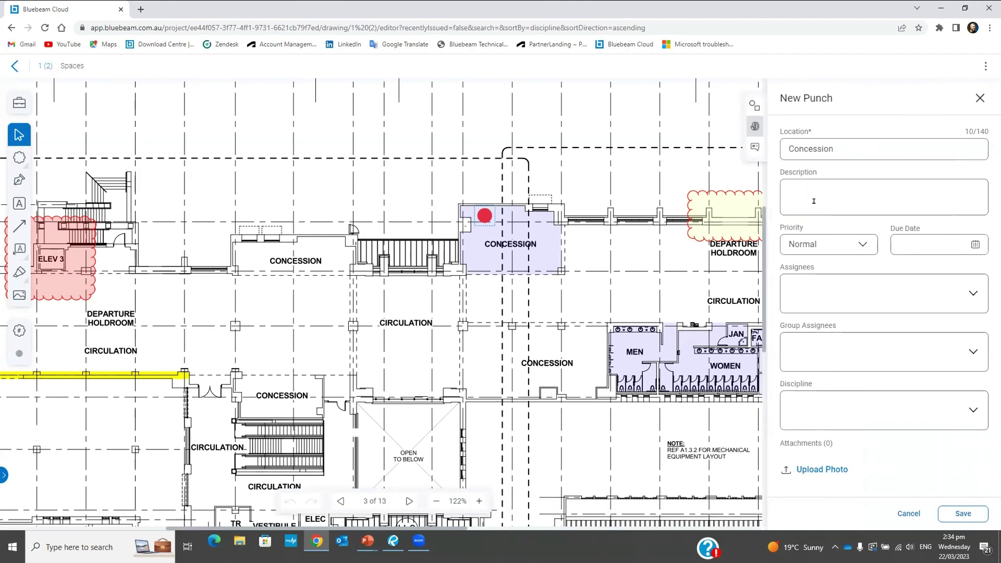
{"action": "left_click", "coordinate": [817, 189]}
{"action": "type", "text": "Broken"}
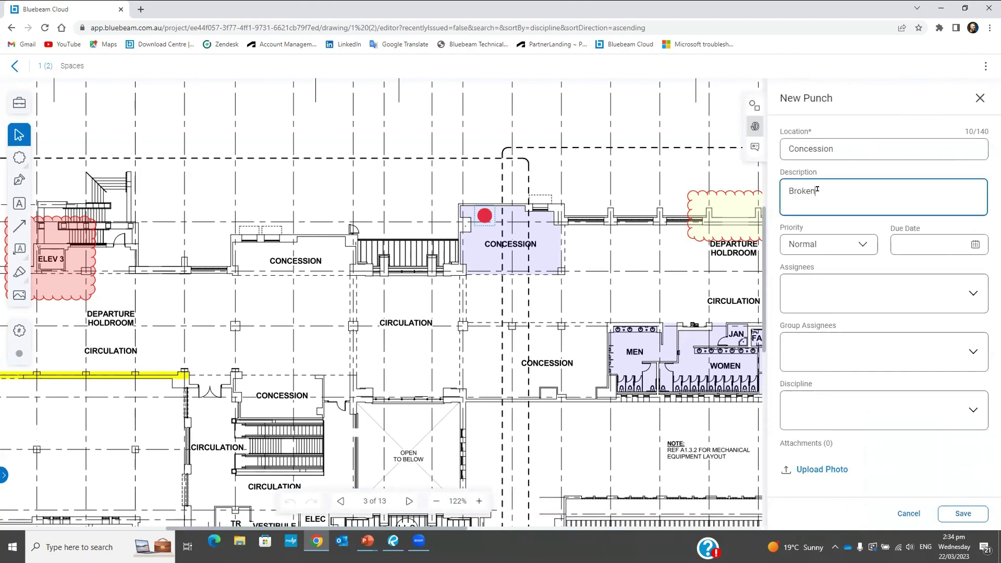
{"action": "type", "text": " fixture"}
{"action": "left_click", "coordinate": [855, 246]}
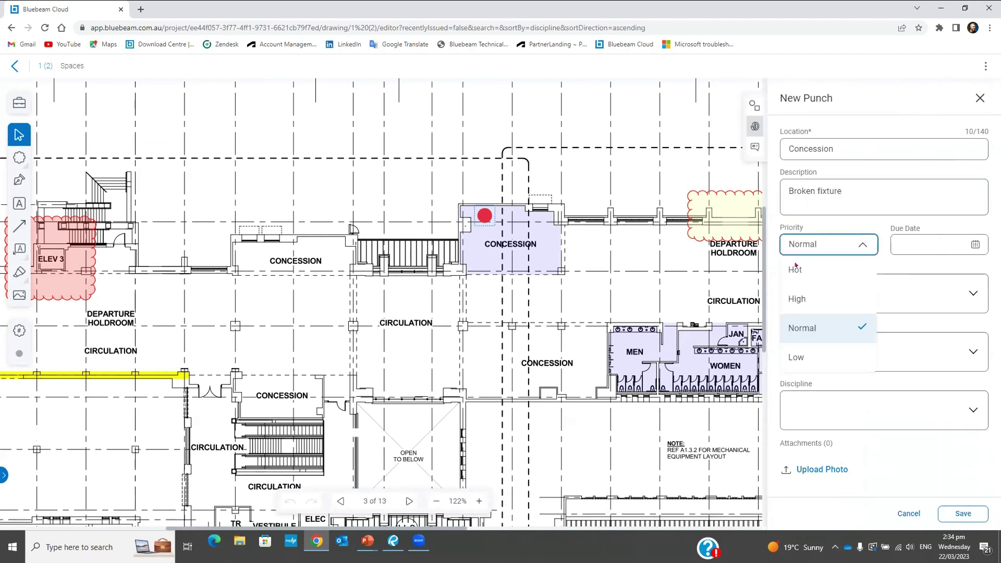
{"action": "left_click", "coordinate": [802, 298]}
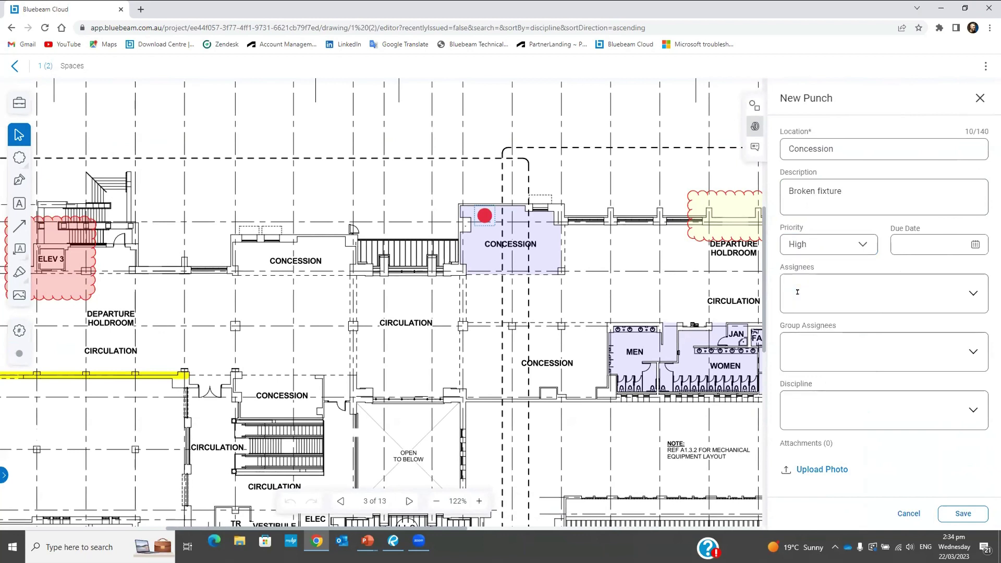
Set the punch due date to 23 March 2023 and assign it to the first listed user
{"action": "left_click", "coordinate": [973, 245]}
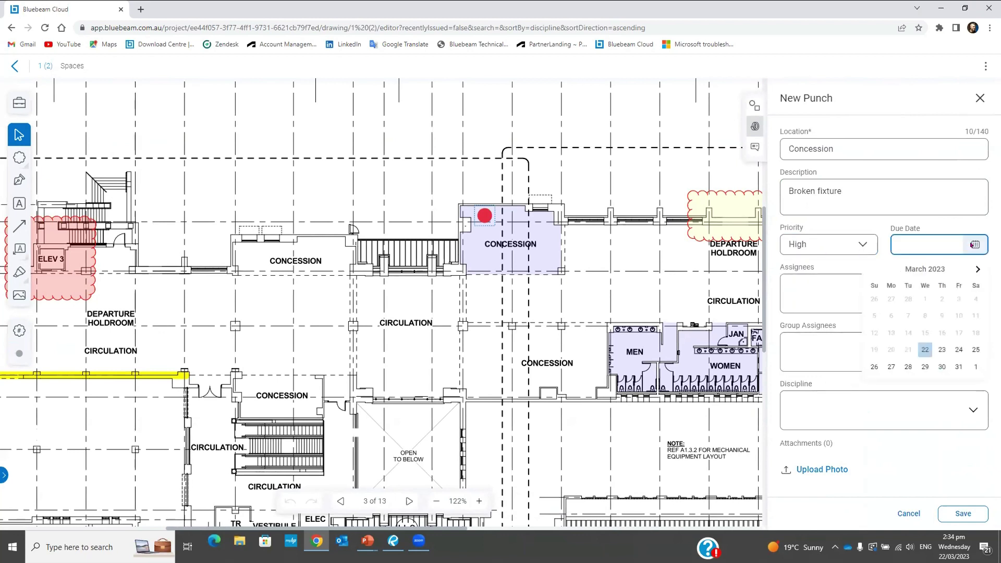
{"action": "left_click", "coordinate": [938, 350]}
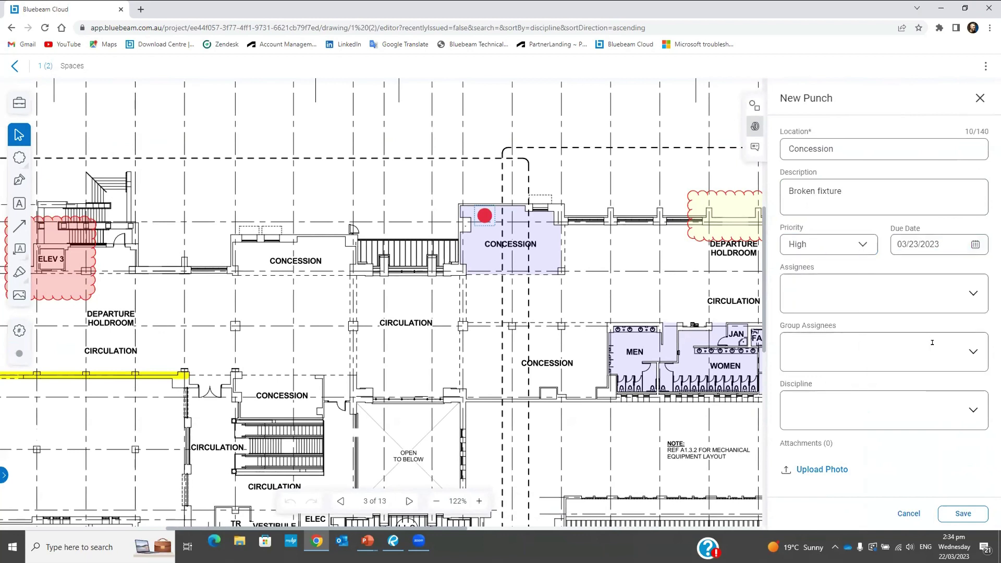
{"action": "left_click", "coordinate": [976, 295]}
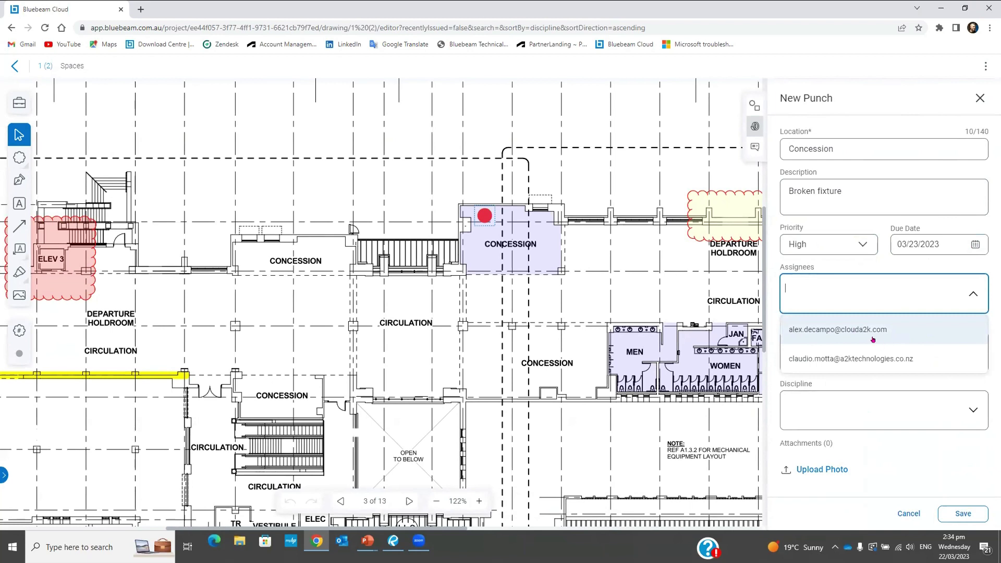
{"action": "left_click", "coordinate": [812, 330]}
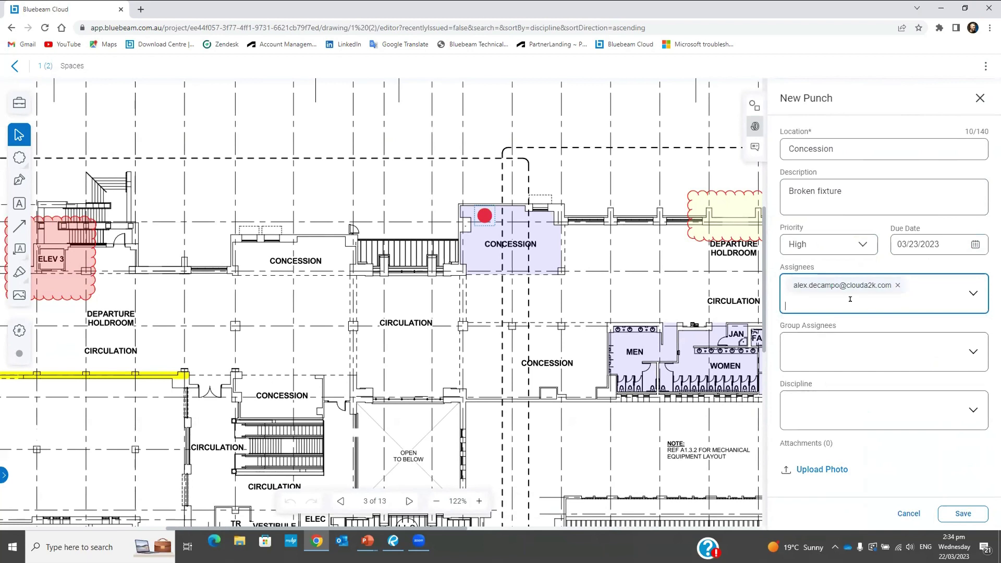
{"action": "left_click", "coordinate": [969, 354]}
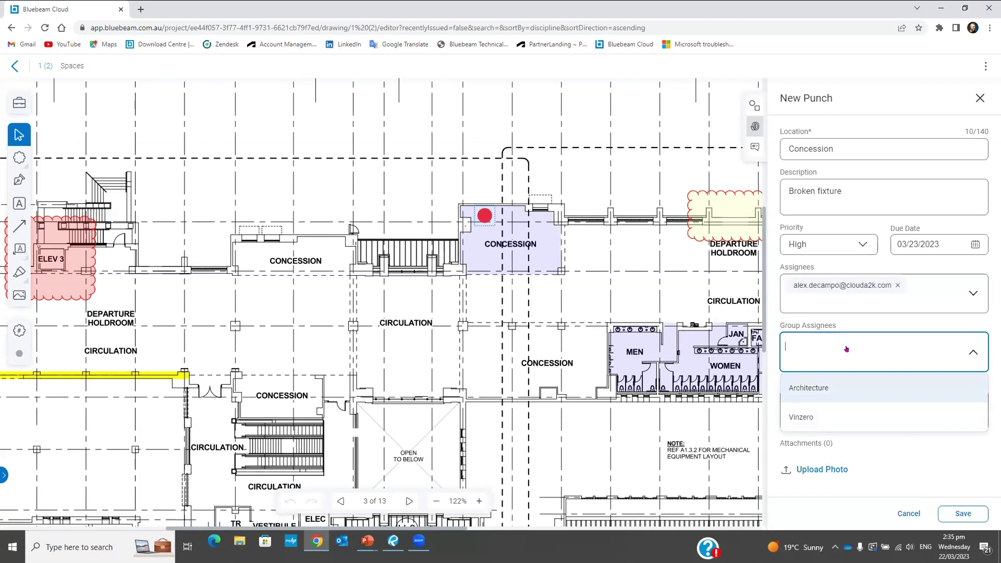
{"action": "key", "text": "Escape"}
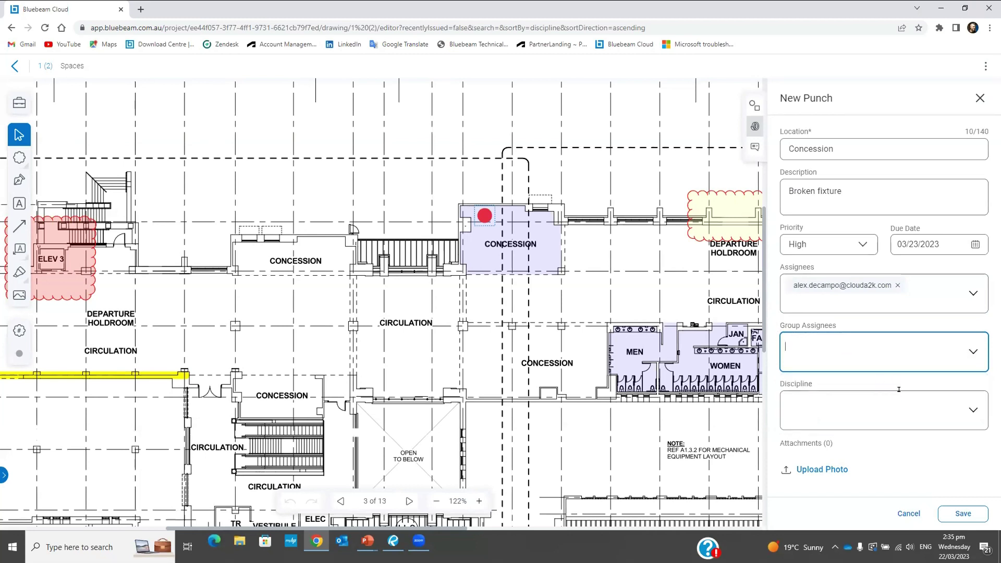
Set discipline to Electrical, attach the Electrical panel photo, and save the punch item
{"action": "left_click", "coordinate": [971, 411]}
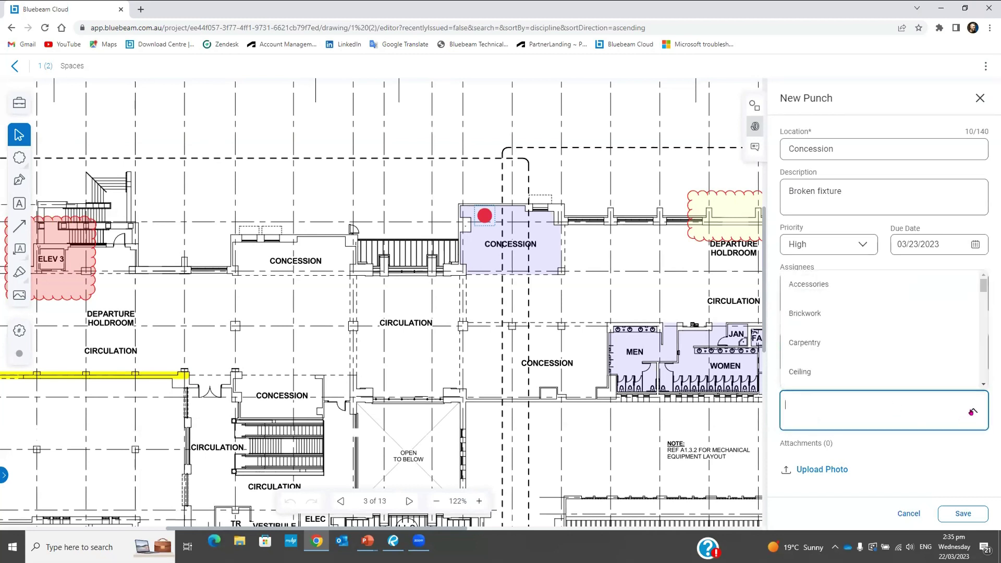
{"action": "scroll", "coordinate": [869, 344], "scroll_direction": "down", "scroll_amount": 2}
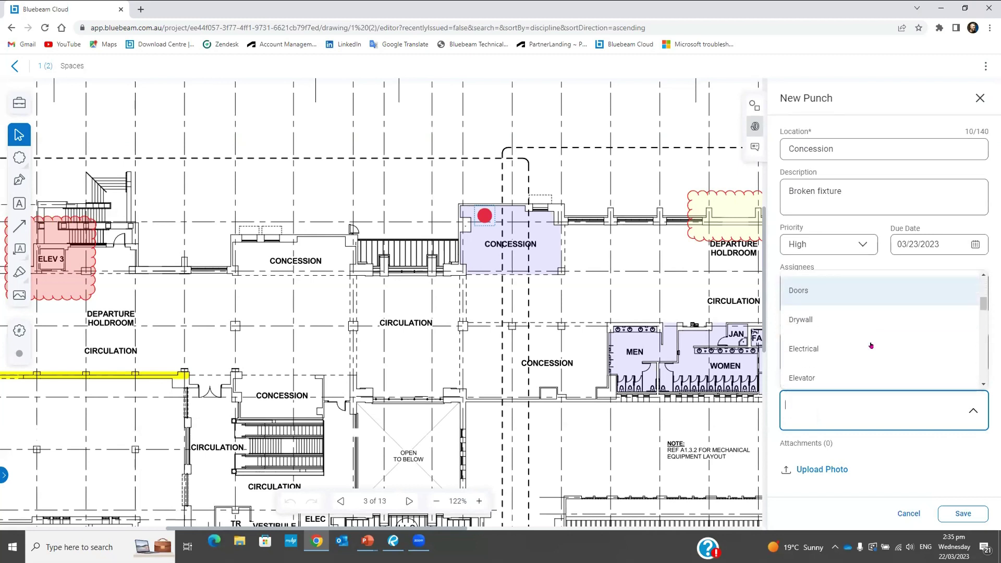
{"action": "left_click", "coordinate": [827, 332]}
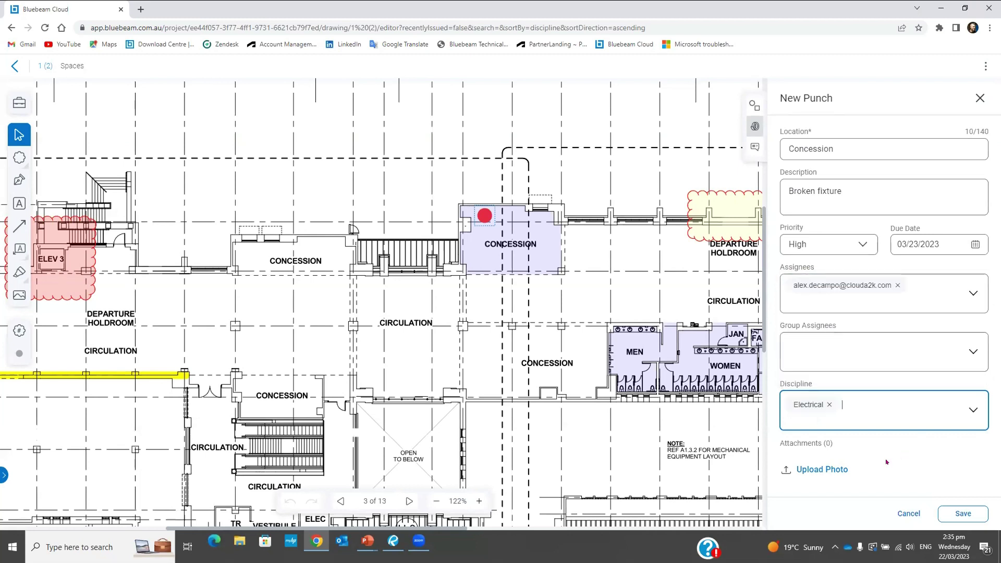
{"action": "left_click", "coordinate": [829, 471]}
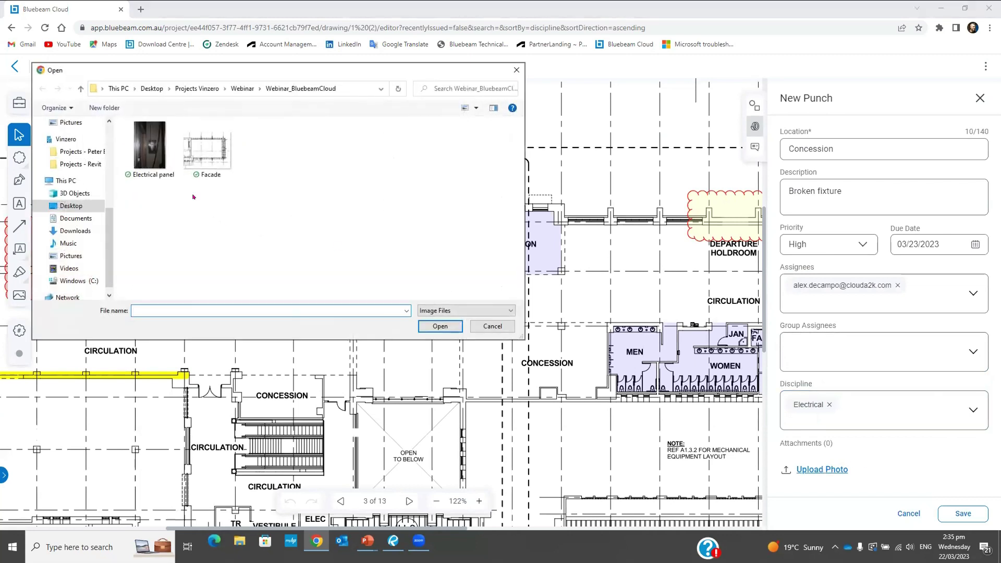
{"action": "left_click", "coordinate": [152, 147]}
{"action": "left_click", "coordinate": [443, 322]}
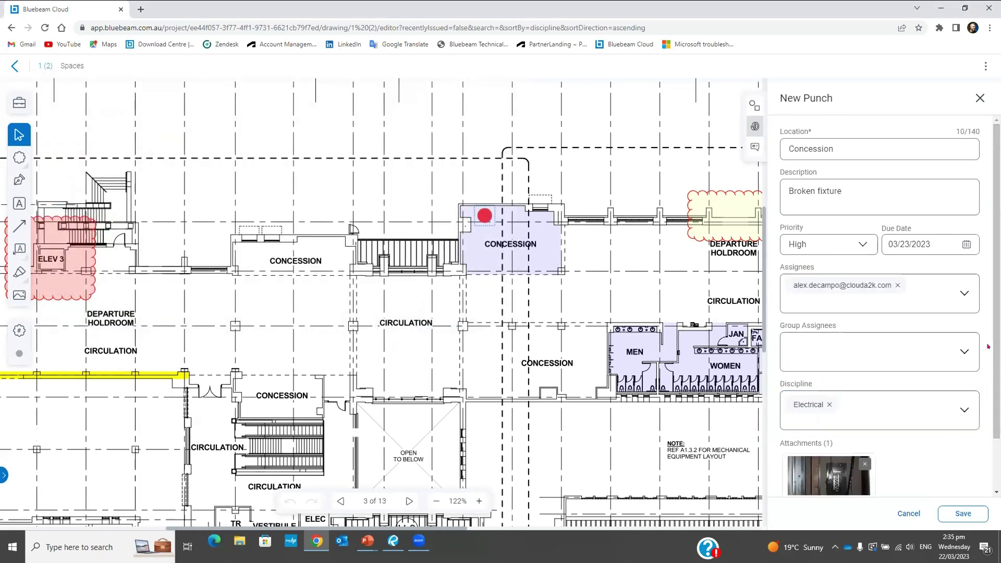
{"action": "scroll", "coordinate": [961, 412], "scroll_direction": "down", "scroll_amount": 2}
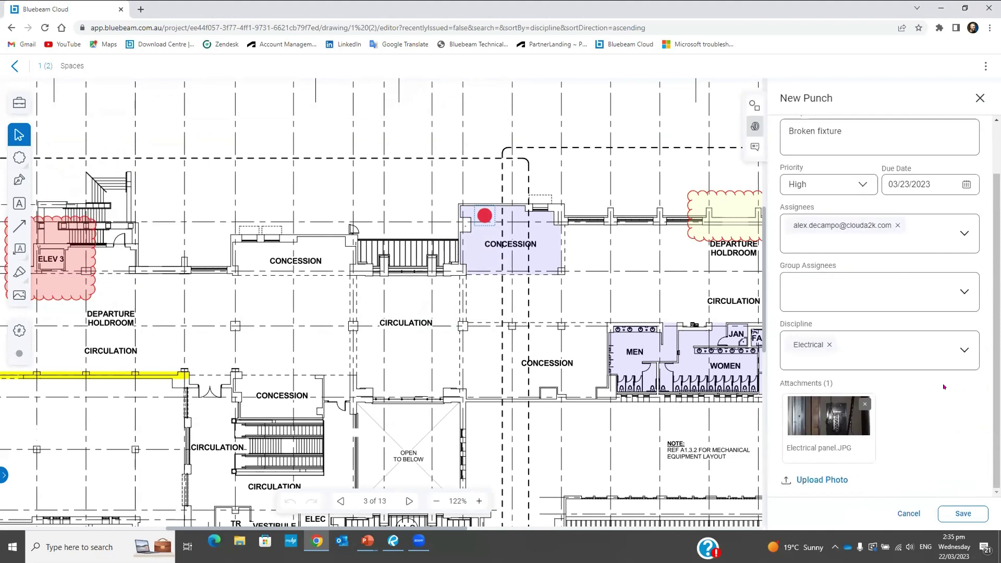
{"action": "left_click", "coordinate": [962, 512]}
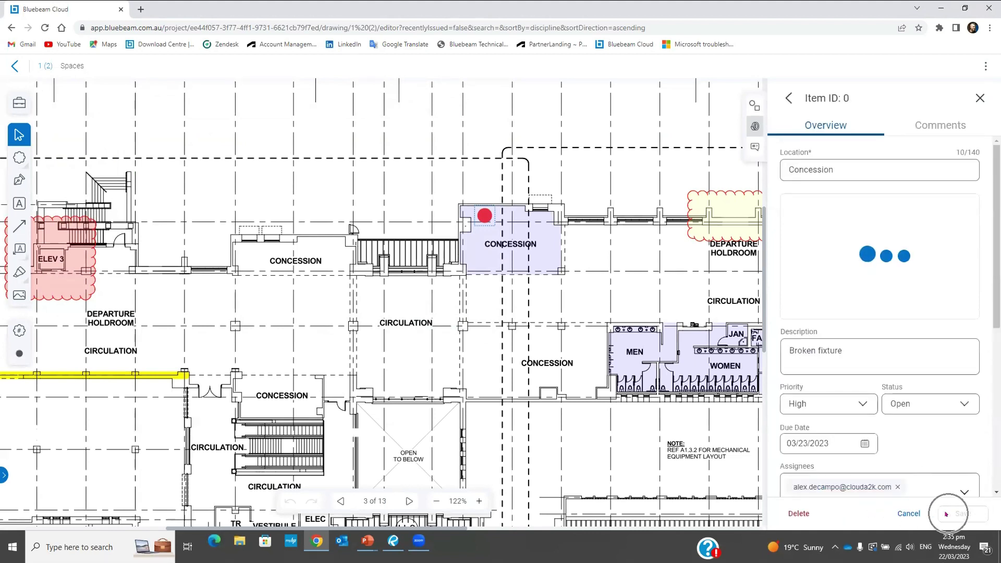
Close the punch details, zoom in, reopen Item ID 0 to review its fields and photo, then close it
{"action": "left_click", "coordinate": [979, 98]}
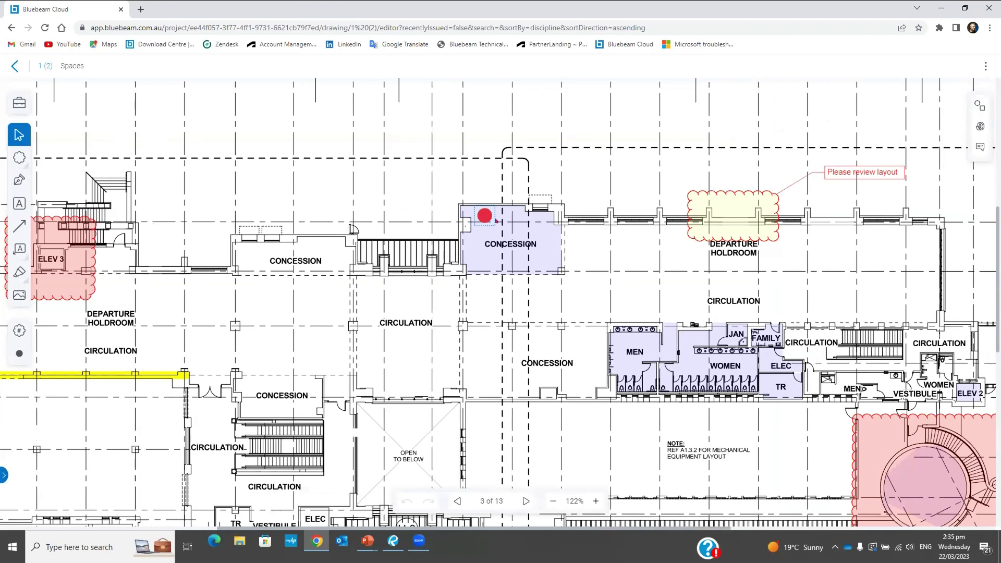
{"action": "scroll", "coordinate": [485, 205], "scroll_direction": "up", "scroll_amount": 5}
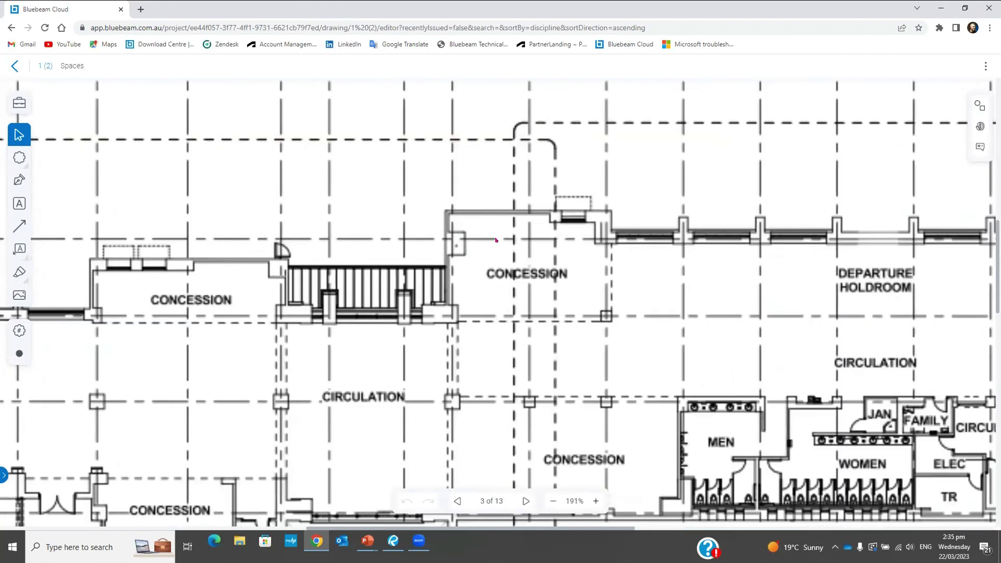
{"action": "scroll", "coordinate": [497, 232], "scroll_direction": "up", "scroll_amount": 1}
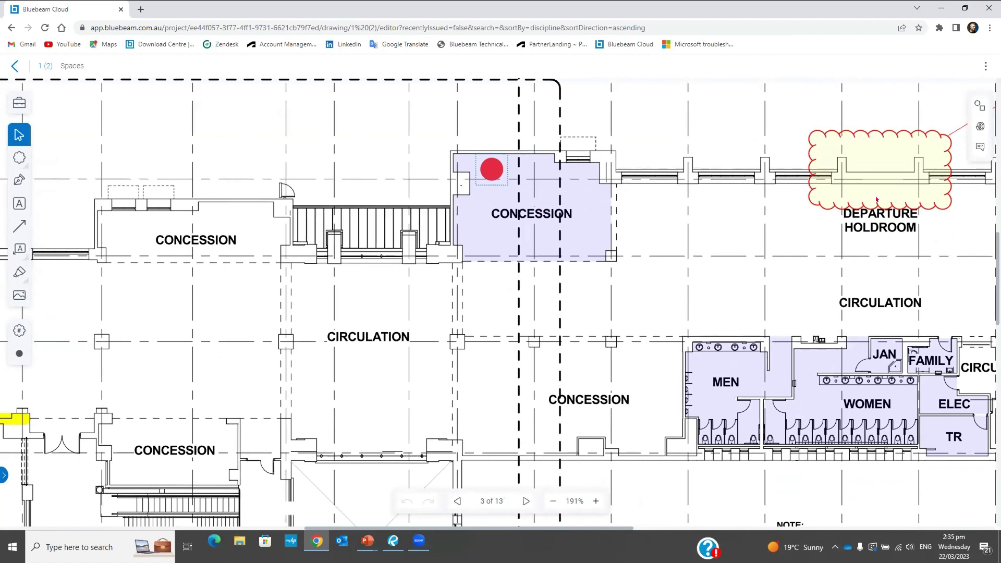
{"action": "left_click", "coordinate": [972, 129]}
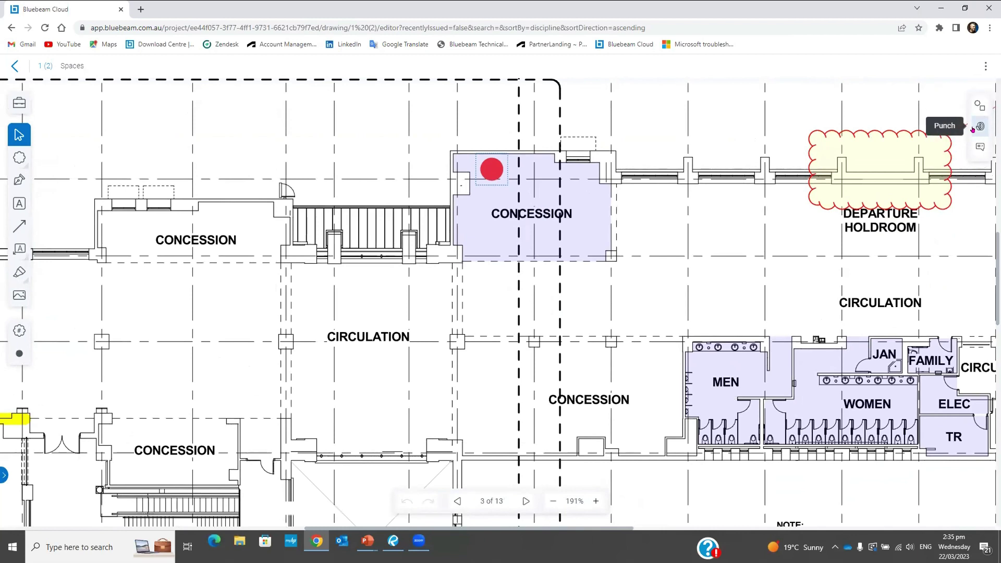
{"action": "left_click", "coordinate": [972, 128]}
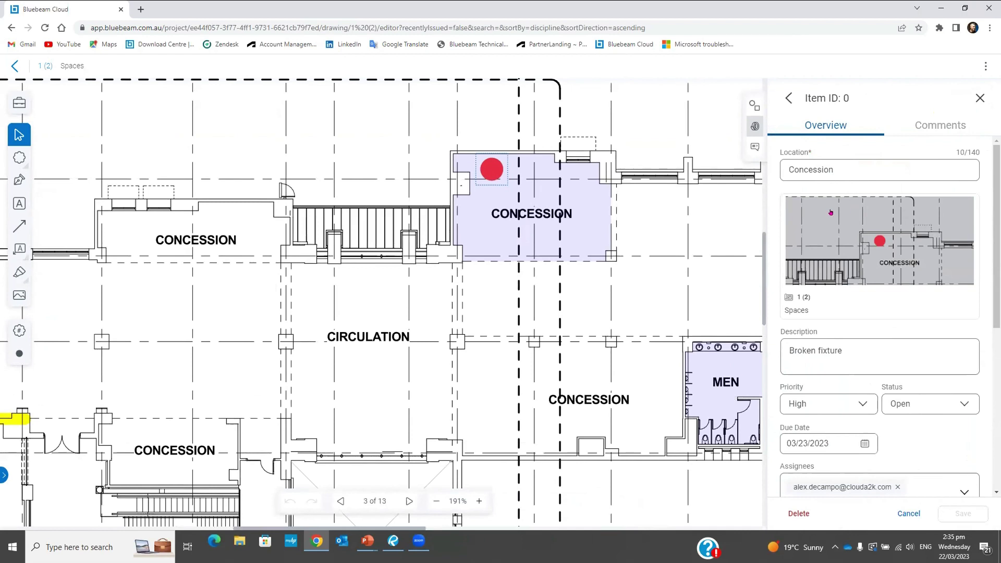
{"action": "scroll", "coordinate": [923, 301], "scroll_direction": "down", "scroll_amount": 5}
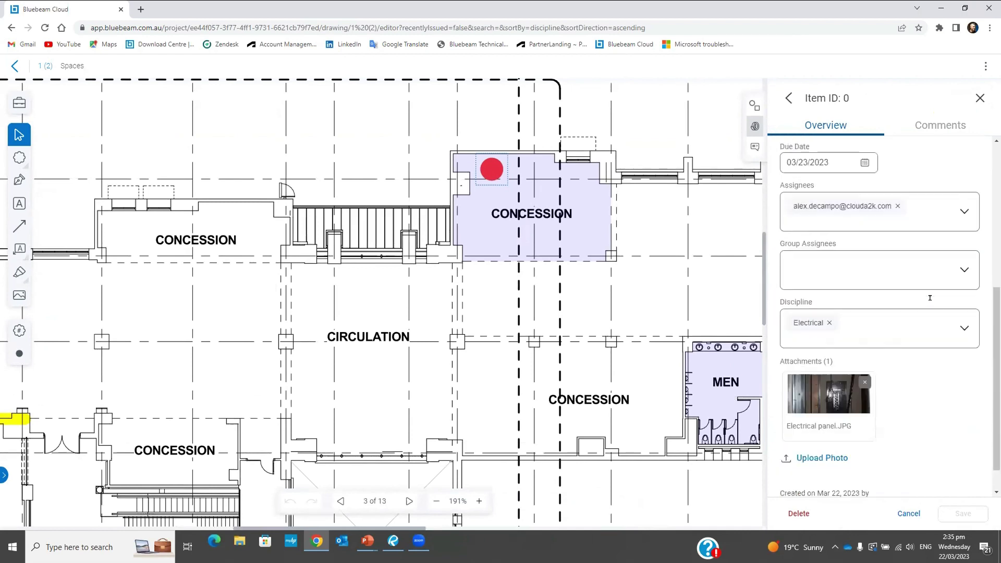
{"action": "scroll", "coordinate": [933, 305], "scroll_direction": "down", "scroll_amount": 1}
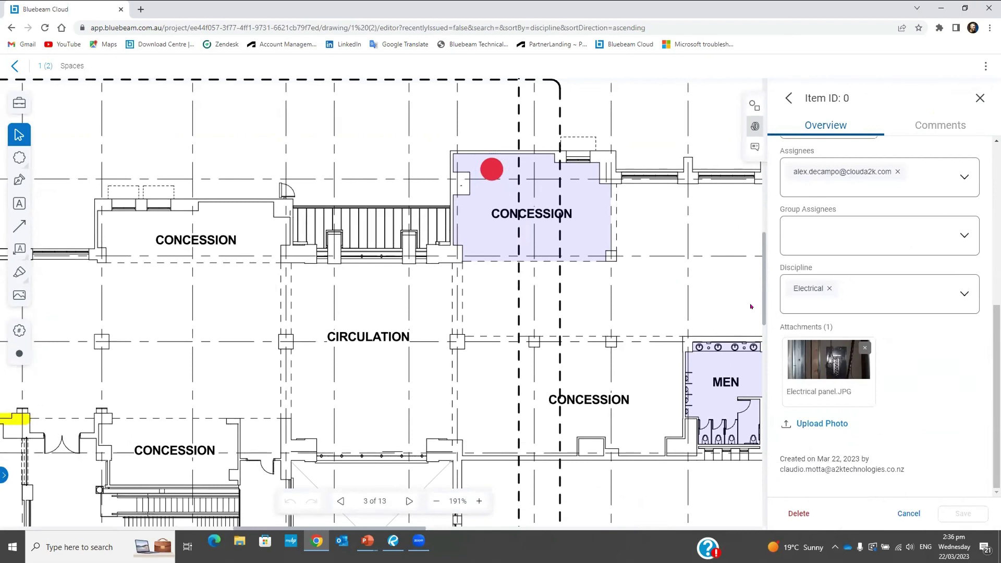
{"action": "left_click", "coordinate": [980, 98]}
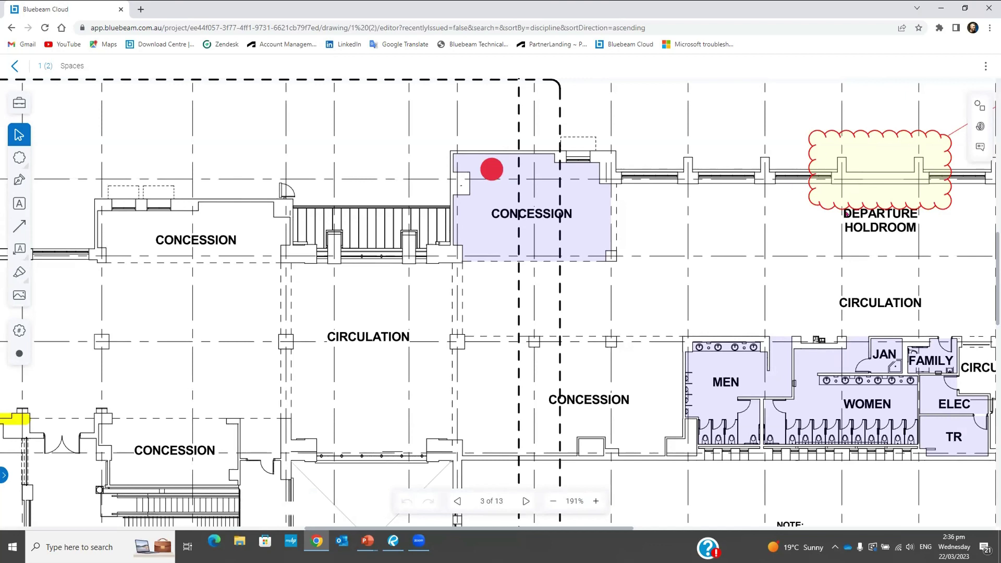
Zoom out to the full sheet and place a second punch marker beside the mechanical equipment note
{"action": "scroll", "coordinate": [569, 279], "scroll_direction": "down", "scroll_amount": 4}
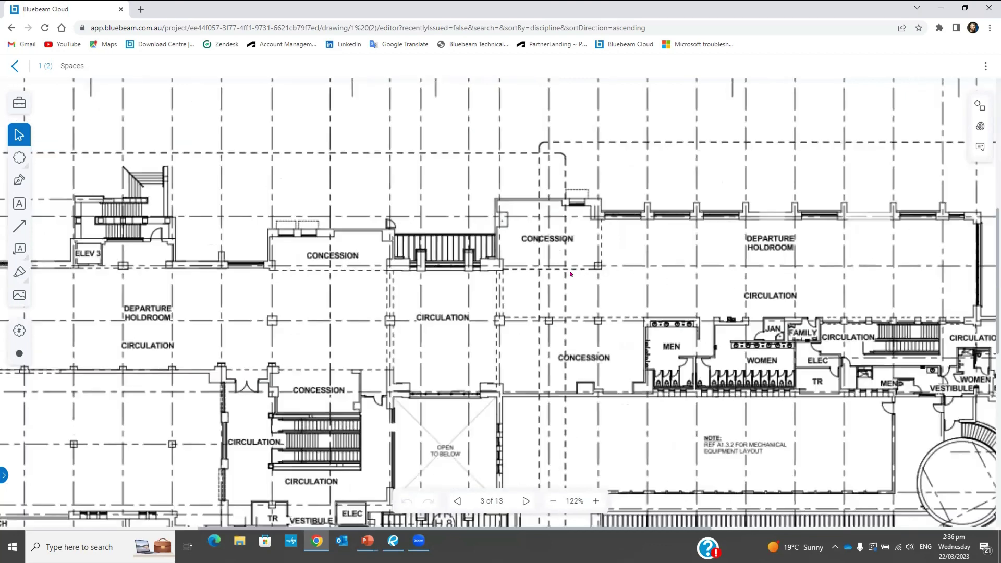
{"action": "scroll", "coordinate": [570, 274], "scroll_direction": "down", "scroll_amount": 2}
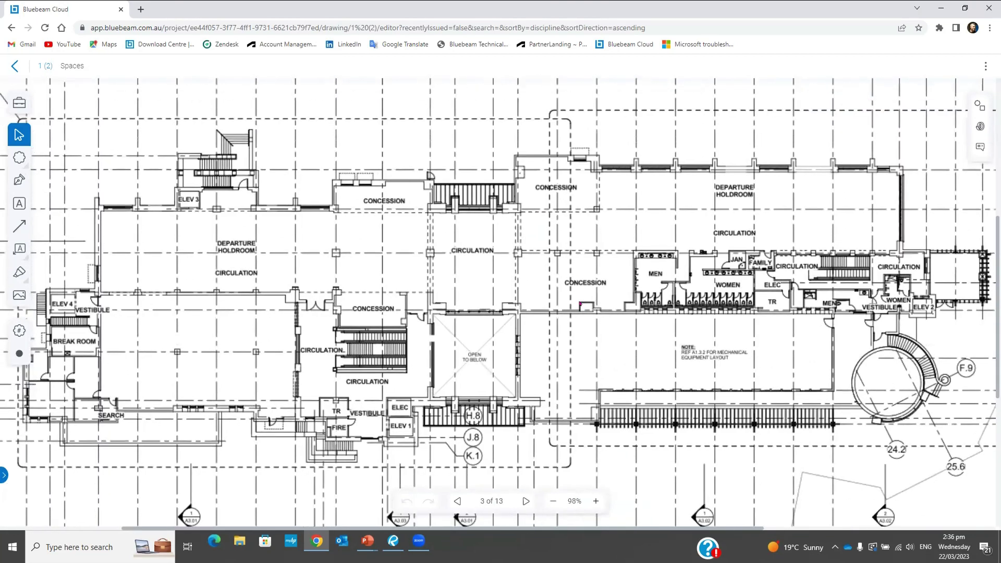
{"action": "scroll", "coordinate": [484, 263], "scroll_direction": "down", "scroll_amount": 2}
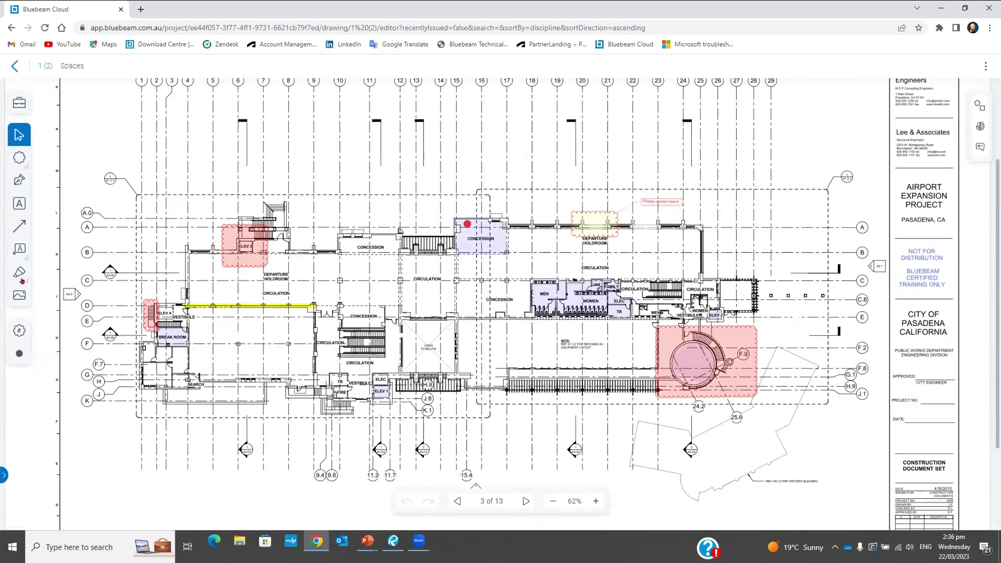
{"action": "left_click", "coordinate": [19, 354]}
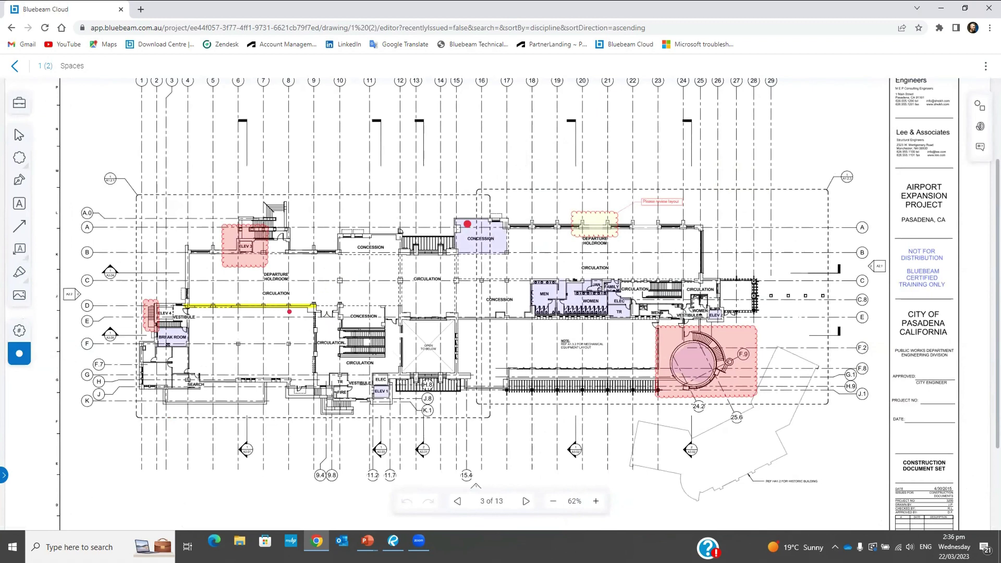
{"action": "scroll", "coordinate": [447, 371], "scroll_direction": "down", "scroll_amount": 1}
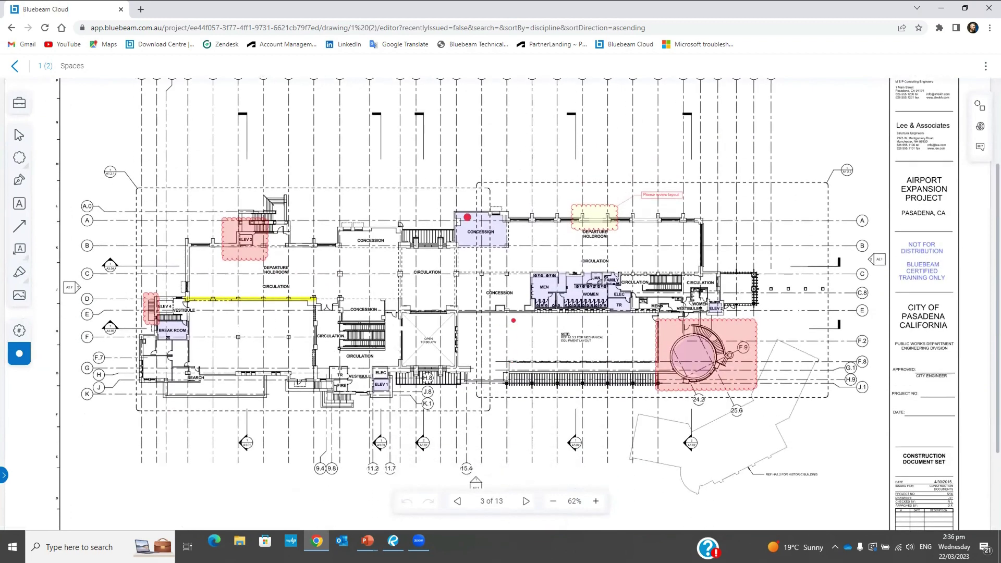
{"action": "left_click", "coordinate": [514, 324]}
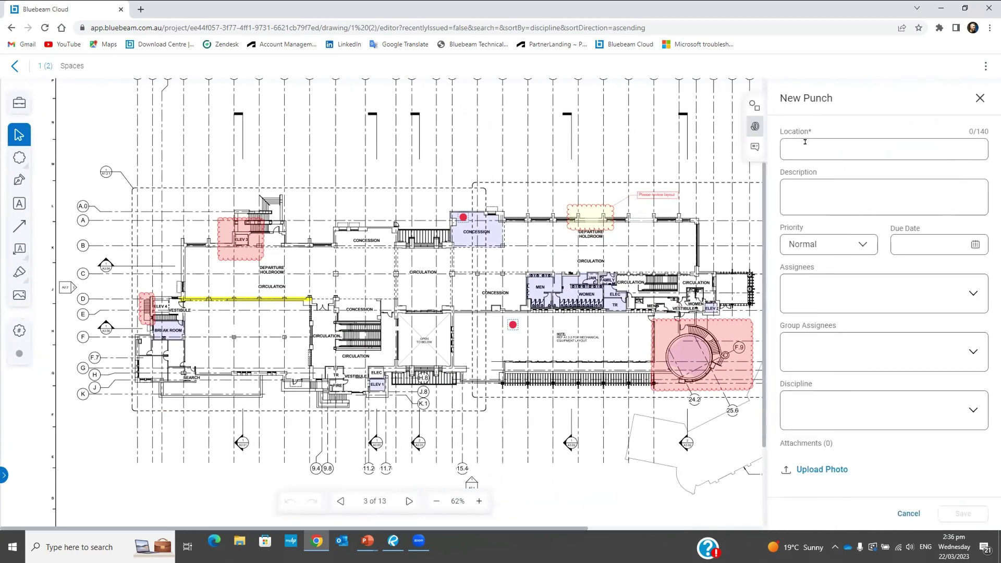
{"action": "left_click", "coordinate": [791, 139]}
{"action": "scroll", "coordinate": [568, 313], "scroll_direction": "up", "scroll_amount": 1}
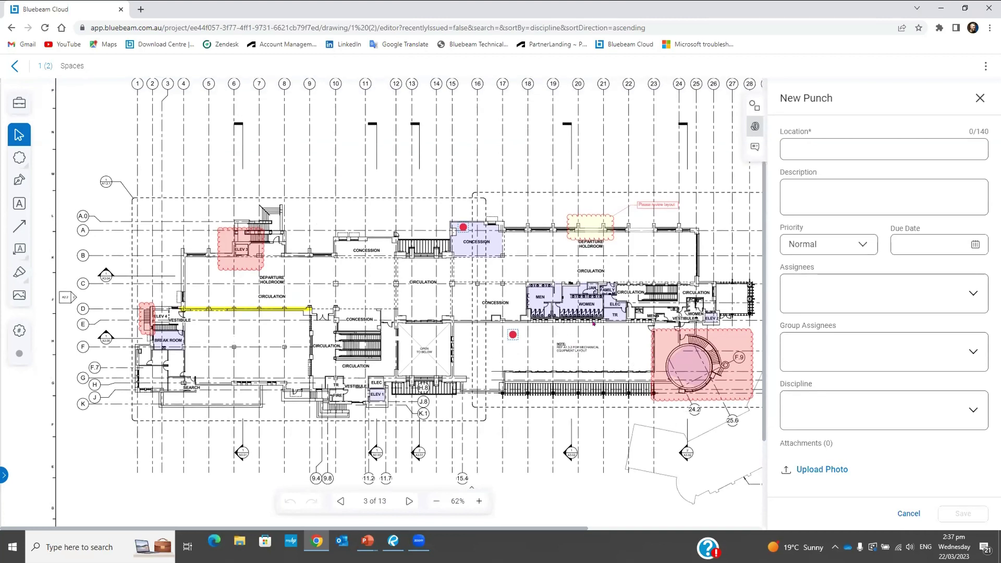
Discard the empty new punch form and cancel the Select RFI prompt
{"action": "left_click", "coordinate": [979, 99]}
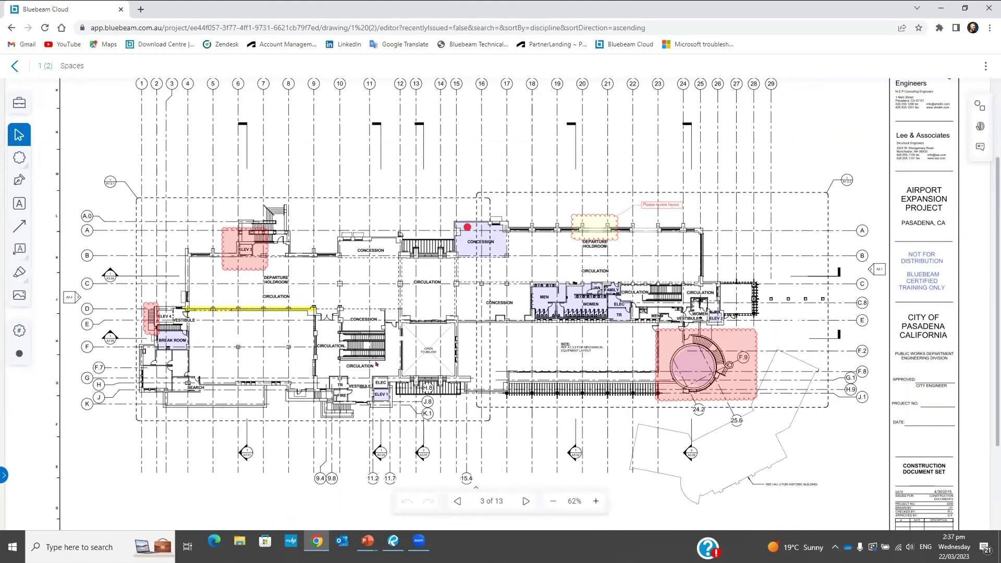
{"action": "scroll", "coordinate": [377, 363], "scroll_direction": "down", "scroll_amount": 1}
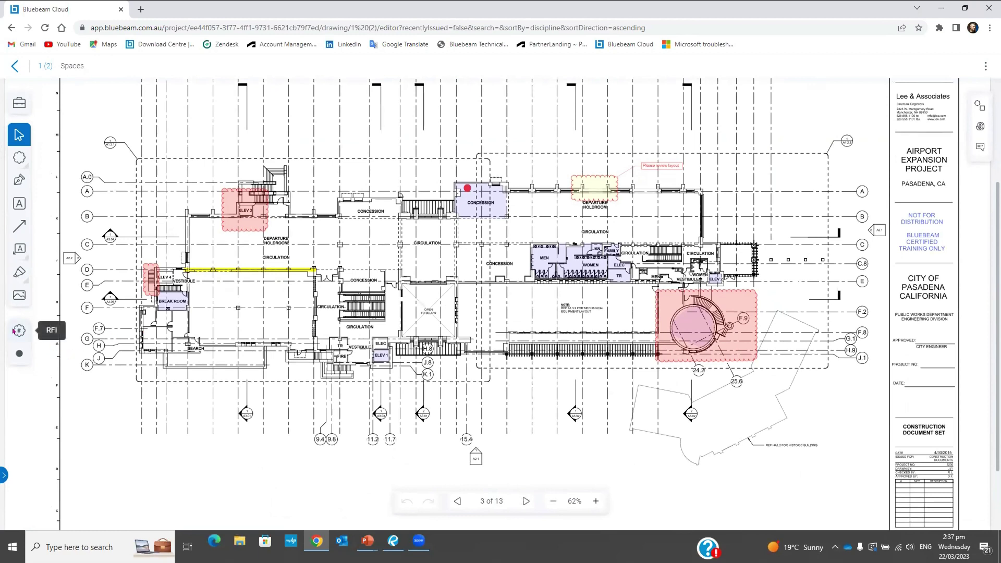
{"action": "left_click", "coordinate": [15, 331]}
{"action": "left_click", "coordinate": [620, 160]}
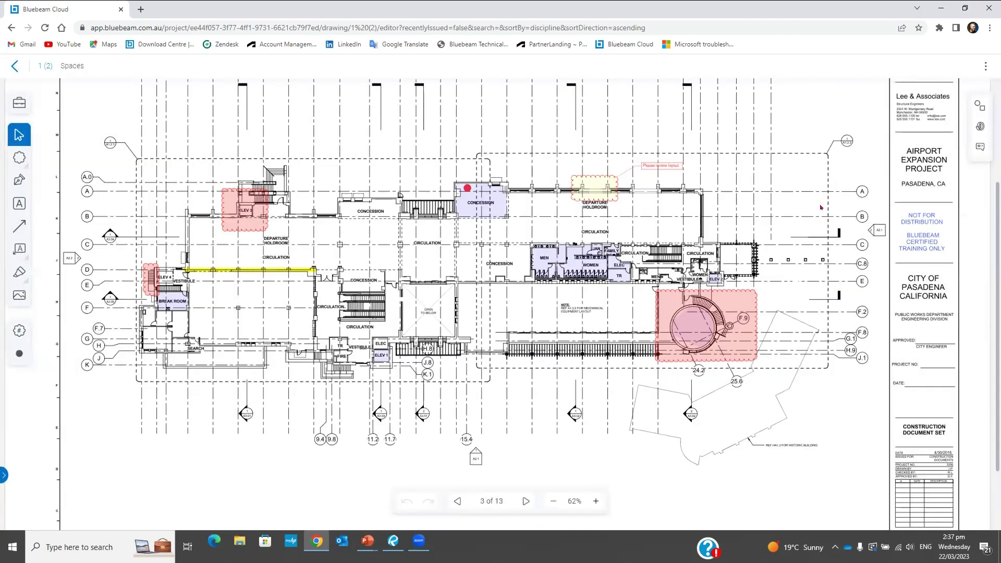
Confirm the RFIs panel lists none posted, then exit to the drawings list
{"action": "left_click", "coordinate": [980, 147]}
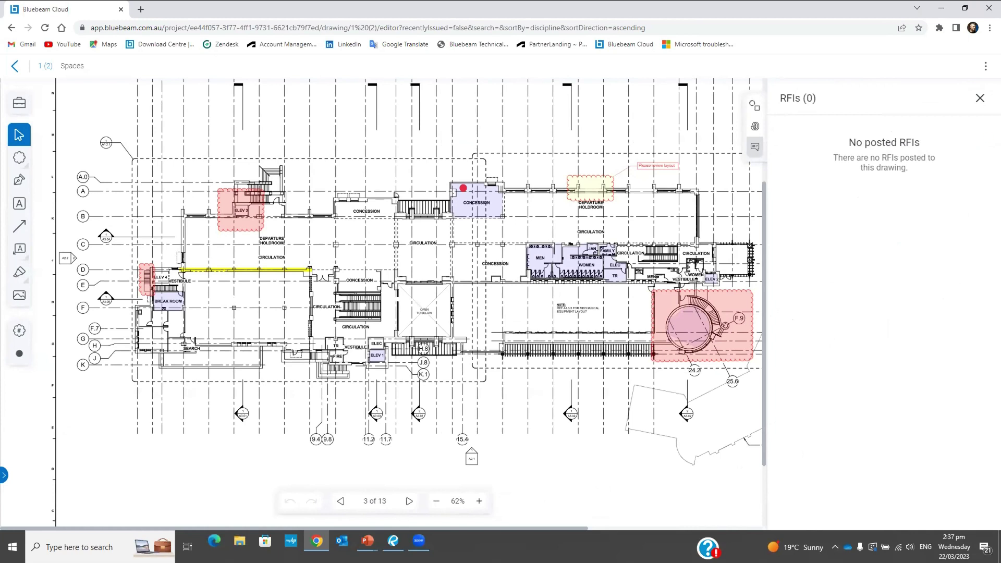
{"action": "left_click", "coordinate": [979, 98]}
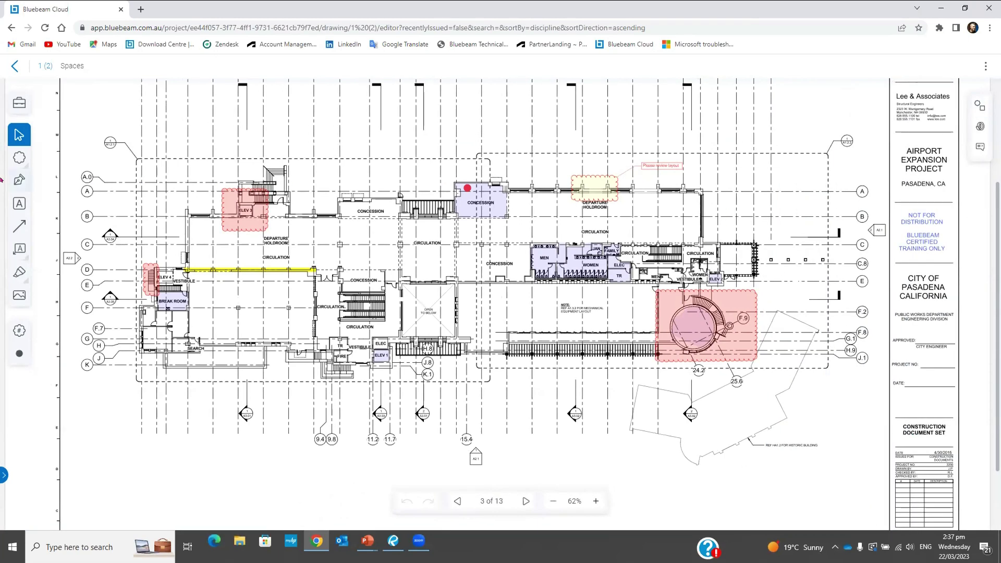
{"action": "left_click", "coordinate": [14, 66]}
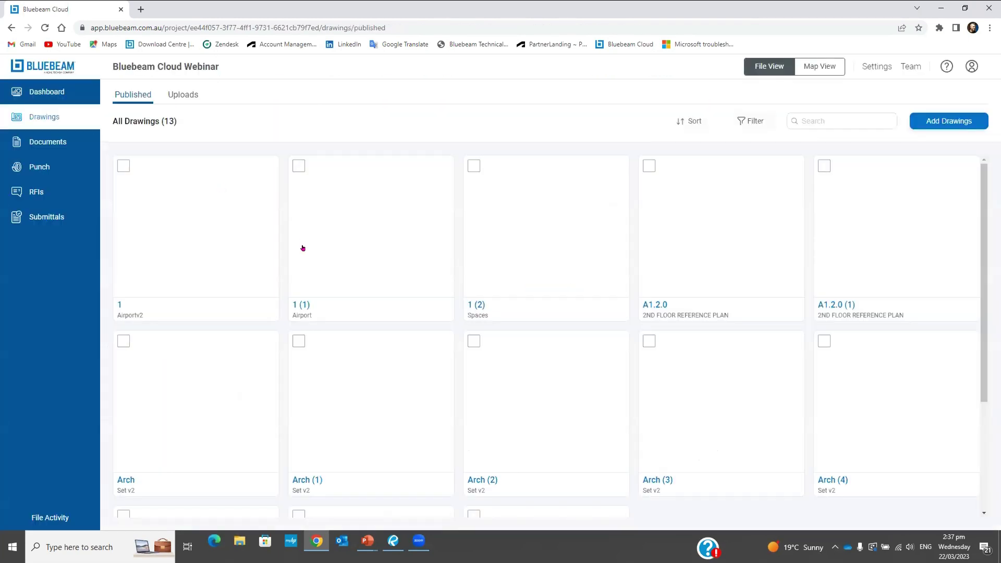
Go to the project's RFIs and start a new RFI form, scrolling through its fields
{"action": "left_click", "coordinate": [36, 192]}
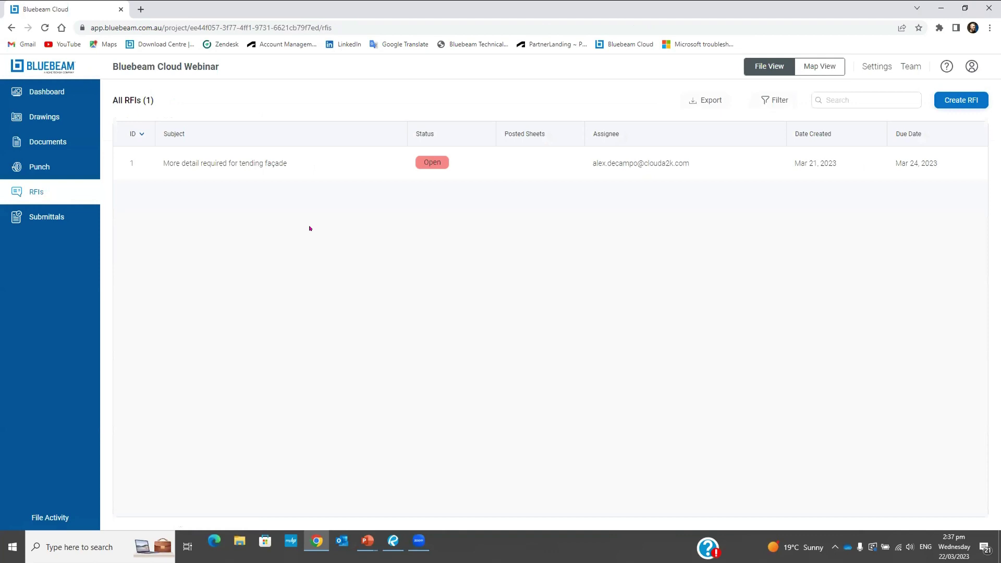
{"action": "left_click", "coordinate": [961, 102]}
{"action": "left_click", "coordinate": [962, 101]}
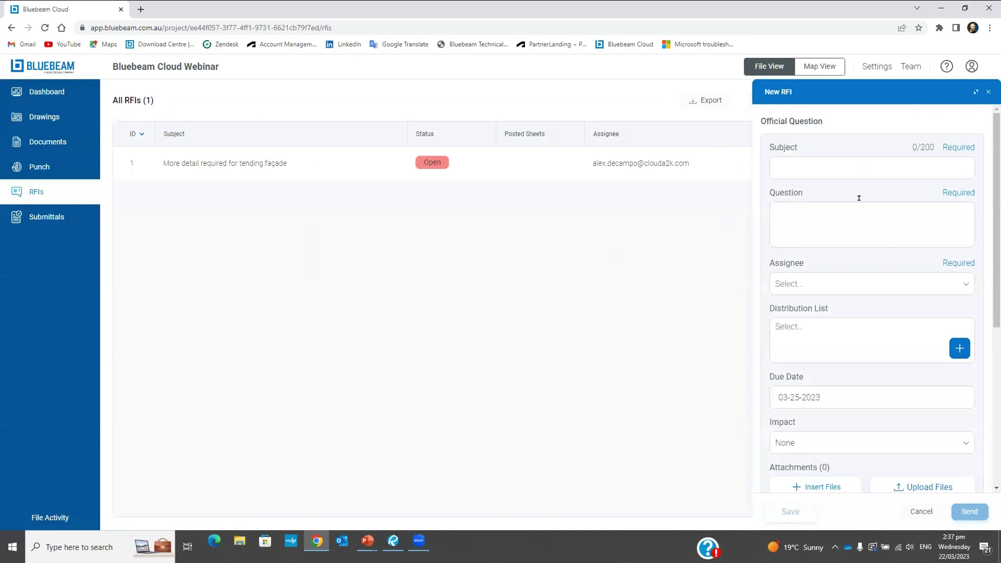
{"action": "scroll", "coordinate": [980, 156], "scroll_direction": "down", "scroll_amount": 5}
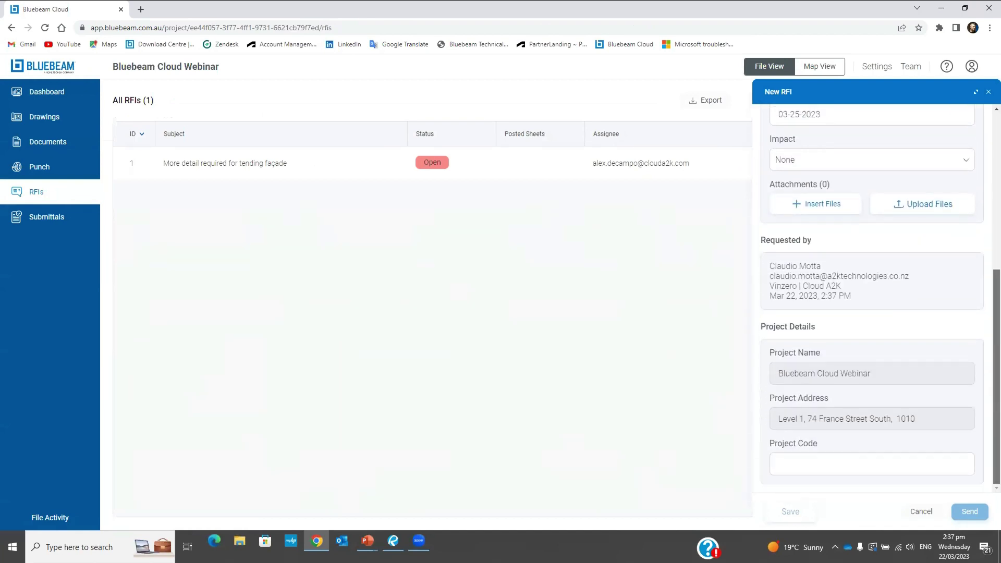
{"action": "scroll", "coordinate": [871, 300], "scroll_direction": "up", "scroll_amount": 5}
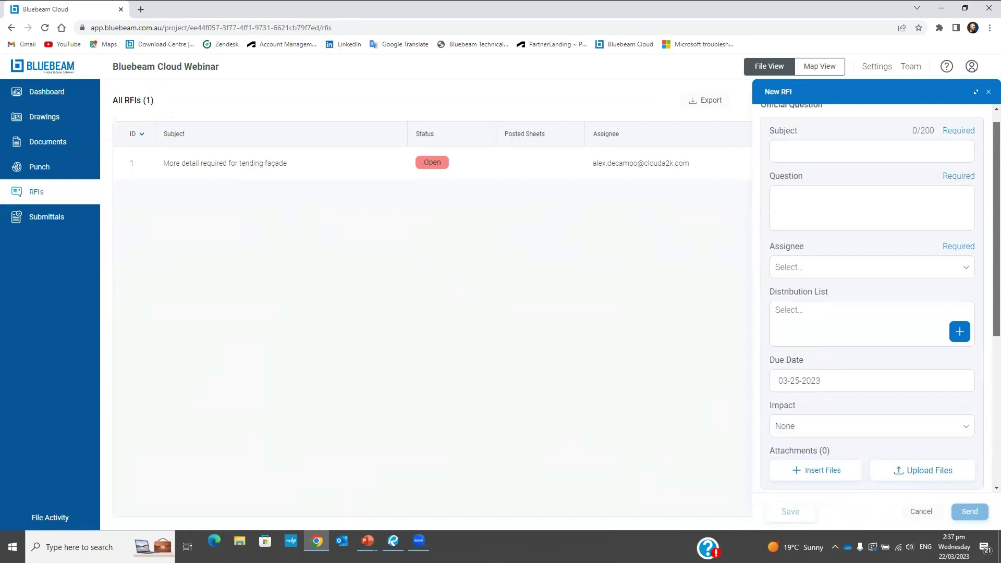
{"action": "scroll", "coordinate": [767, 157], "scroll_direction": "down", "scroll_amount": 5}
{"action": "scroll", "coordinate": [767, 157], "scroll_direction": "up", "scroll_amount": 5}
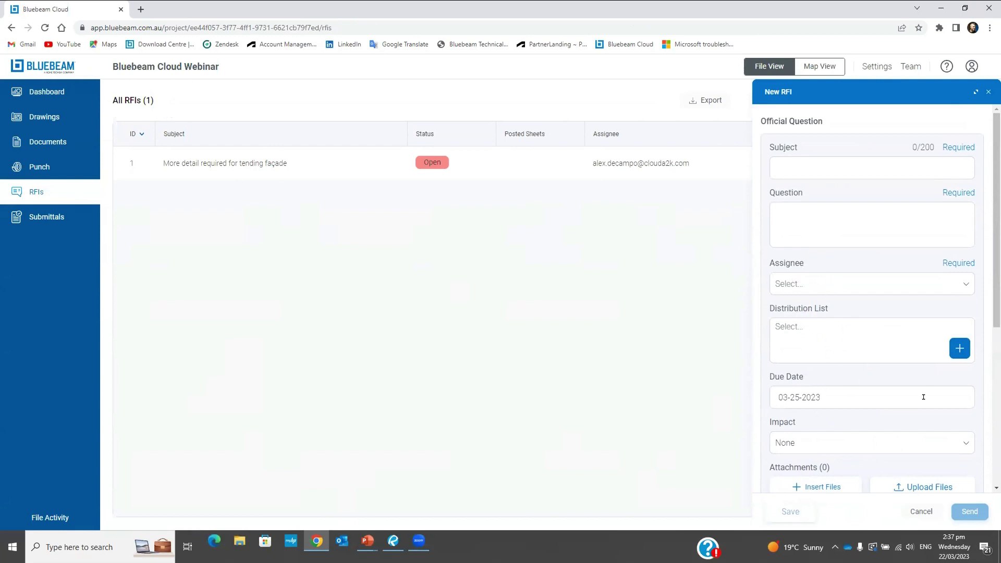
Check the Impact options, leave it at None, and close the form unsaved
{"action": "scroll", "coordinate": [963, 356], "scroll_direction": "down", "scroll_amount": 2}
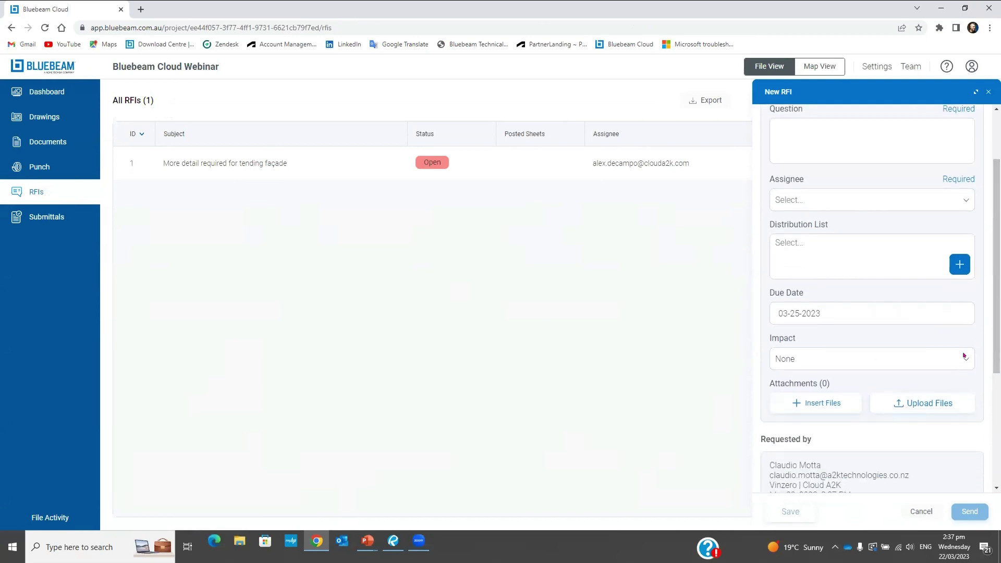
{"action": "left_click", "coordinate": [963, 356]}
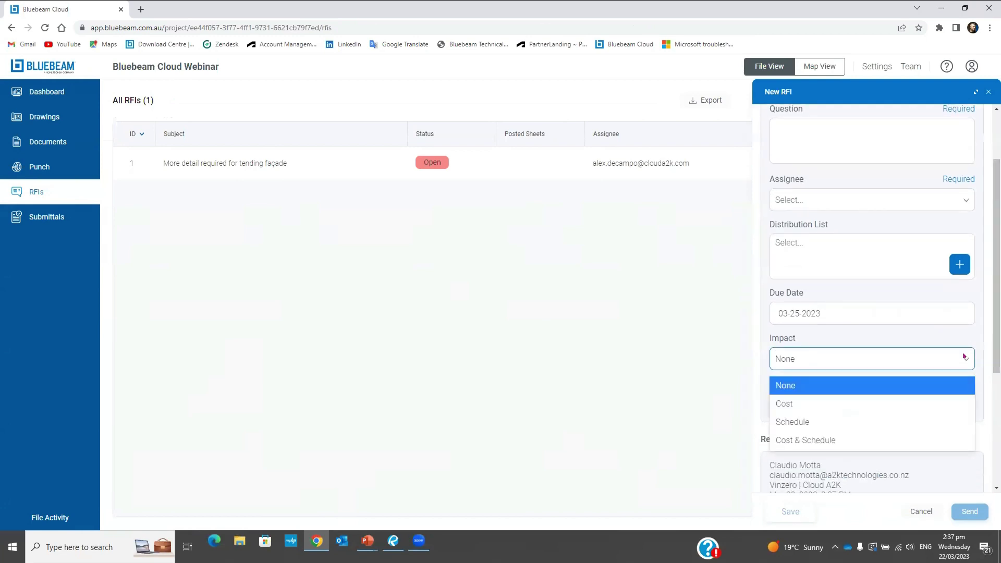
{"action": "left_click", "coordinate": [771, 345]}
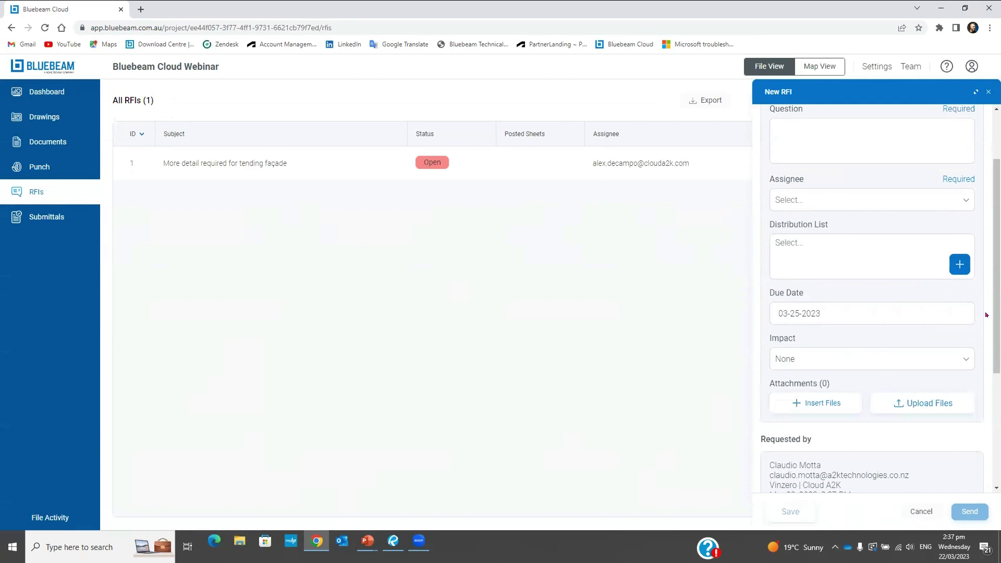
{"action": "scroll", "coordinate": [986, 314], "scroll_direction": "down", "scroll_amount": 3}
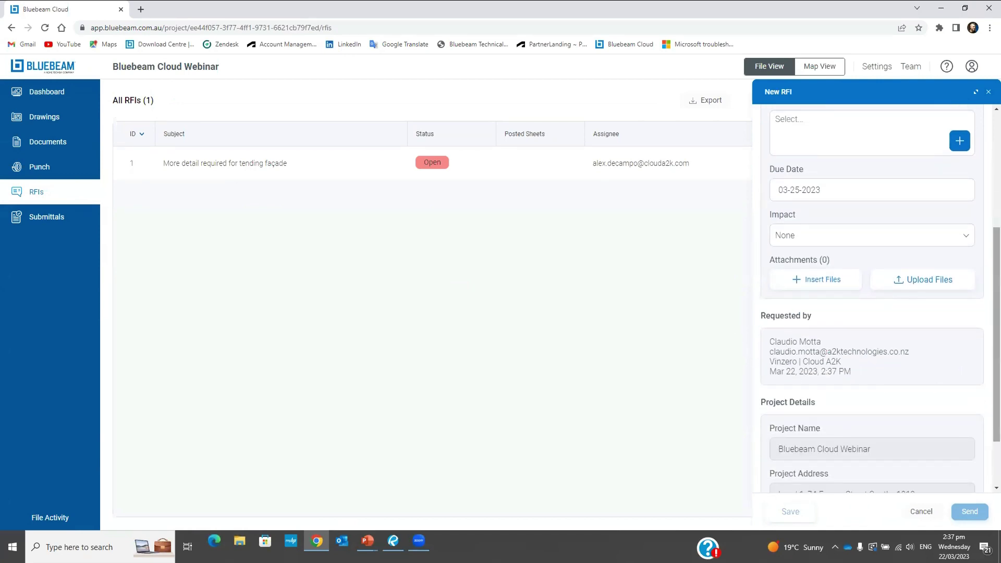
{"action": "scroll", "coordinate": [786, 349], "scroll_direction": "down", "scroll_amount": 2}
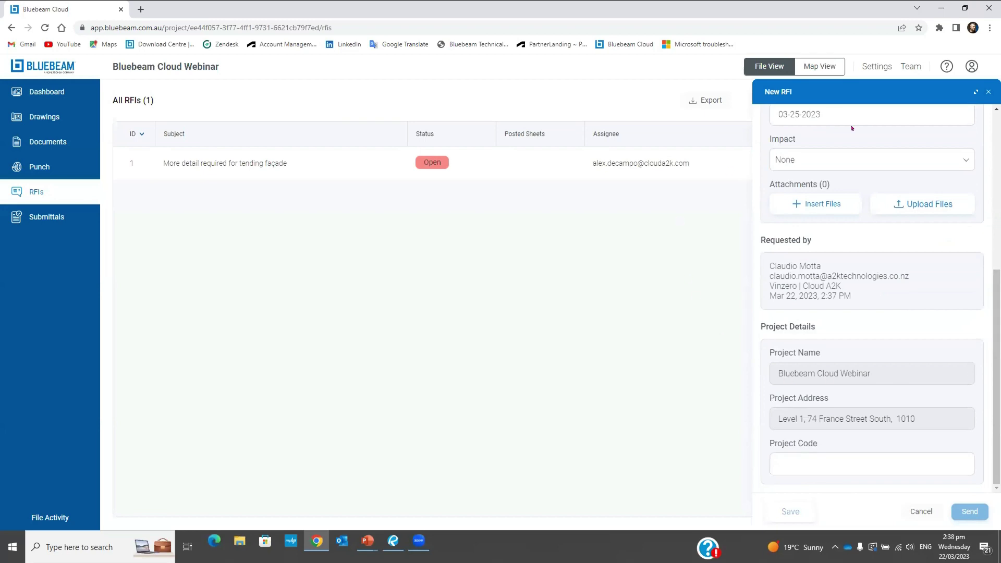
{"action": "left_click", "coordinate": [988, 92]}
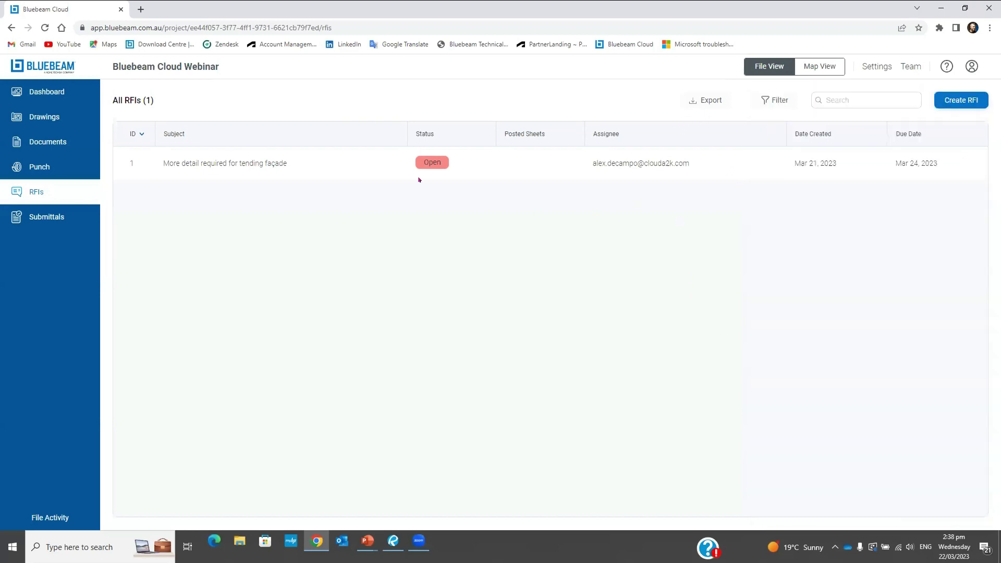
Open RFI 1 about the tending façade and read its Discussion, then its Overview
{"action": "left_click", "coordinate": [284, 163]}
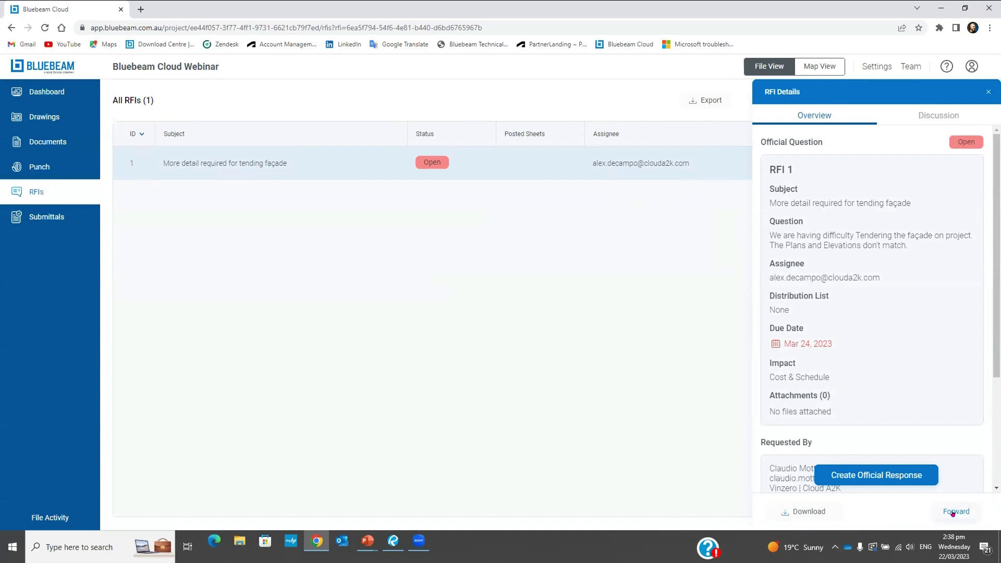
{"action": "left_click", "coordinate": [953, 514]}
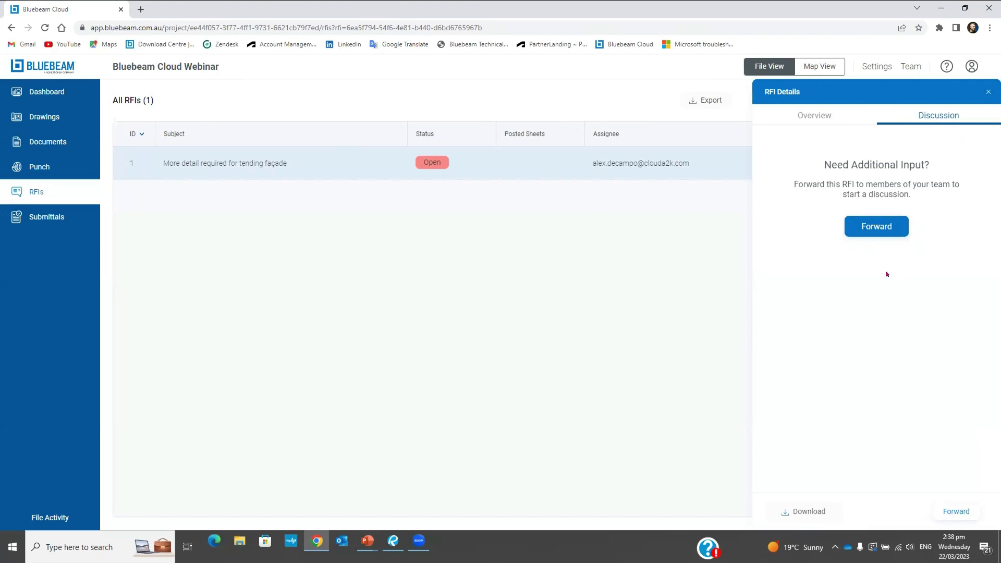
{"action": "double_click", "coordinate": [838, 404]}
{"action": "left_click", "coordinate": [806, 114]}
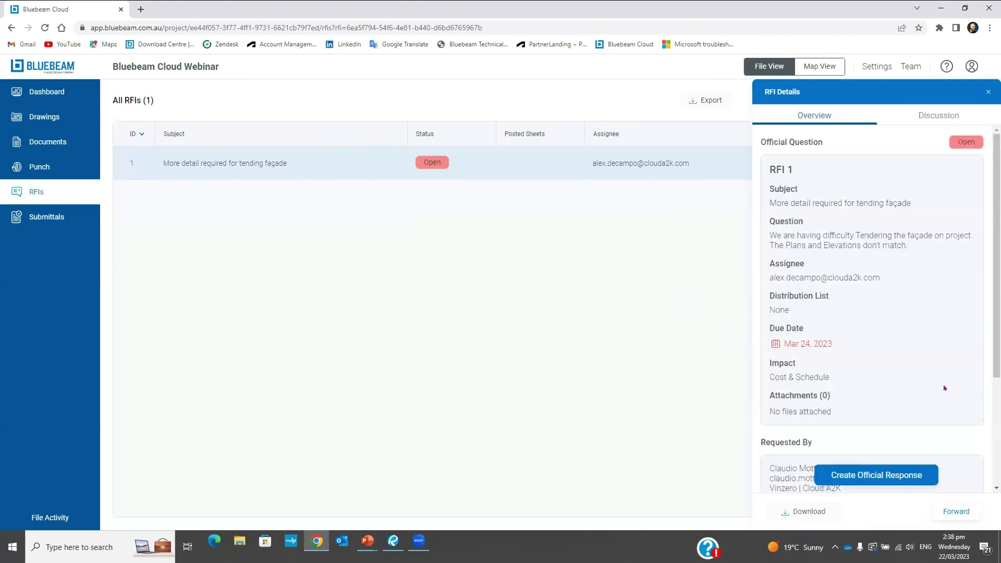
Send RFI 1 the official response 'It's for review' with RFI-23.pdf attached
{"action": "left_click", "coordinate": [879, 476]}
{"action": "left_click", "coordinate": [805, 191]}
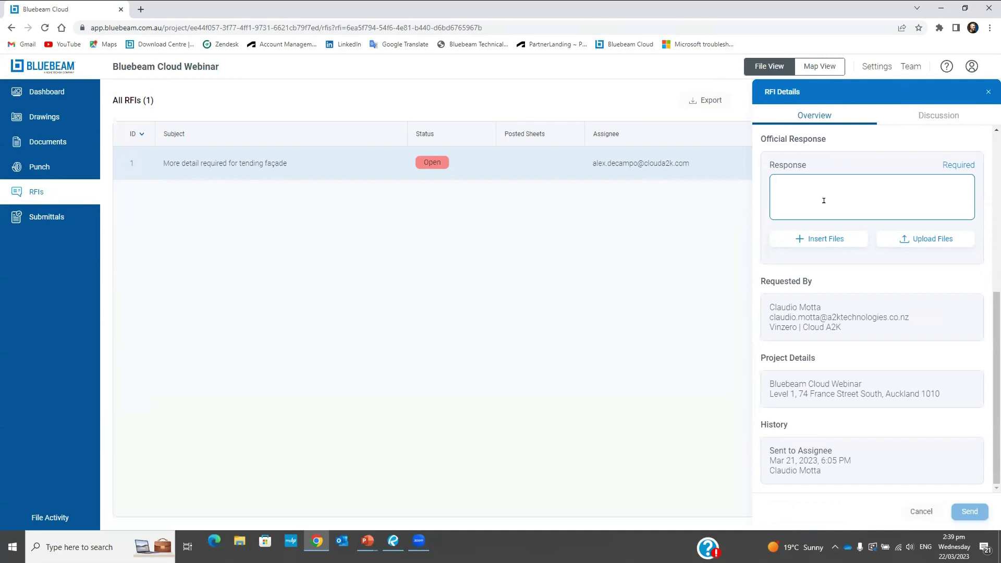
{"action": "type", "text": "It's for"}
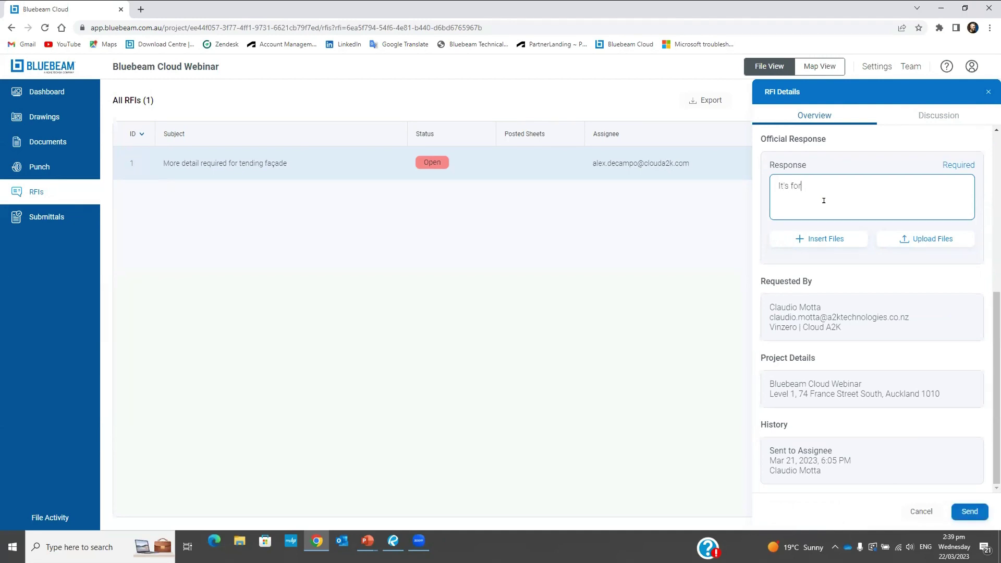
{"action": "type", "text": " review"}
{"action": "left_click", "coordinate": [907, 238]}
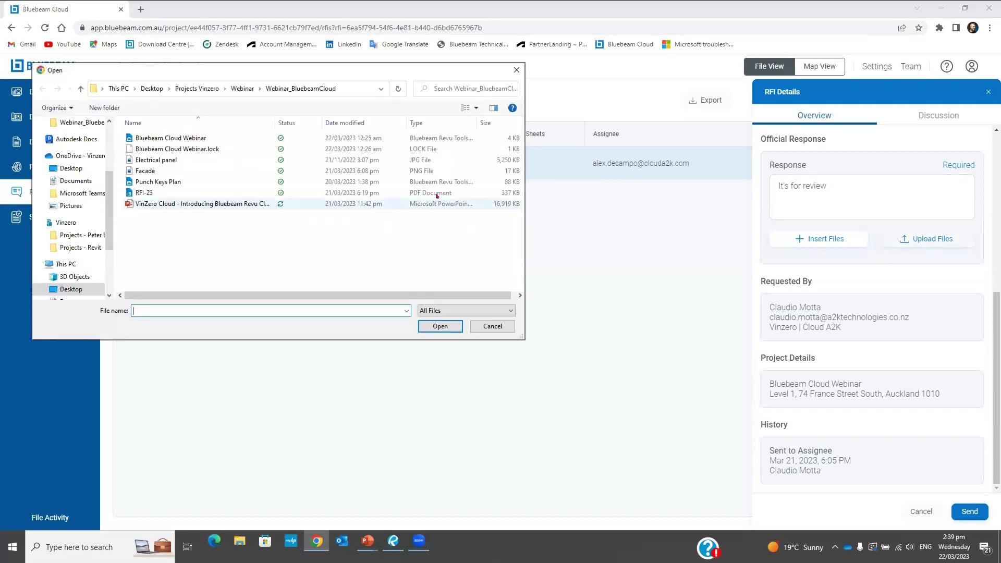
{"action": "double_click", "coordinate": [157, 193]}
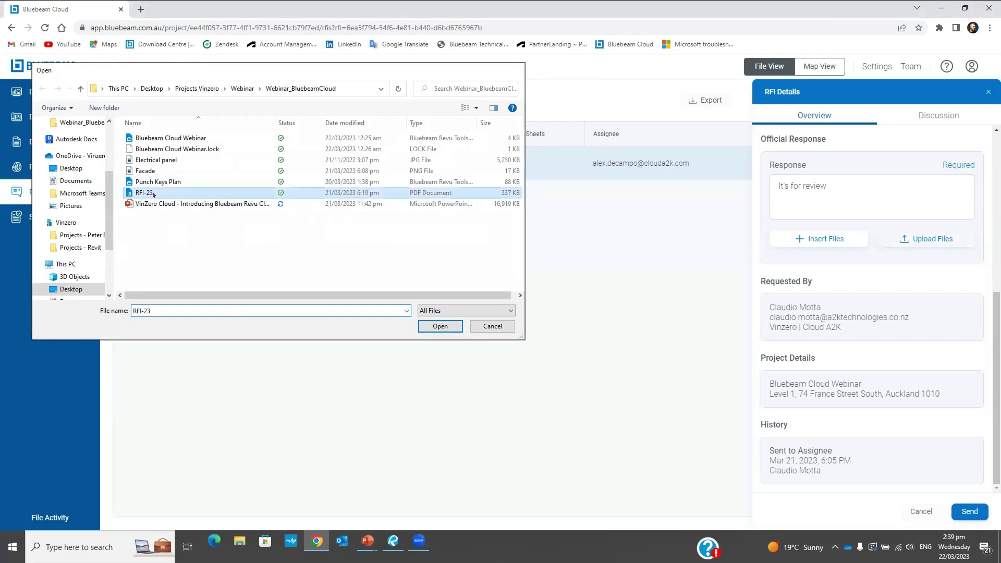
{"action": "scroll", "coordinate": [989, 337], "scroll_direction": "down", "scroll_amount": 2}
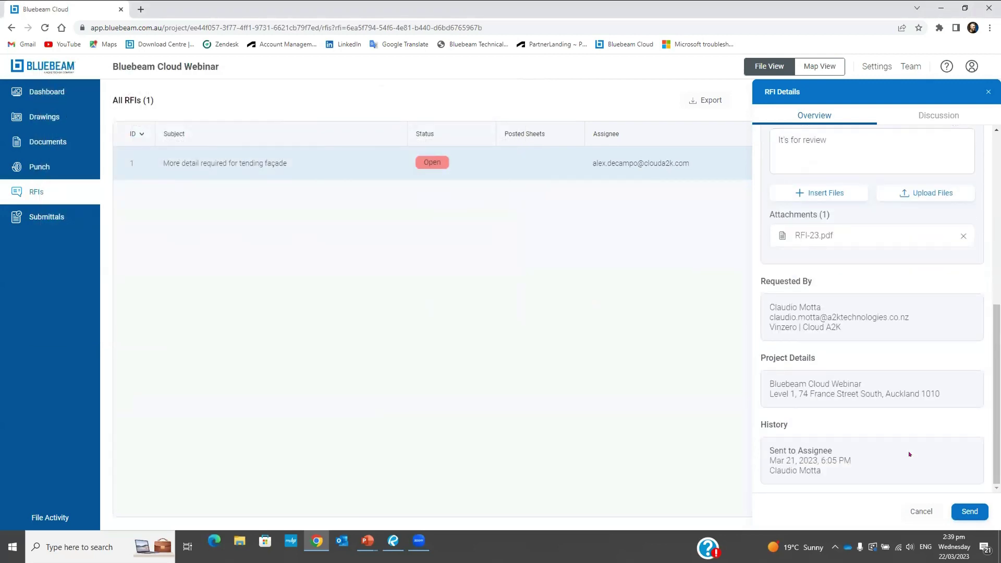
{"action": "left_click", "coordinate": [963, 513]}
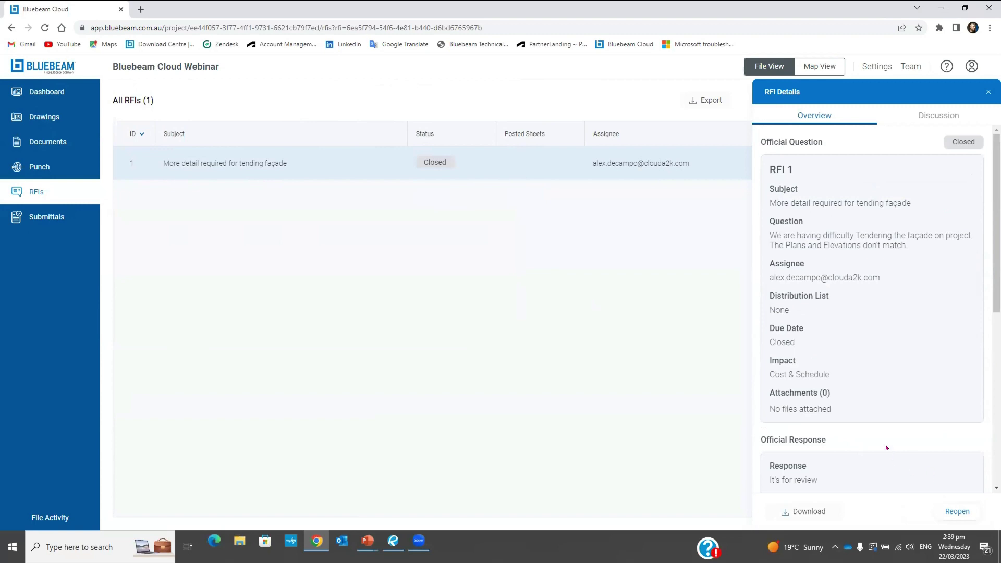
{"action": "left_click", "coordinate": [988, 92]}
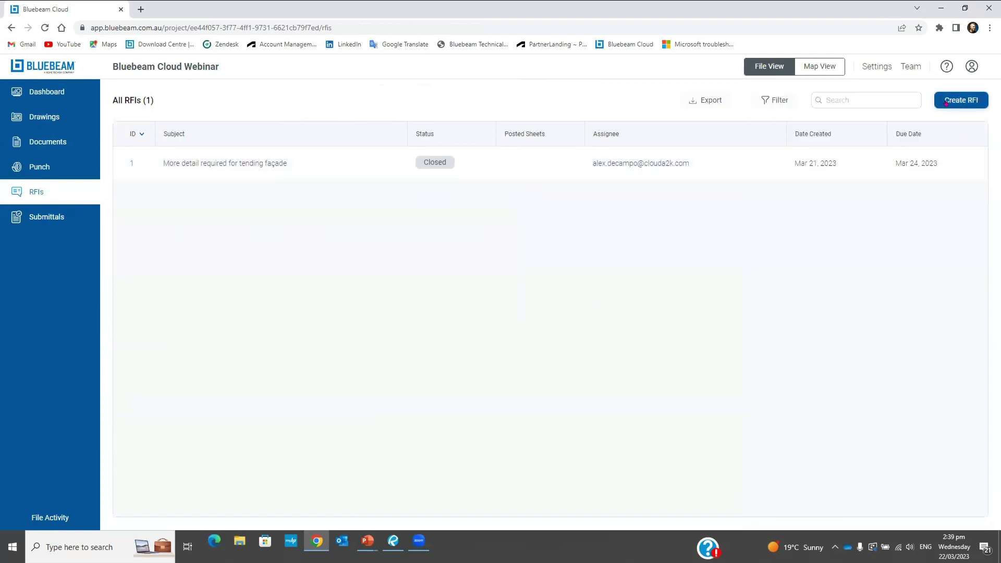
Open the 1 (2) Spaces drawing, confirm its RFIs panel is empty, and exit
{"action": "left_click", "coordinate": [30, 117]}
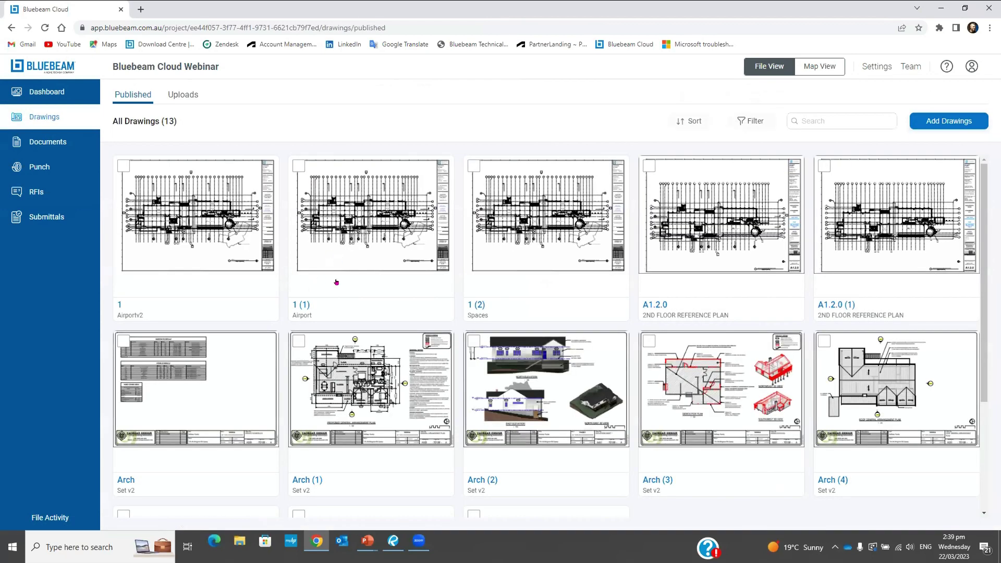
{"action": "left_click", "coordinate": [557, 240]}
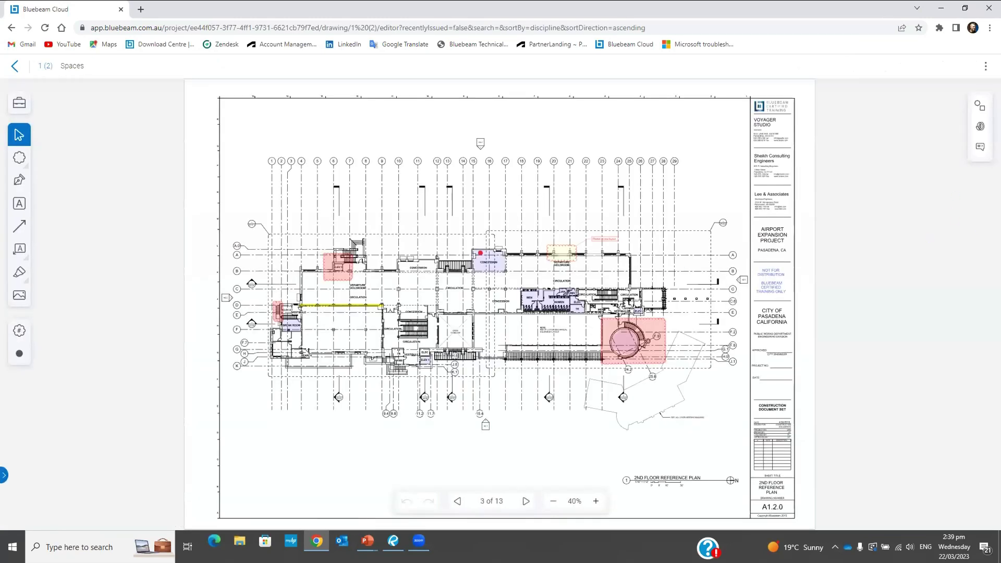
{"action": "left_click", "coordinate": [980, 146]}
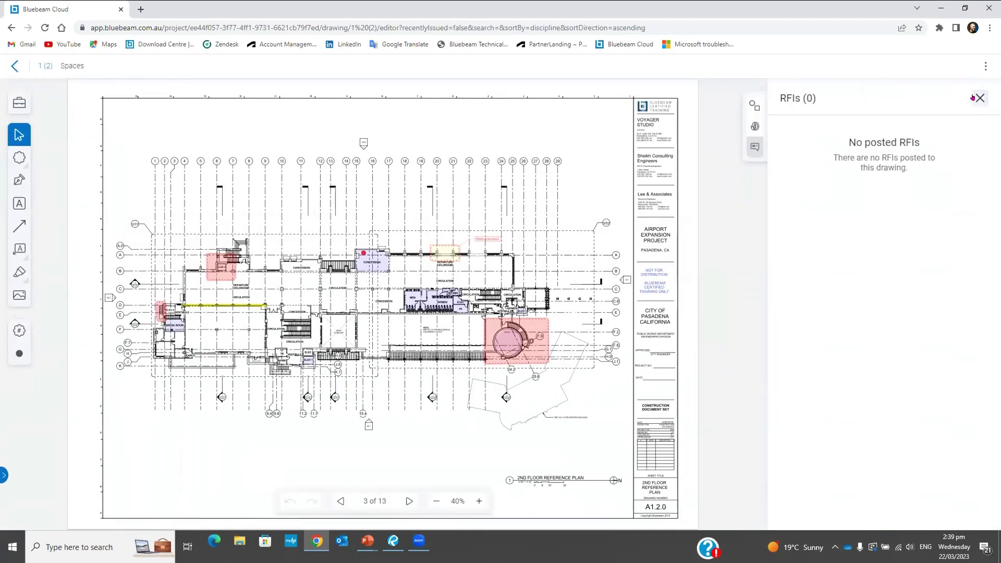
{"action": "left_click", "coordinate": [973, 98]}
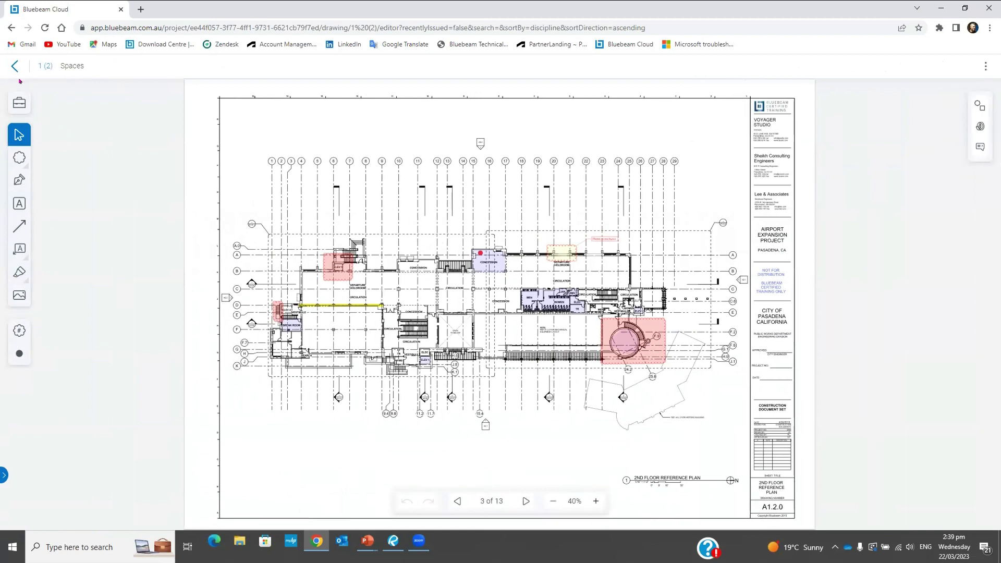
{"action": "left_click", "coordinate": [14, 65]}
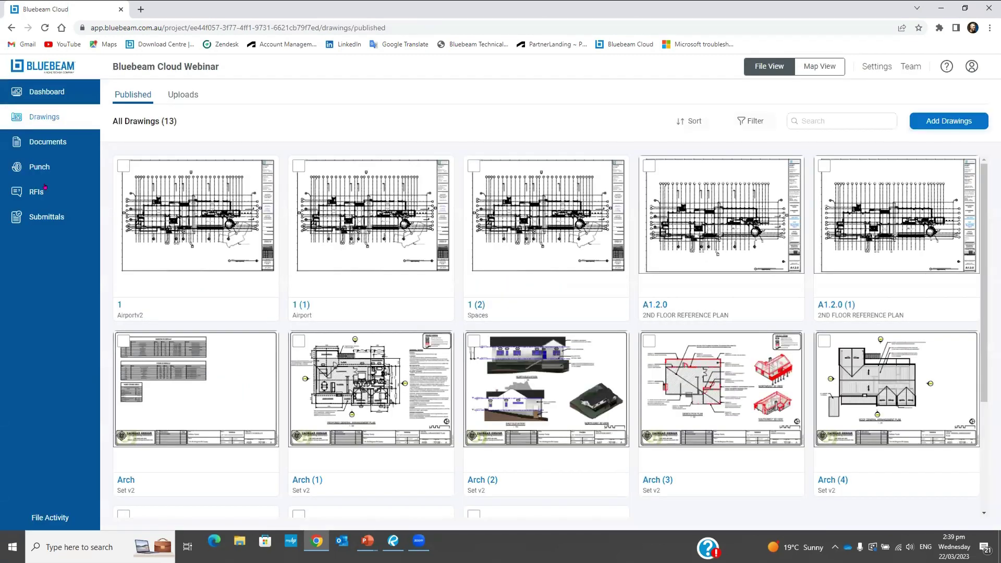
{"action": "left_click", "coordinate": [46, 189]}
Reopen the closed RFI 1, which saves a draft RFI 1.1
{"action": "left_click", "coordinate": [449, 163]}
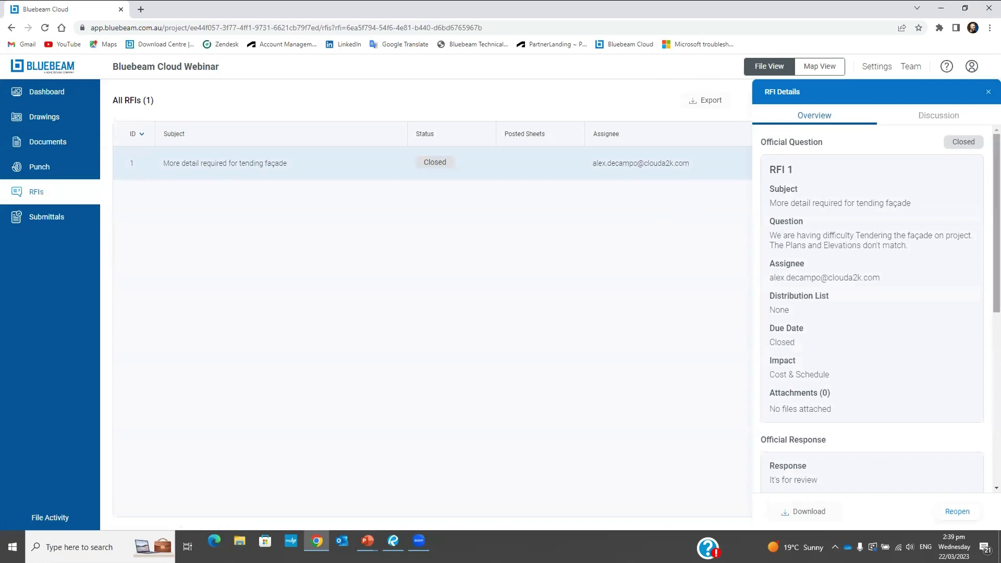
{"action": "left_click", "coordinate": [953, 514]}
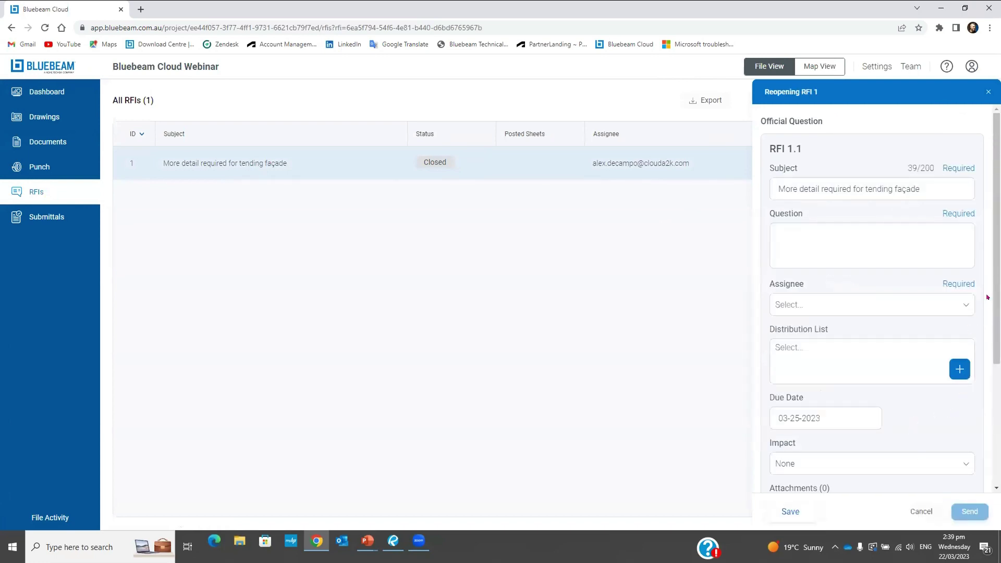
{"action": "scroll", "coordinate": [870, 456], "scroll_direction": "down", "scroll_amount": 4}
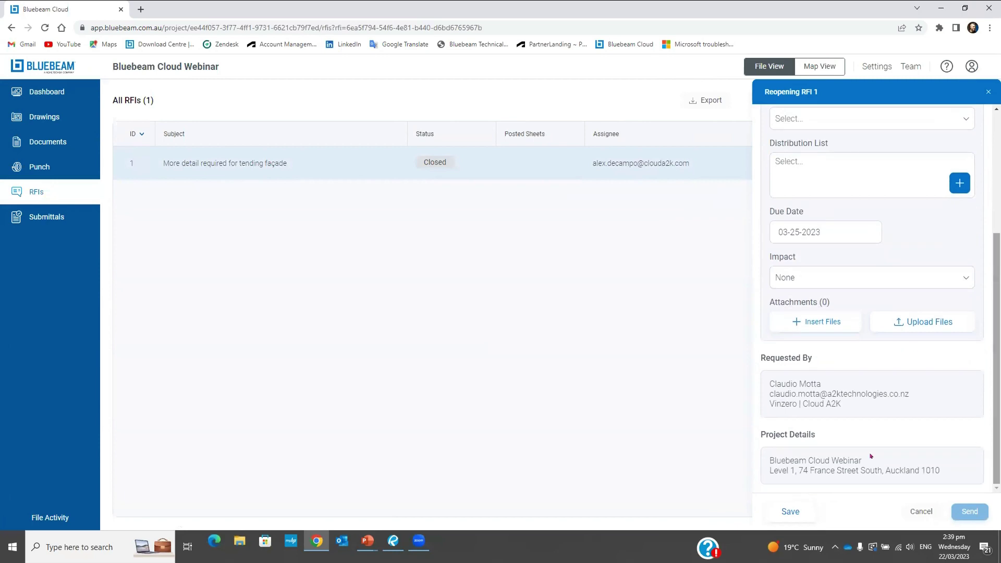
{"action": "left_click", "coordinate": [788, 511]}
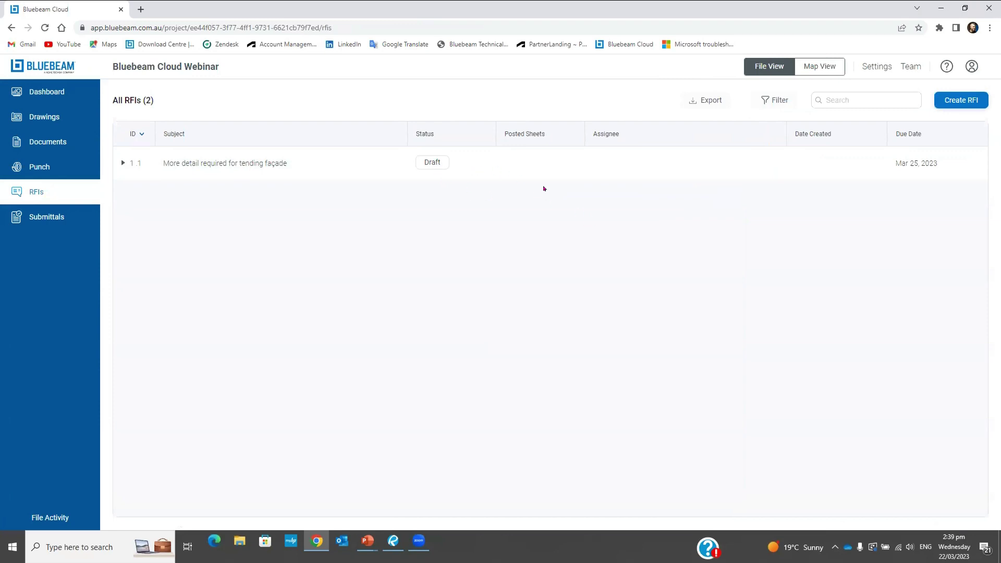
Permanently delete the draft RFI 1.1, leaving only the closed RFI 1
{"action": "left_click", "coordinate": [426, 163]}
{"action": "scroll", "coordinate": [878, 469], "scroll_direction": "down", "scroll_amount": 4}
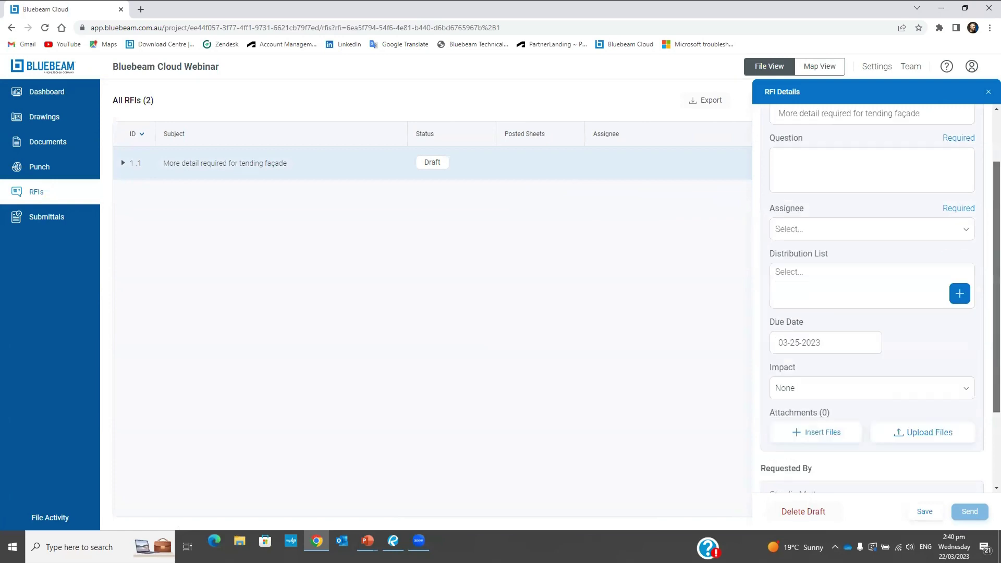
{"action": "left_click", "coordinate": [927, 512]}
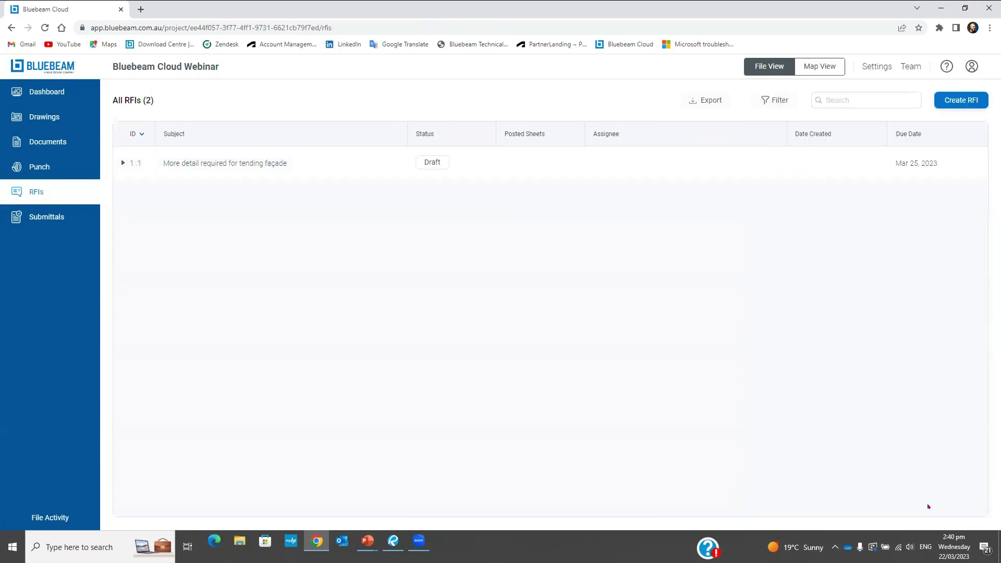
{"action": "left_click", "coordinate": [438, 165]}
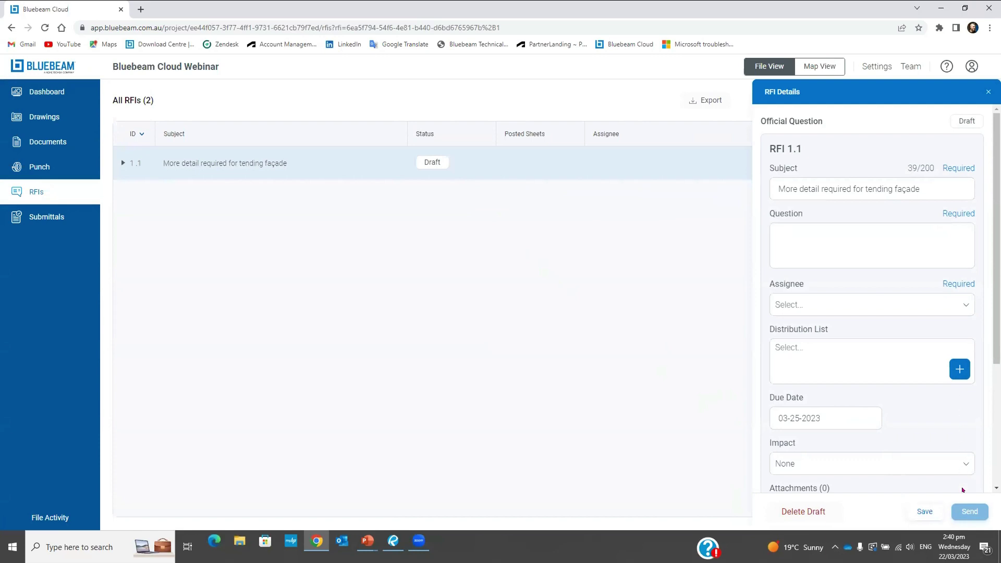
{"action": "left_click", "coordinate": [830, 508]}
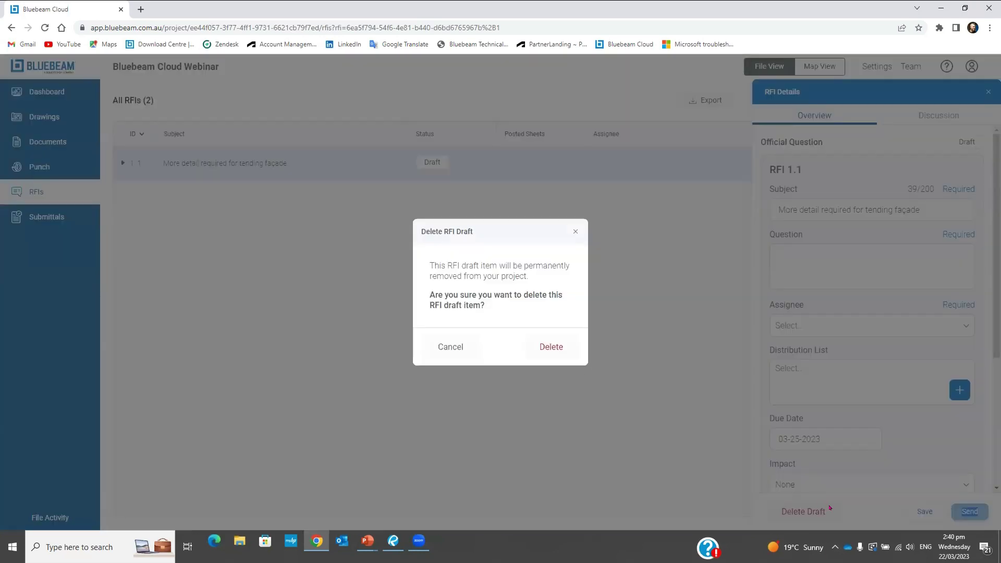
{"action": "left_click", "coordinate": [547, 346]}
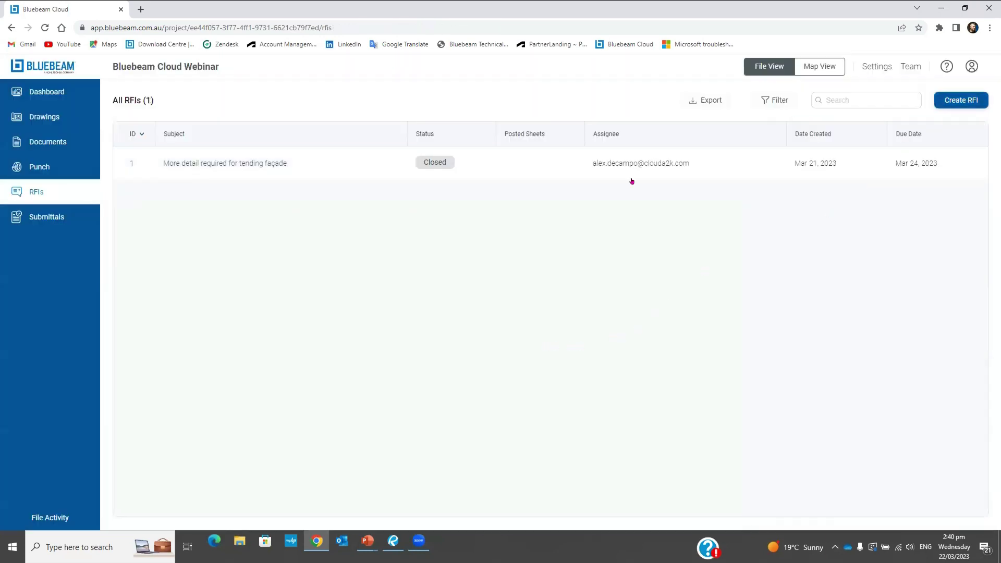
{"action": "left_click", "coordinate": [330, 163]}
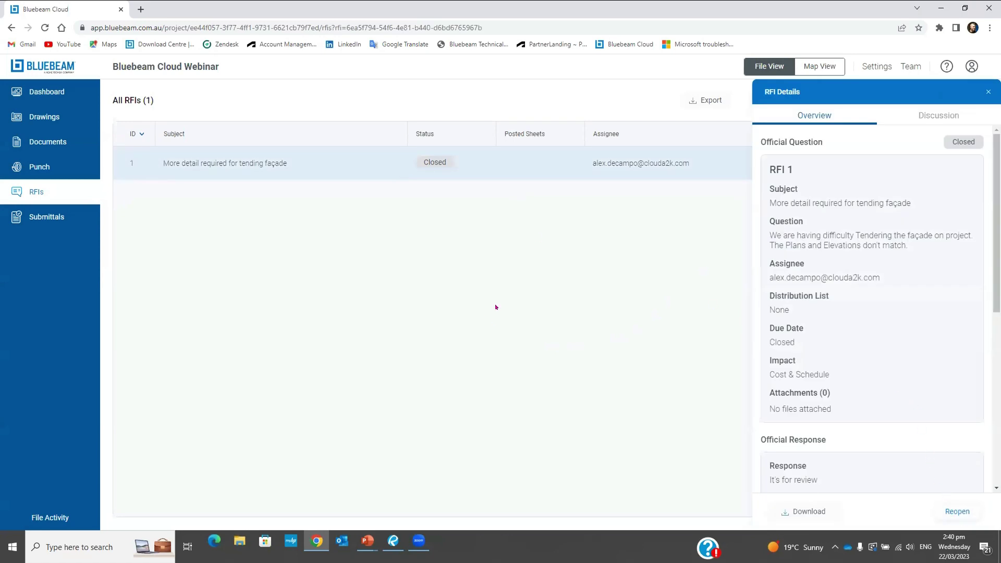
Review RFI 1's closed response and RFI-23.pdf attachment in its details panel
{"action": "left_click", "coordinate": [981, 91]}
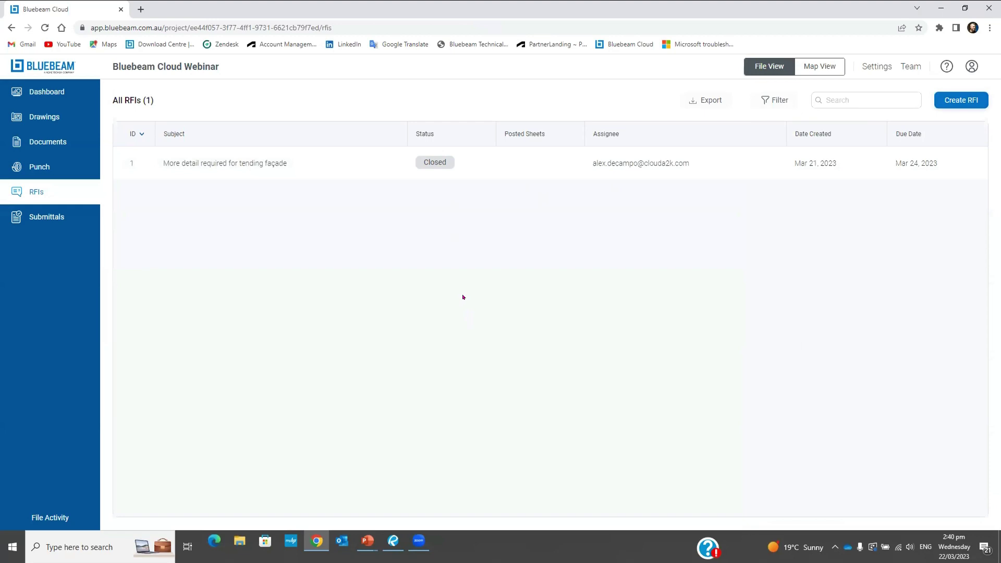
{"action": "left_click", "coordinate": [609, 164]}
{"action": "scroll", "coordinate": [976, 163], "scroll_direction": "down", "scroll_amount": 7}
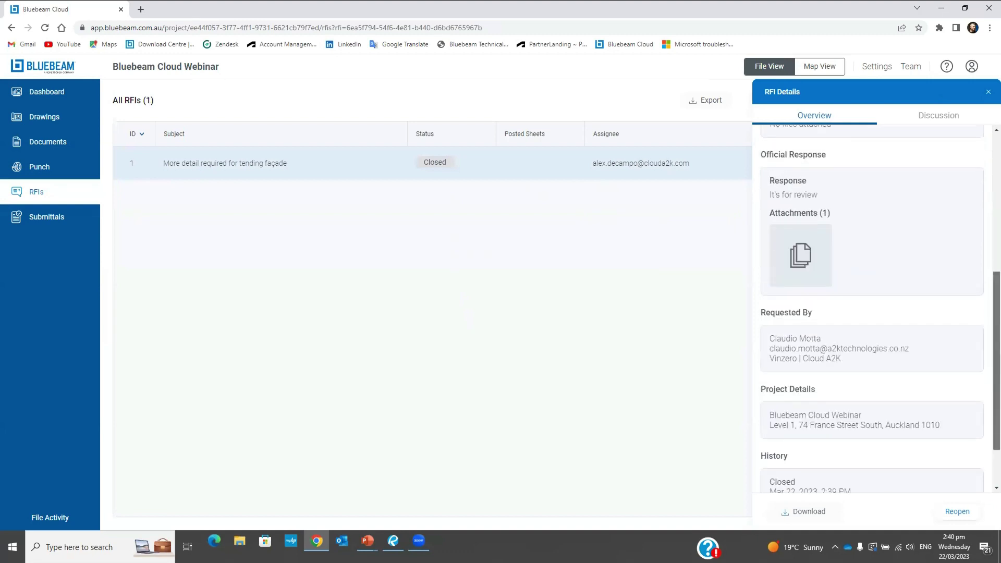
{"action": "scroll", "coordinate": [972, 121], "scroll_direction": "up", "scroll_amount": 10}
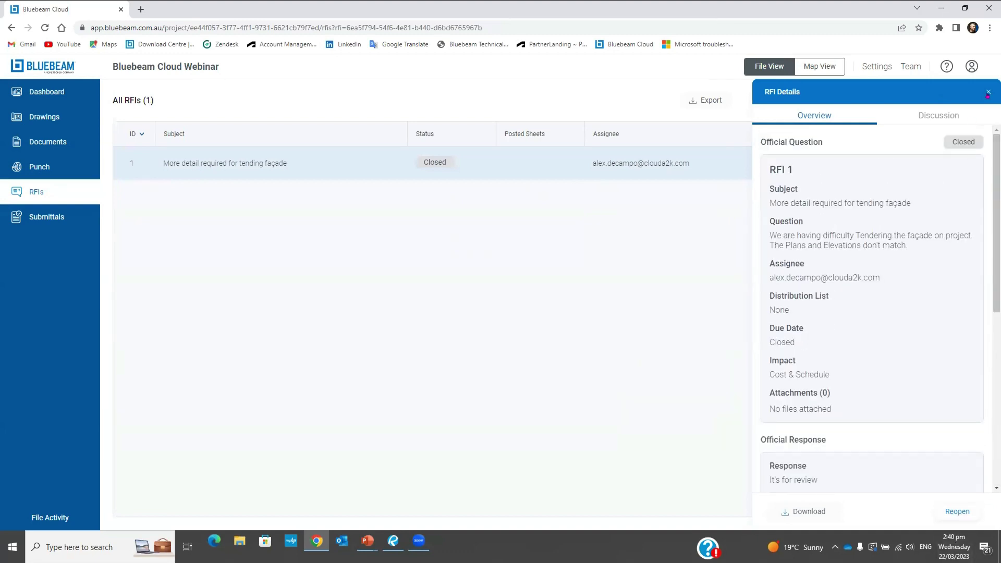
{"action": "left_click", "coordinate": [987, 92]}
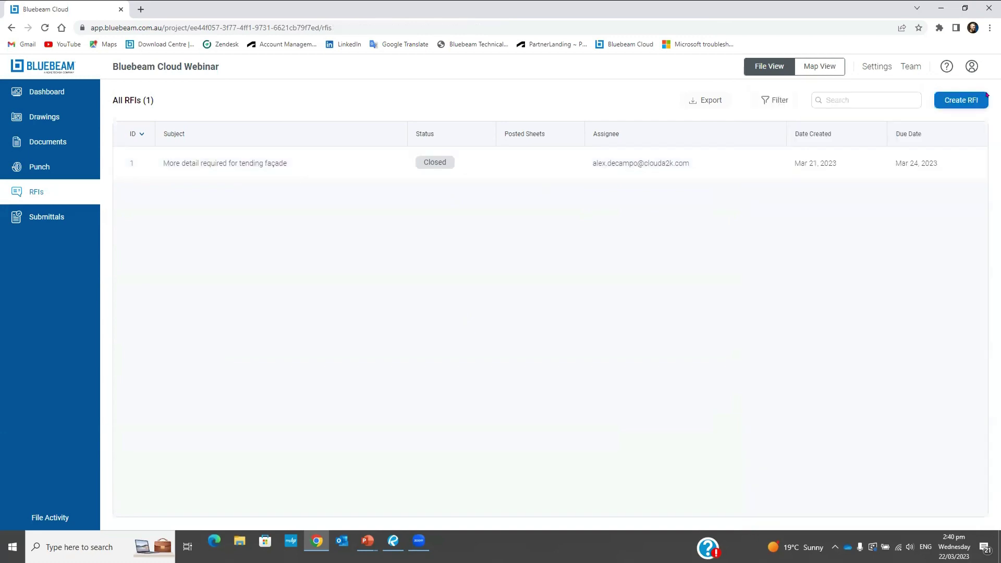
{"action": "left_click", "coordinate": [38, 117]}
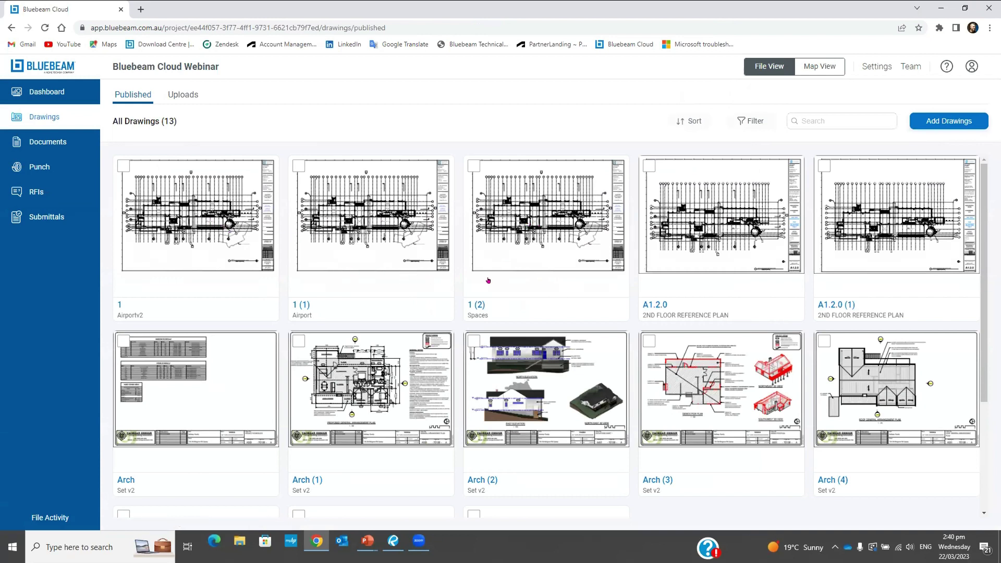
Open the 1 (2) Spaces floor plan and zoom to the ELEV 2 circulation area
{"action": "left_click", "coordinate": [526, 248]}
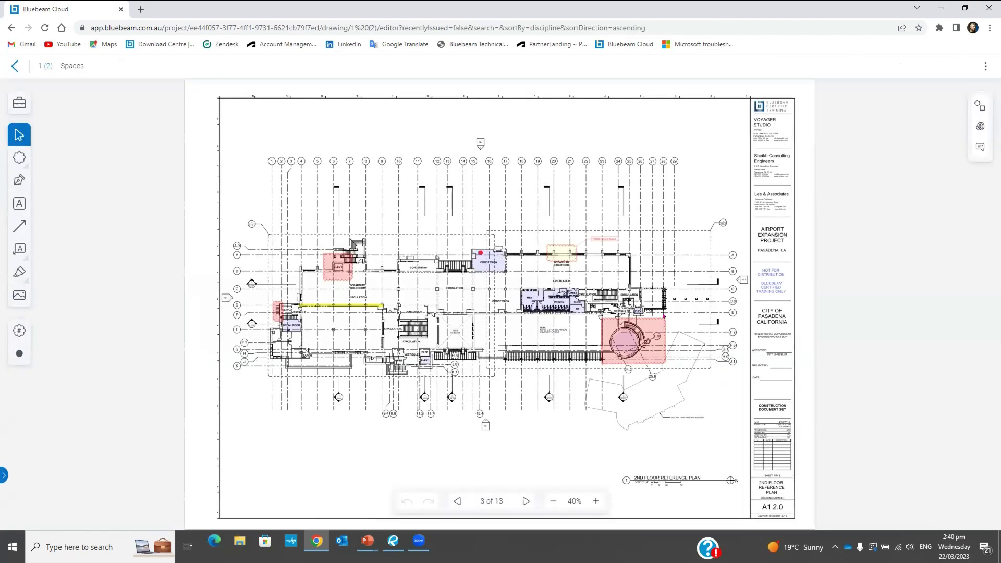
{"action": "scroll", "coordinate": [663, 316], "scroll_direction": "up", "scroll_amount": 2}
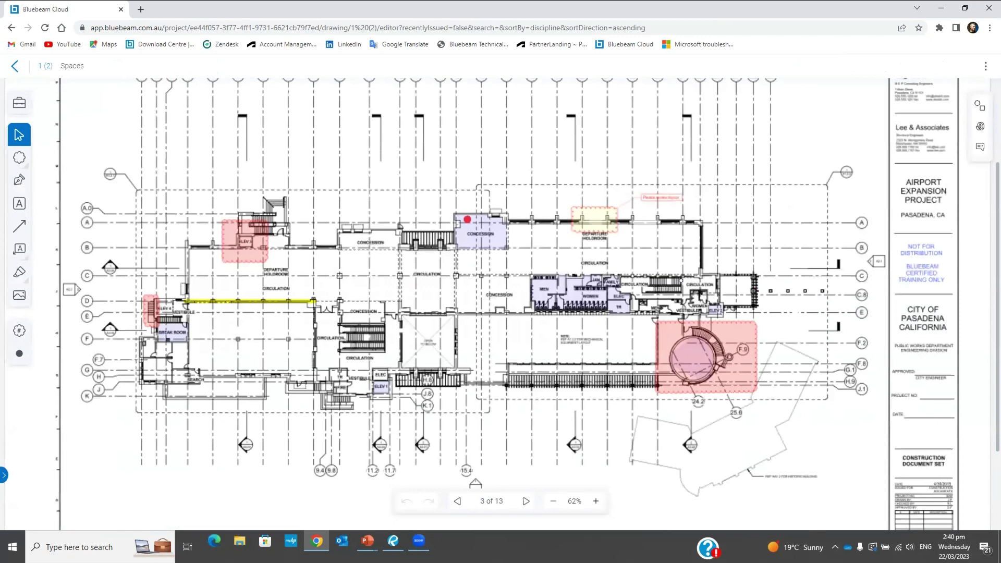
{"action": "scroll", "coordinate": [680, 280], "scroll_direction": "up", "scroll_amount": 3}
{"action": "left_click_drag", "start_coordinate": [389, 347], "coordinate": [294, 330]}
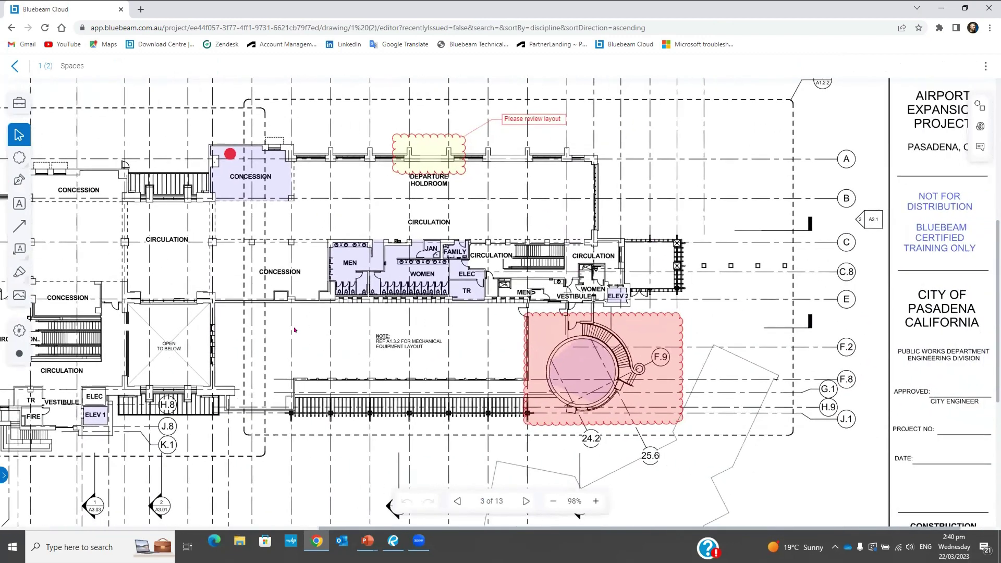
{"action": "scroll", "coordinate": [15, 332], "scroll_direction": "down", "scroll_amount": 2}
{"action": "scroll", "coordinate": [16, 332], "scroll_direction": "left", "scroll_amount": 1}
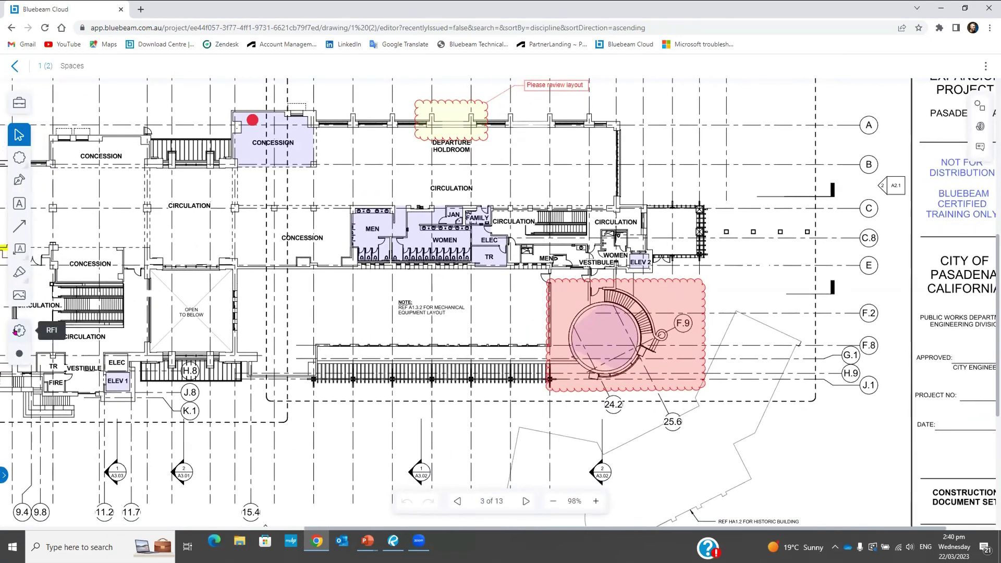
Post RFI 1 as a red cloud beside the ELEV 2 circulation area
{"action": "left_click", "coordinate": [17, 331]}
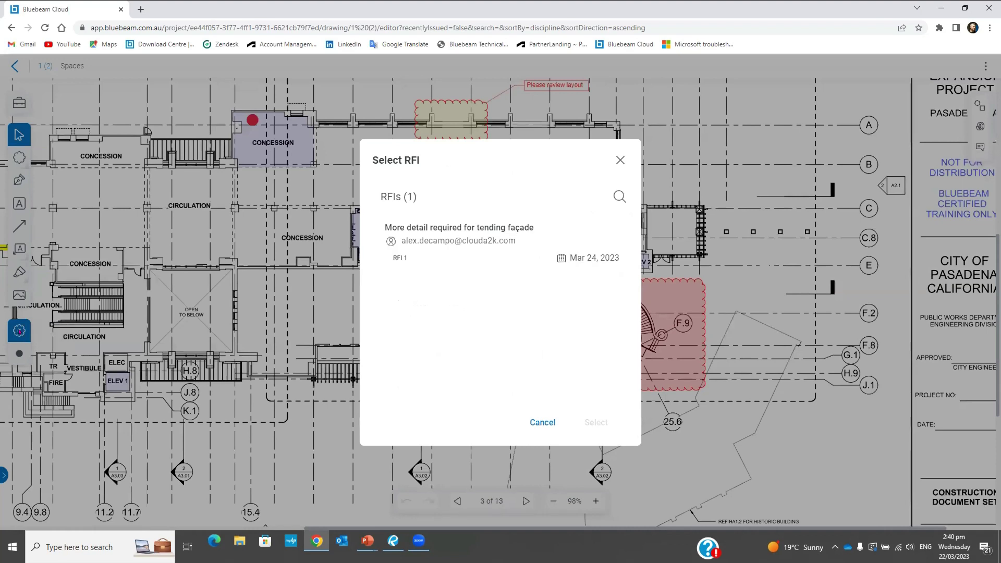
{"action": "left_click", "coordinate": [428, 228]}
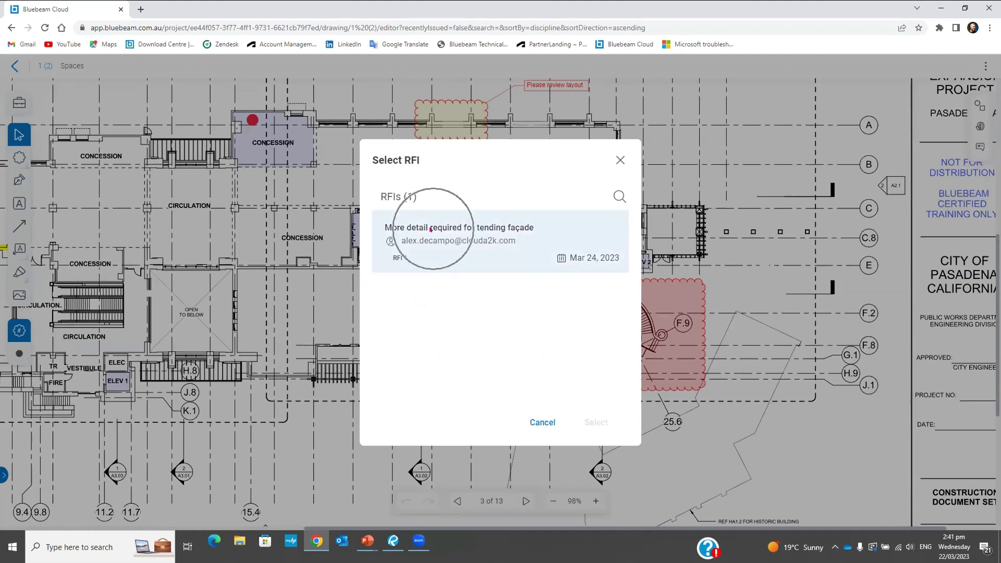
{"action": "left_click", "coordinate": [461, 228]}
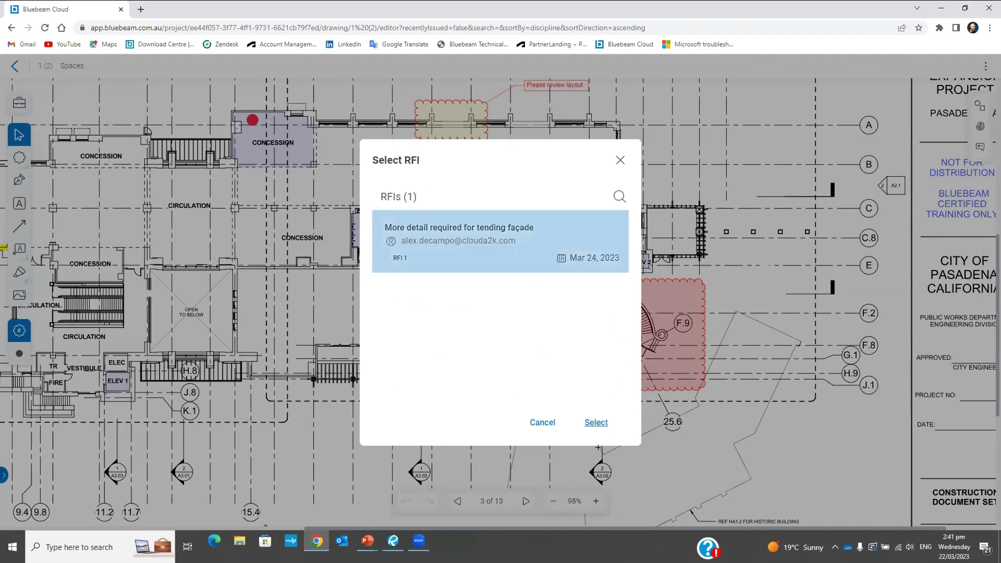
{"action": "left_click", "coordinate": [596, 422]}
{"action": "left_click_drag", "start_coordinate": [642, 186], "coordinate": [735, 270]}
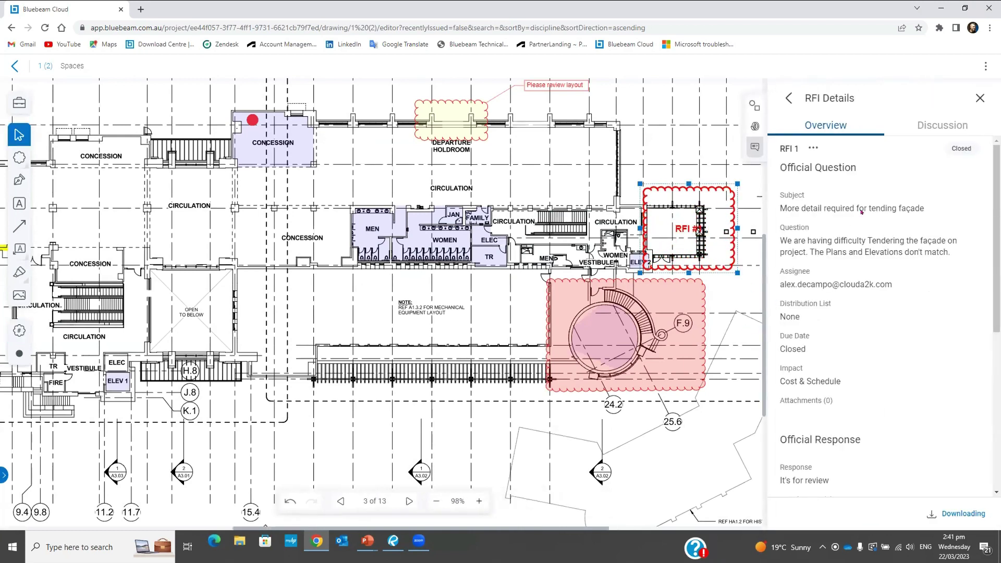
Open RFI 1's details from the posted cloud and check the attached response
{"action": "scroll", "coordinate": [881, 313], "scroll_direction": "down", "scroll_amount": 5}
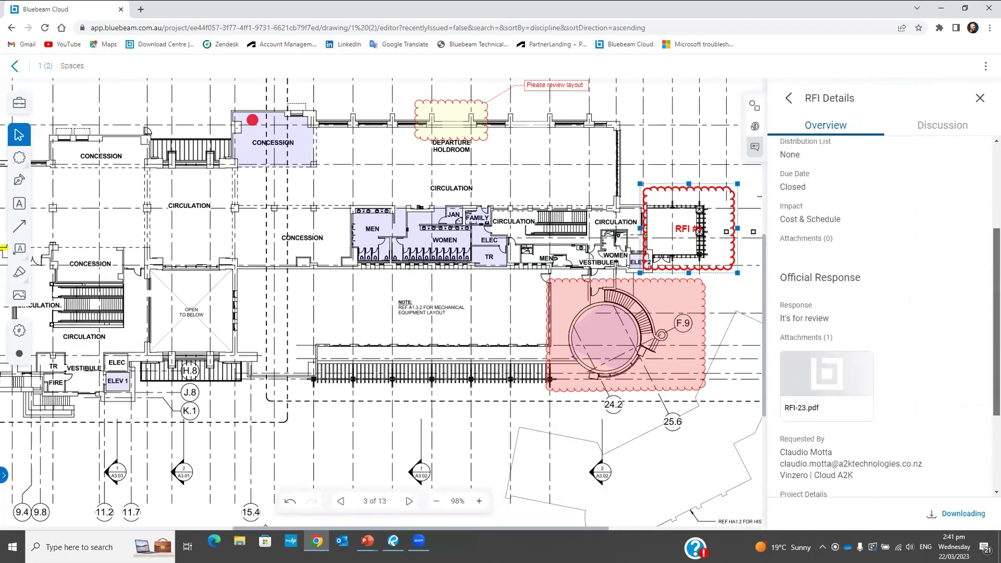
{"action": "left_click", "coordinate": [719, 164]}
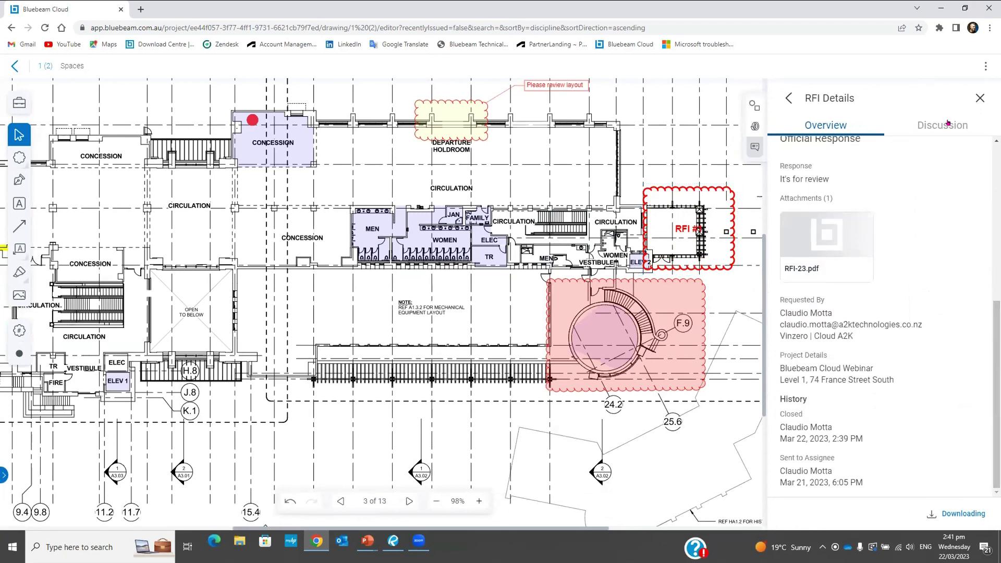
{"action": "left_click", "coordinate": [980, 98]}
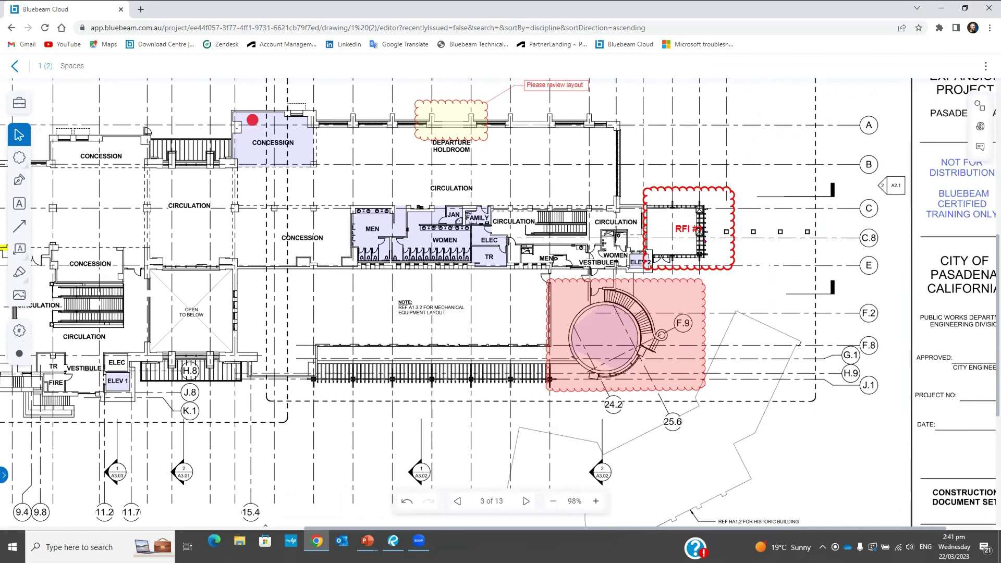
{"action": "left_click", "coordinate": [979, 146]}
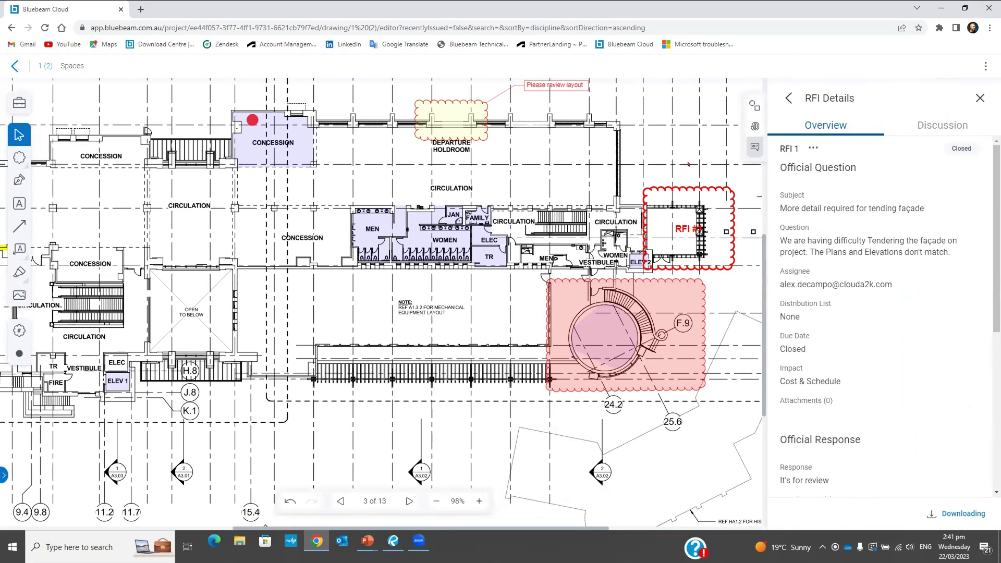
{"action": "left_click", "coordinate": [978, 97]}
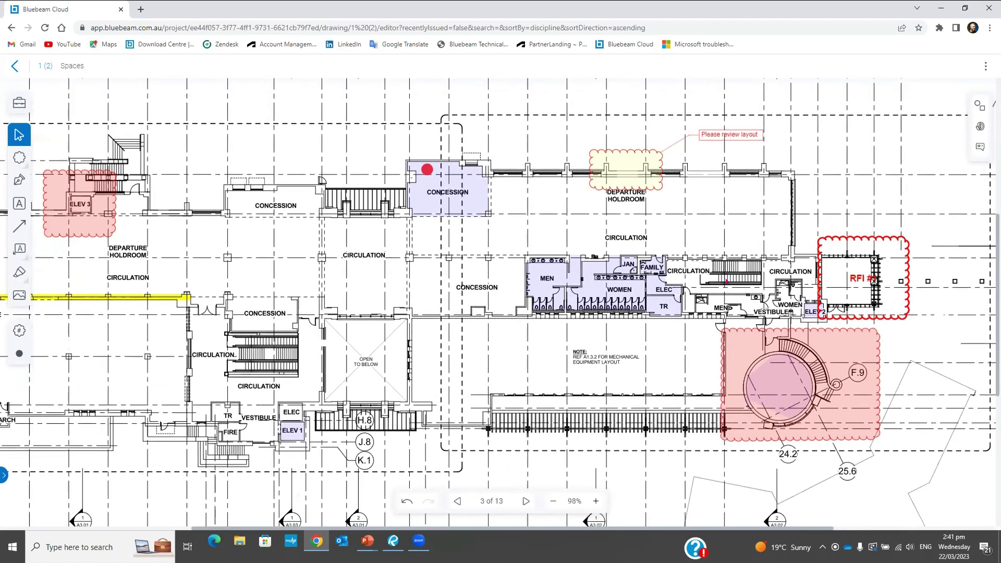
Zoom out of the Spaces plan and return to the published drawings list
{"action": "scroll", "coordinate": [768, 282], "scroll_direction": "down", "scroll_amount": 5}
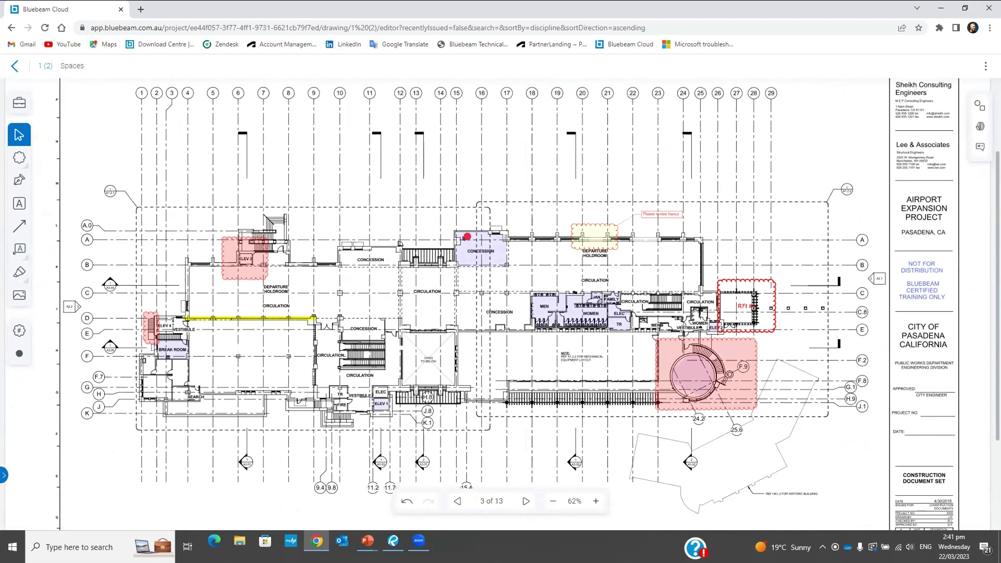
{"action": "key", "text": "ctrl"}
{"action": "key", "text": "ctrl"}
{"action": "scroll", "coordinate": [552, 213], "scroll_direction": "down", "scroll_amount": 1}
{"action": "scroll", "coordinate": [162, 212], "scroll_direction": "up", "scroll_amount": 2}
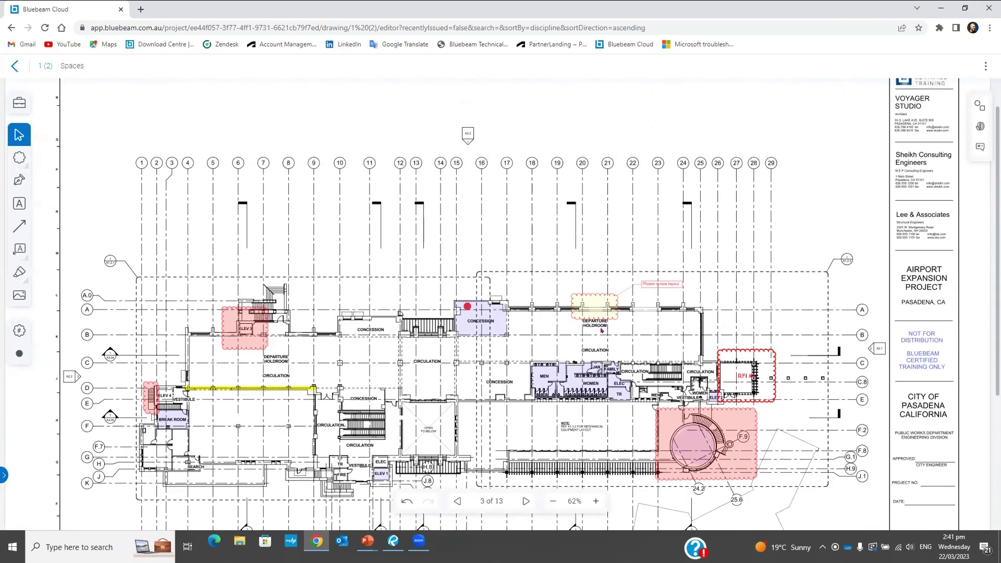
{"action": "left_click", "coordinate": [14, 69]}
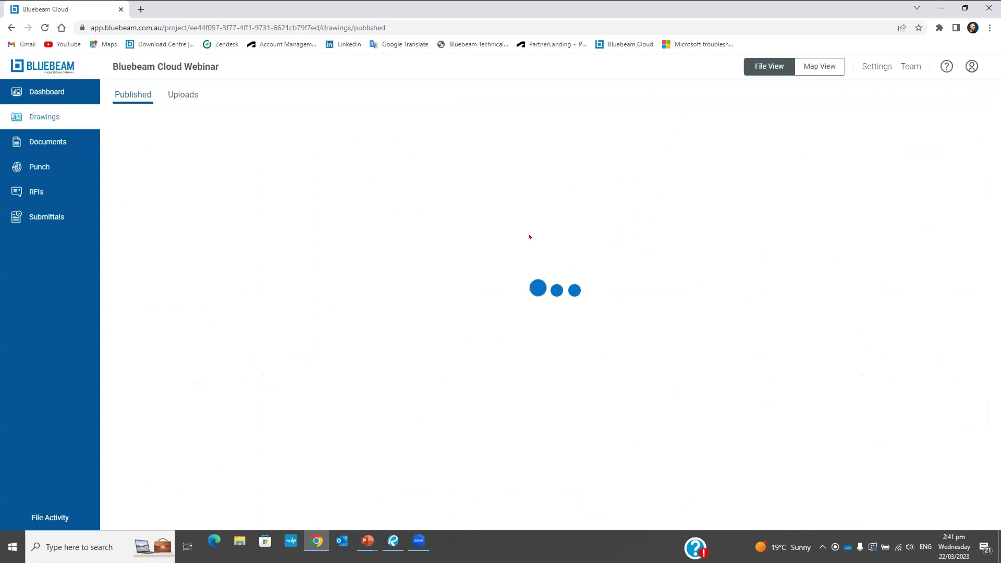
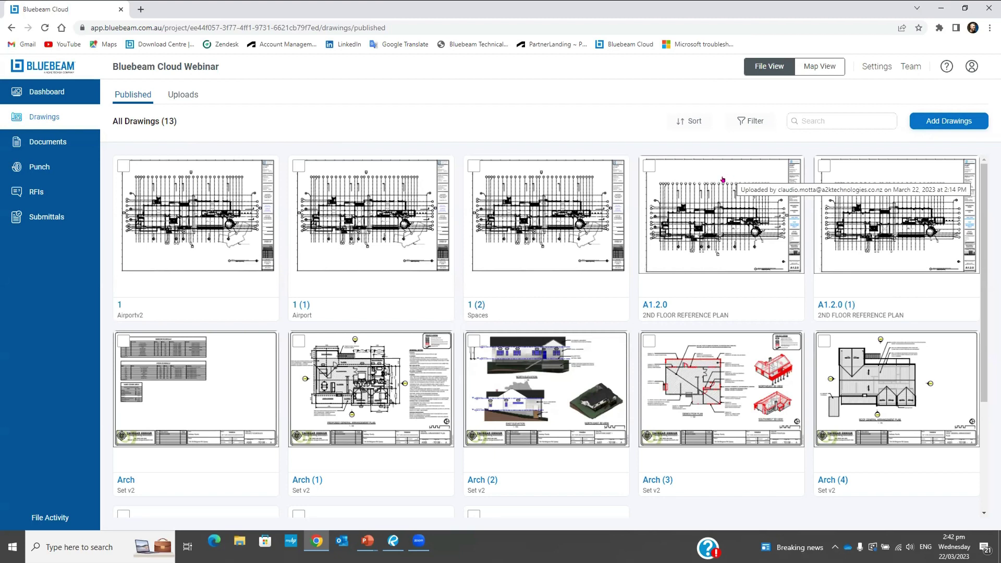
From project Settings, start Export Project Data to Studio Projects
{"action": "left_click", "coordinate": [870, 69]}
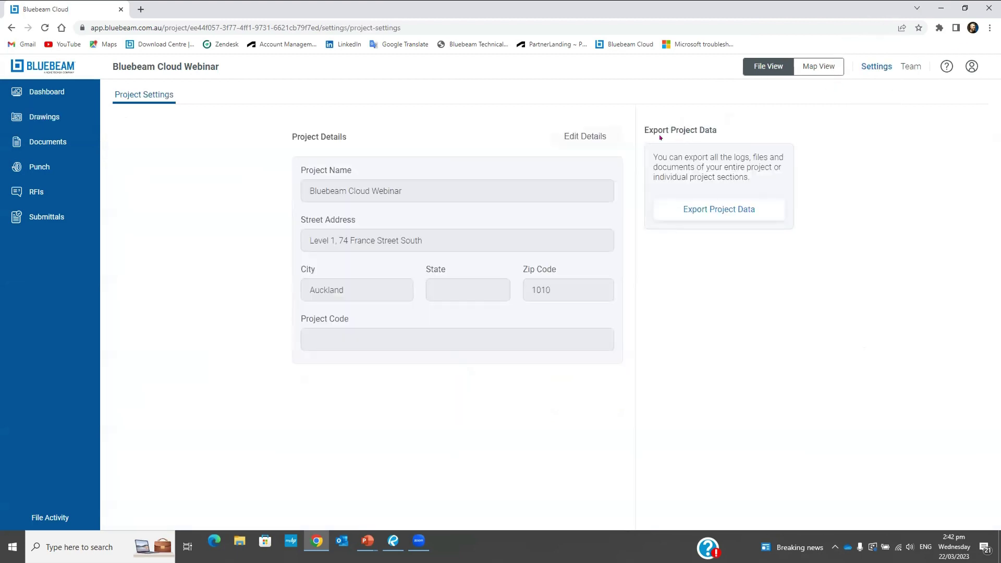
{"action": "left_click", "coordinate": [659, 137]}
{"action": "left_click", "coordinate": [705, 132]}
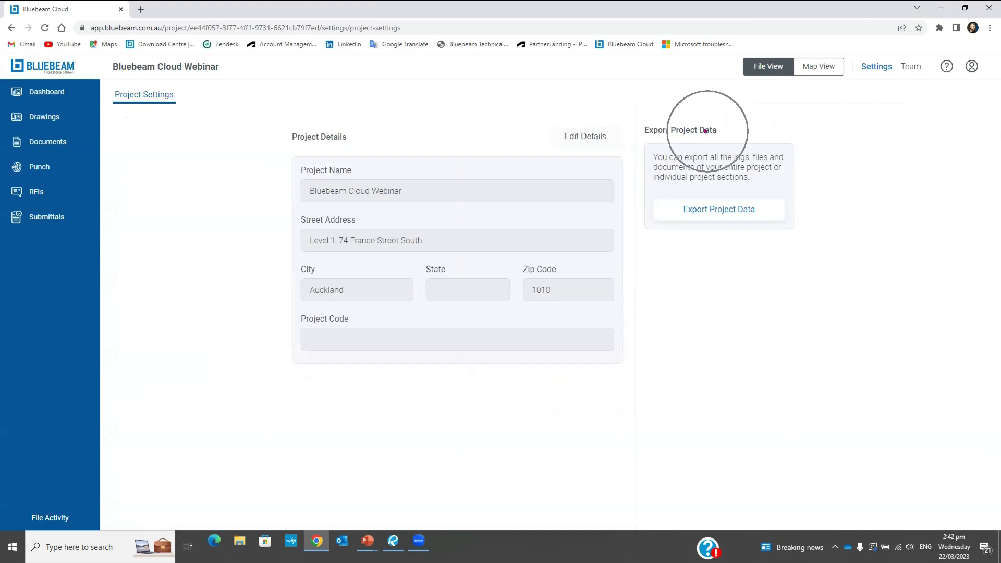
{"action": "left_click", "coordinate": [721, 210]}
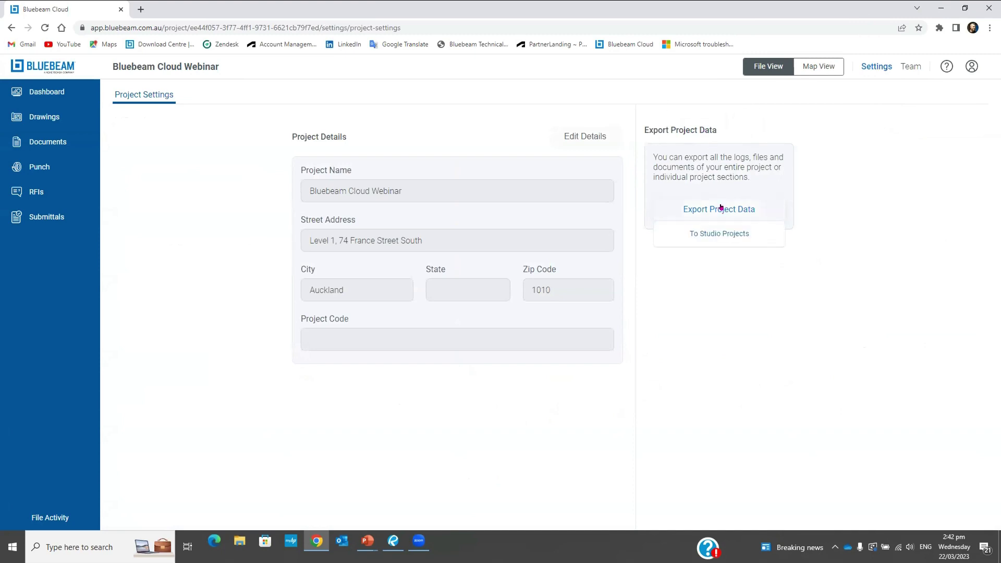
{"action": "left_click", "coordinate": [721, 238]}
{"action": "left_click", "coordinate": [722, 237]}
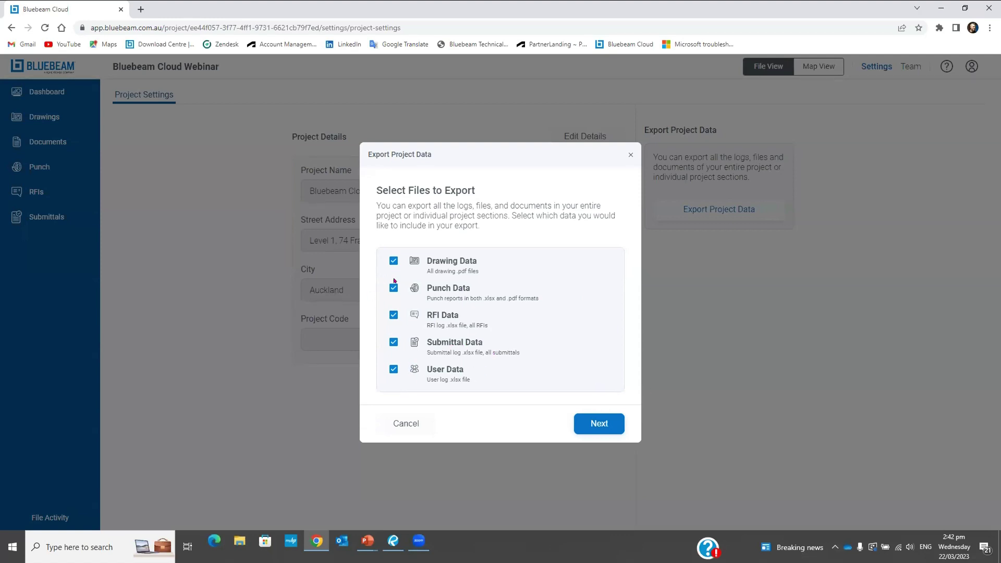
Export drawing, punch and RFI data, without user or submittal data, to the Bluebeam Cloud Webinar folder
{"action": "left_click", "coordinate": [390, 371]}
{"action": "left_click", "coordinate": [393, 339]}
{"action": "left_click", "coordinate": [594, 423]}
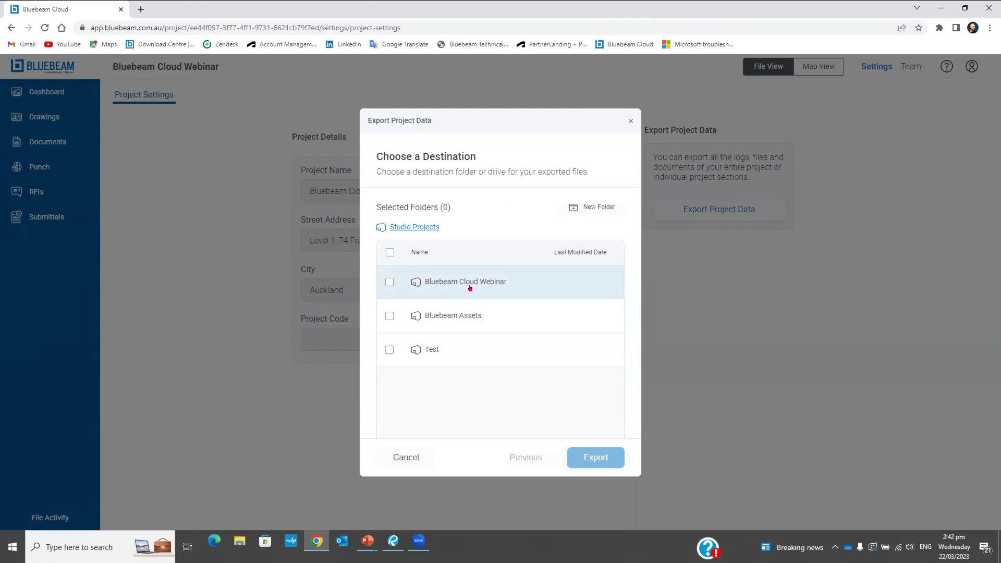
{"action": "left_click", "coordinate": [387, 282]}
{"action": "left_click", "coordinate": [595, 455]}
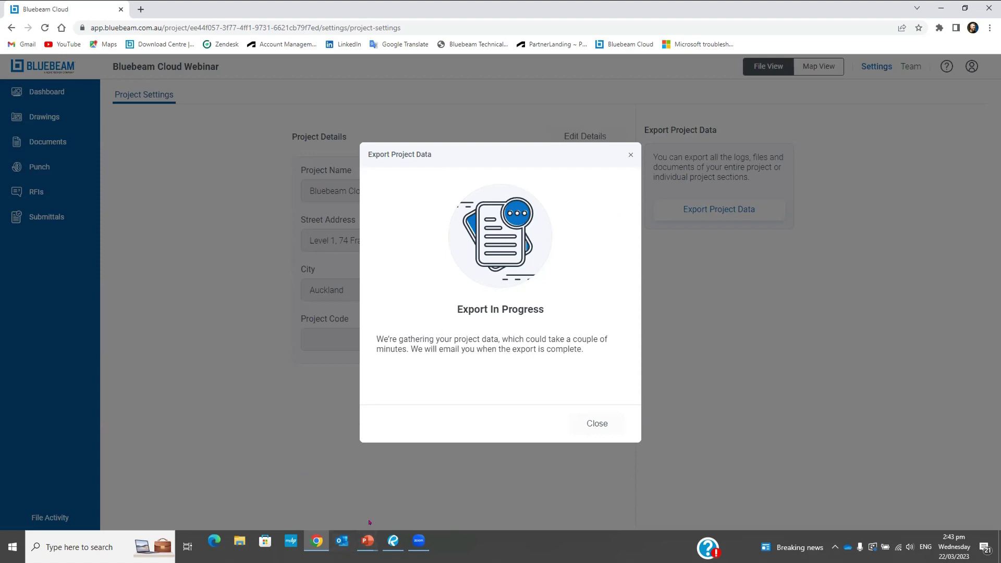
{"action": "left_click", "coordinate": [188, 546]}
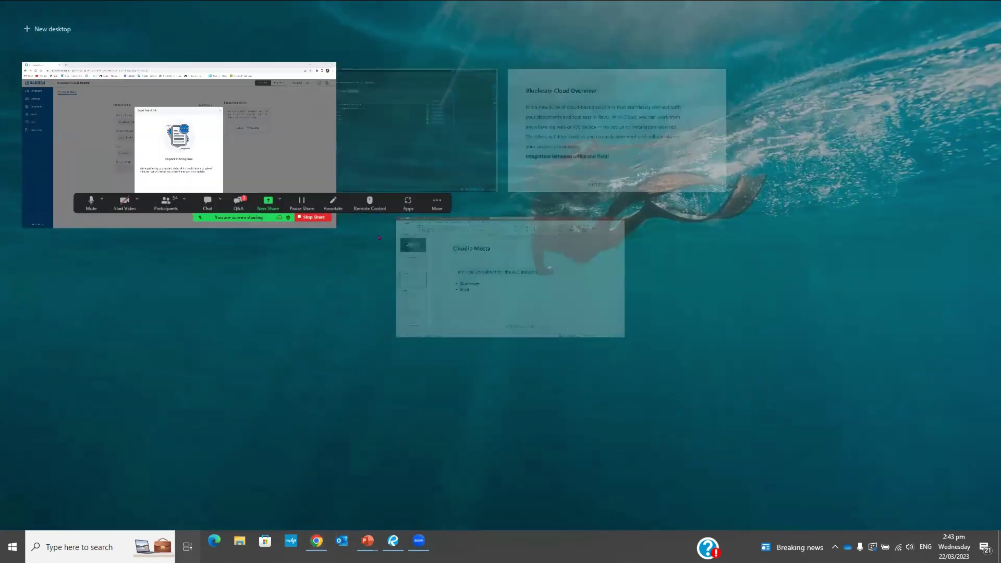
In Bluebeam Revu, sync the Bluebeam Cloud Webinar Studio Project
{"action": "left_click", "coordinate": [387, 156]}
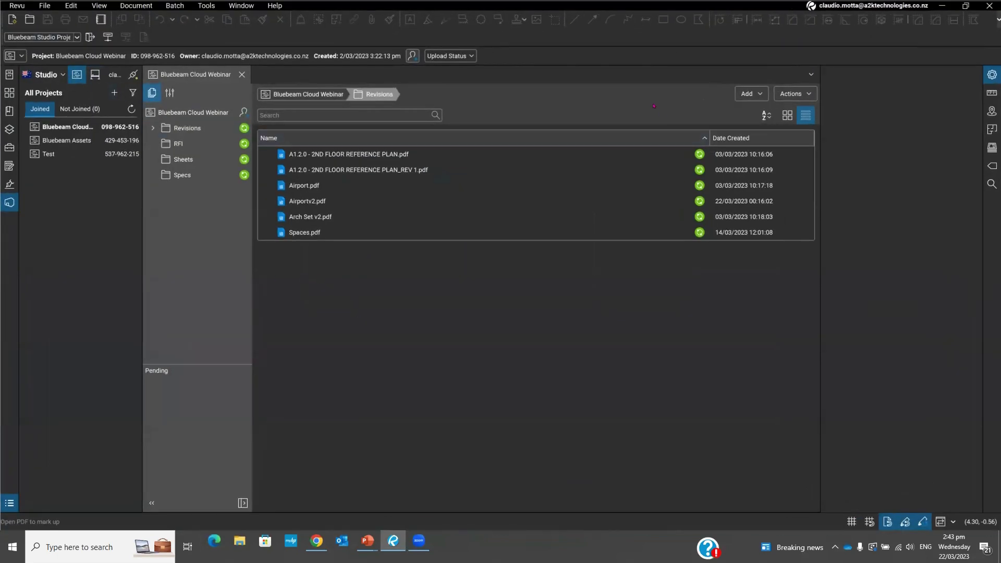
{"action": "left_click", "coordinate": [809, 94]}
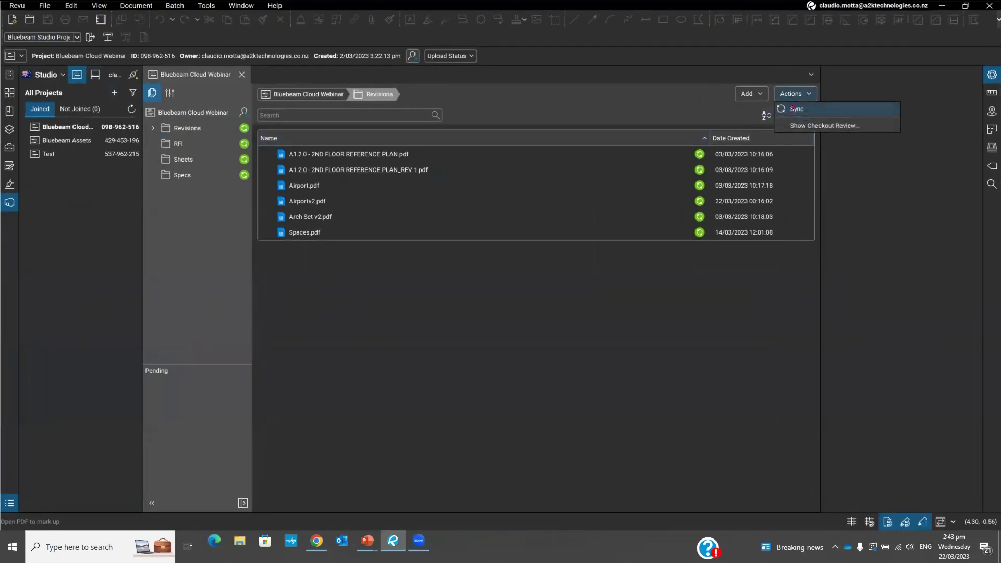
{"action": "left_click", "coordinate": [793, 107]}
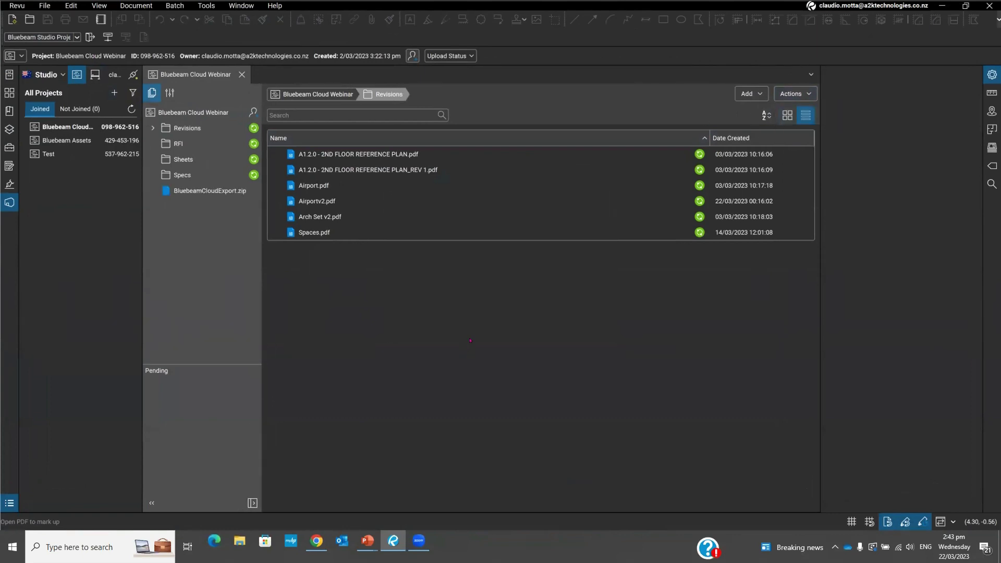
Download and open BluebeamCloudExport.zip from the Studio Project
{"action": "left_click", "coordinate": [211, 190]}
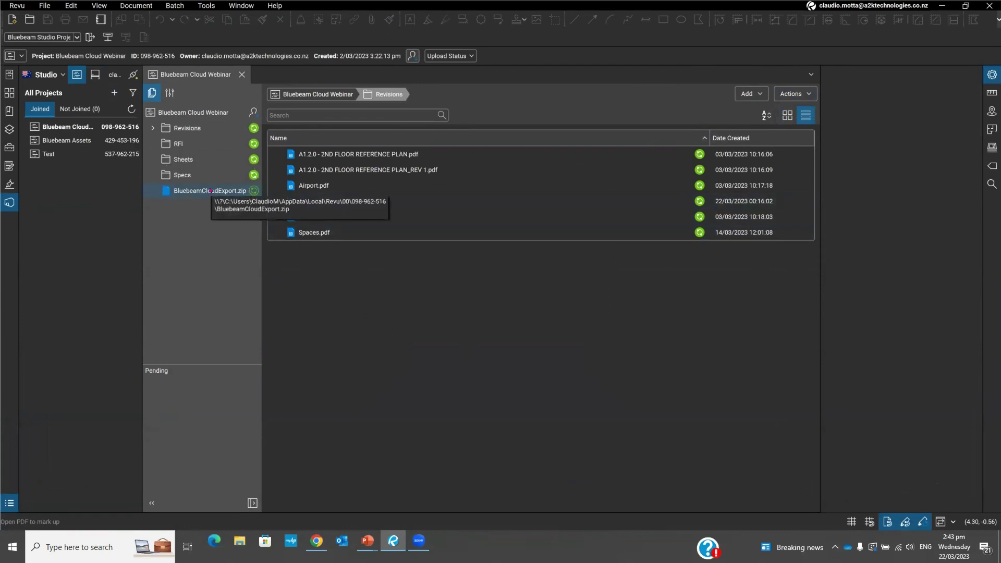
{"action": "left_click", "coordinate": [205, 190]}
{"action": "double_click", "coordinate": [196, 190]}
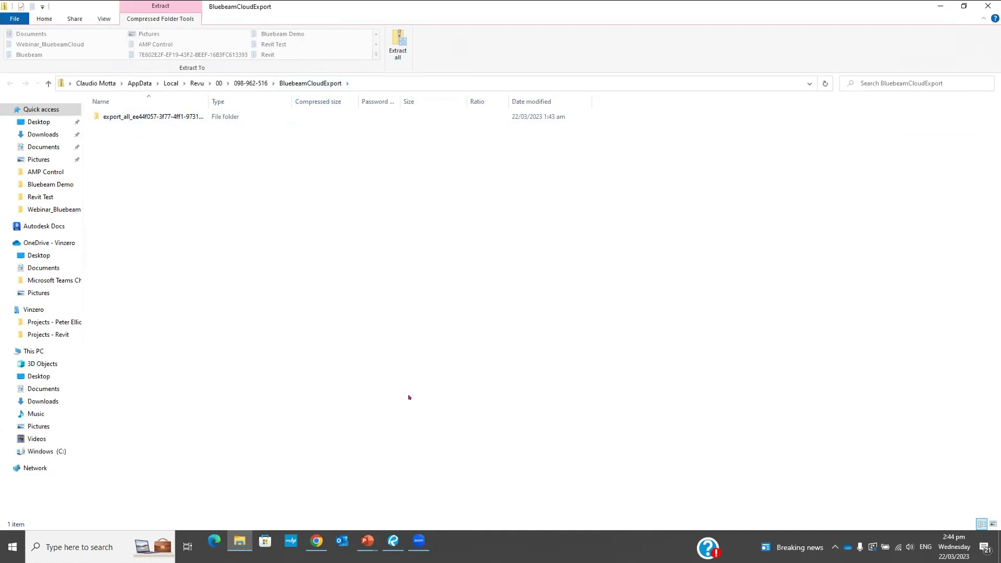
Switch back to the Bluebeam Cloud window in Chrome
{"action": "key", "text": "super+Tab"}
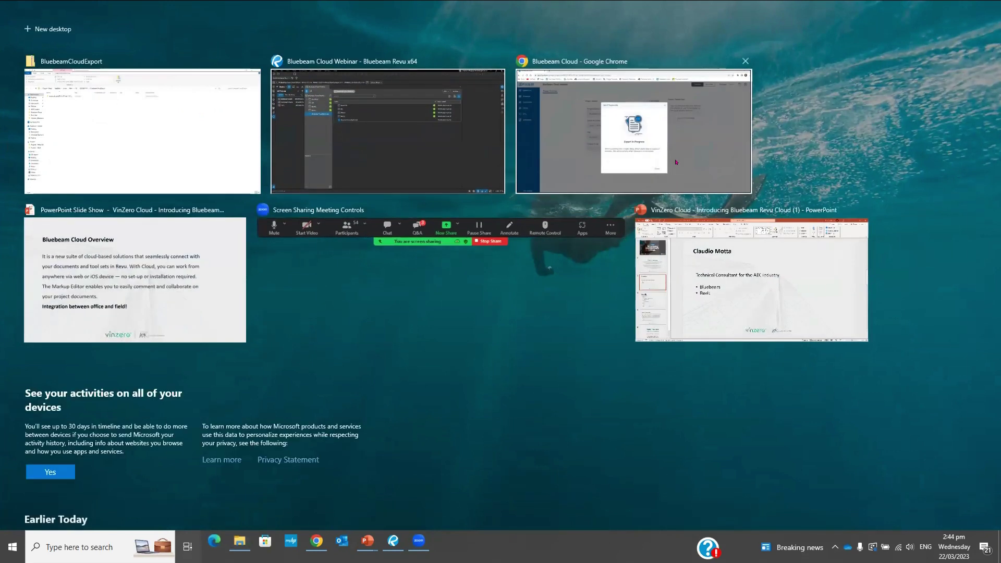
{"action": "left_click", "coordinate": [624, 130]}
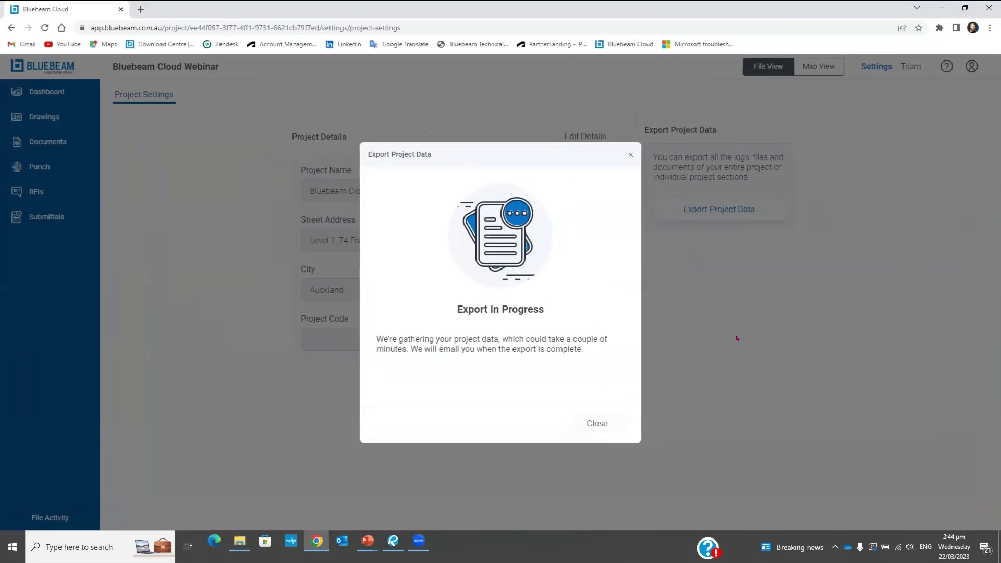
Close the Export In Progress notice
{"action": "left_click", "coordinate": [600, 421]}
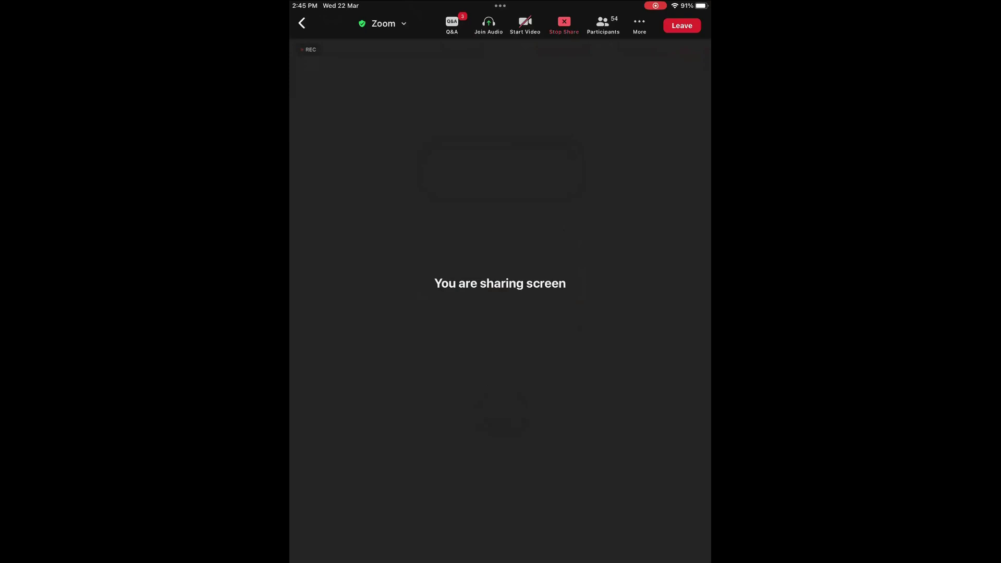
On the iPad, launch the Bluebeam app and open the Bluebeam Cloud Webinar project
{"action": "left_click_drag", "start_coordinate": [500, 560], "coordinate": [500, 365]}
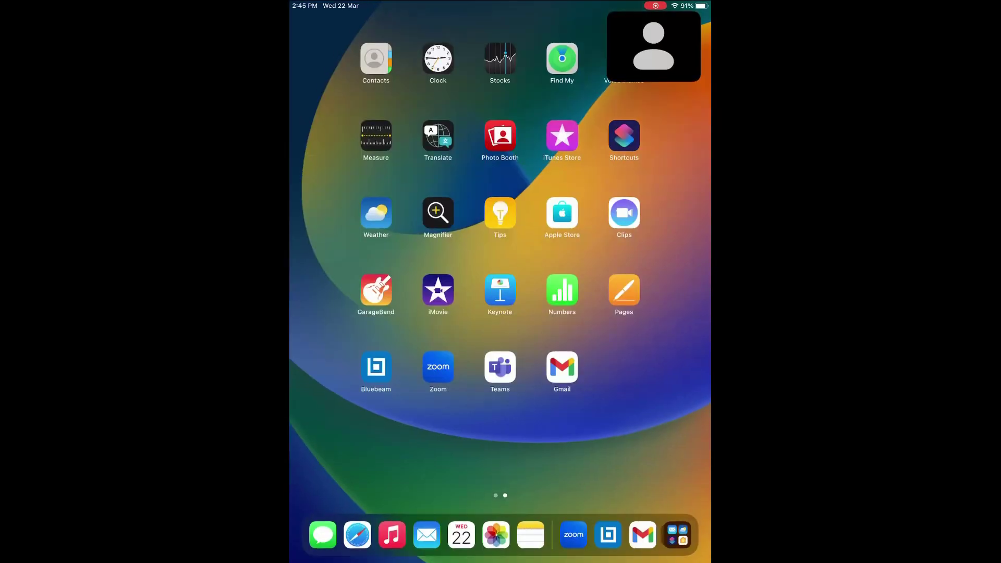
{"action": "left_click", "coordinate": [376, 367]}
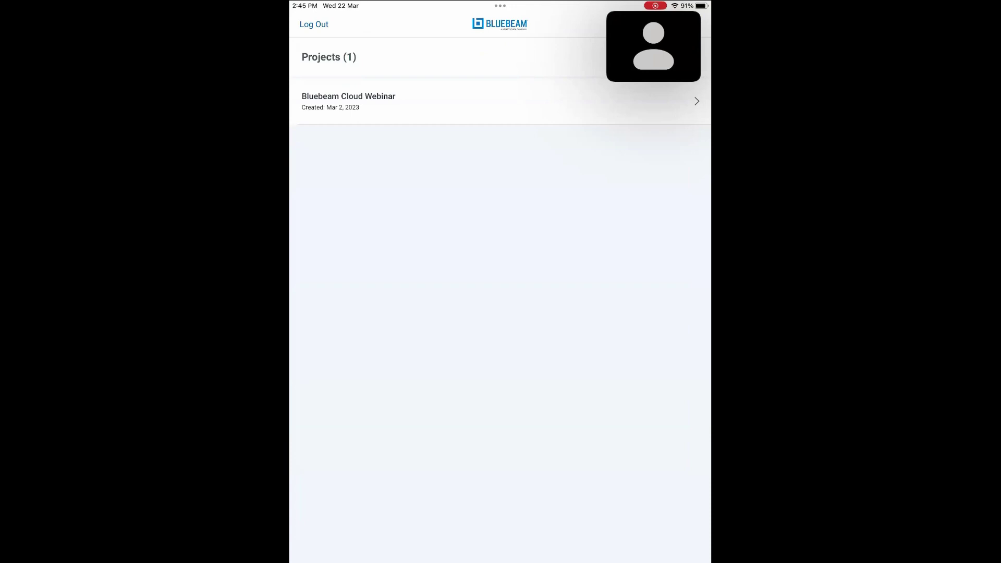
{"action": "left_click", "coordinate": [495, 102]}
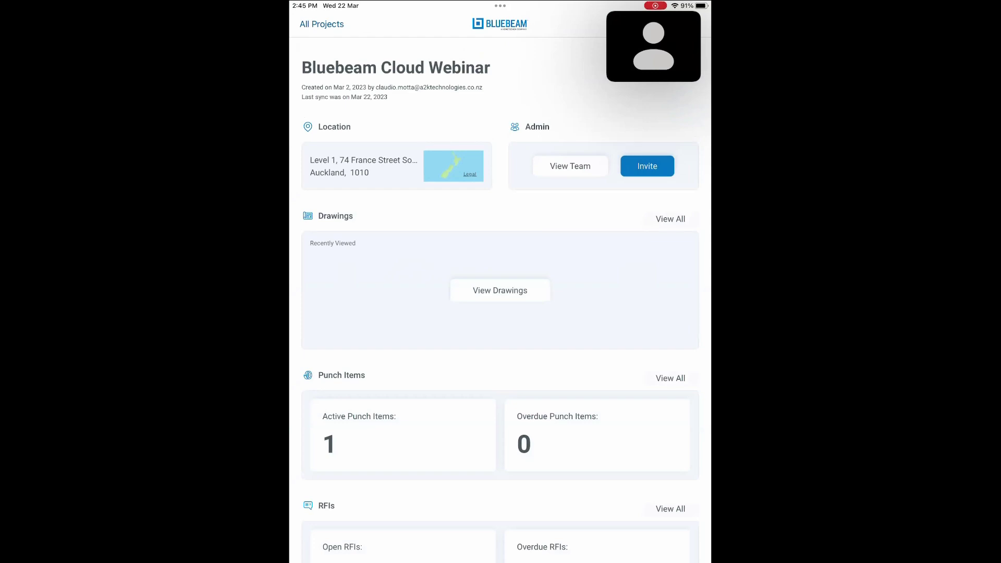
Show the project's All Drawings grid of 13 drawings
{"action": "scroll", "coordinate": [500, 292], "scroll_direction": "down", "scroll_amount": 2}
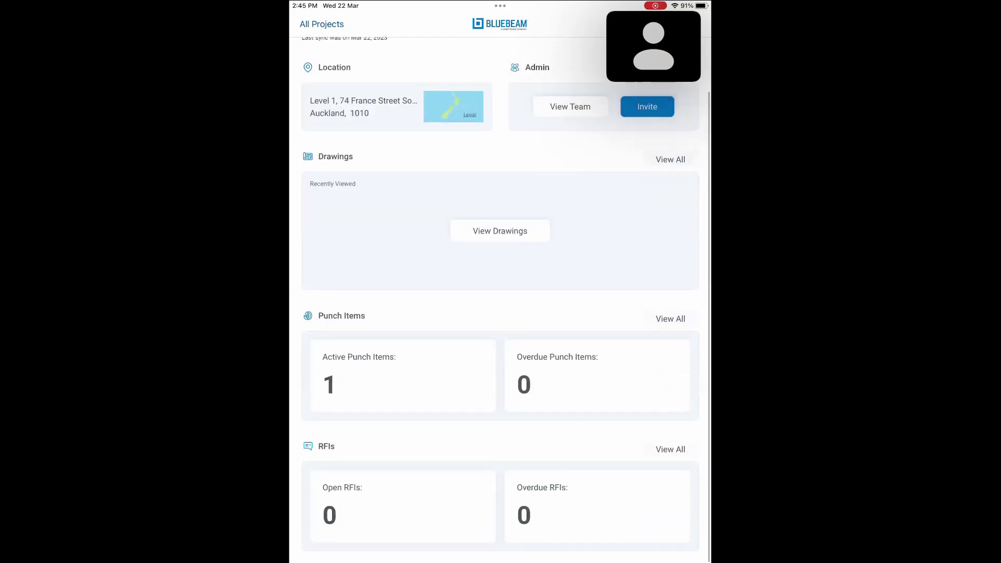
{"action": "scroll", "coordinate": [500, 292], "scroll_direction": "up", "scroll_amount": 2}
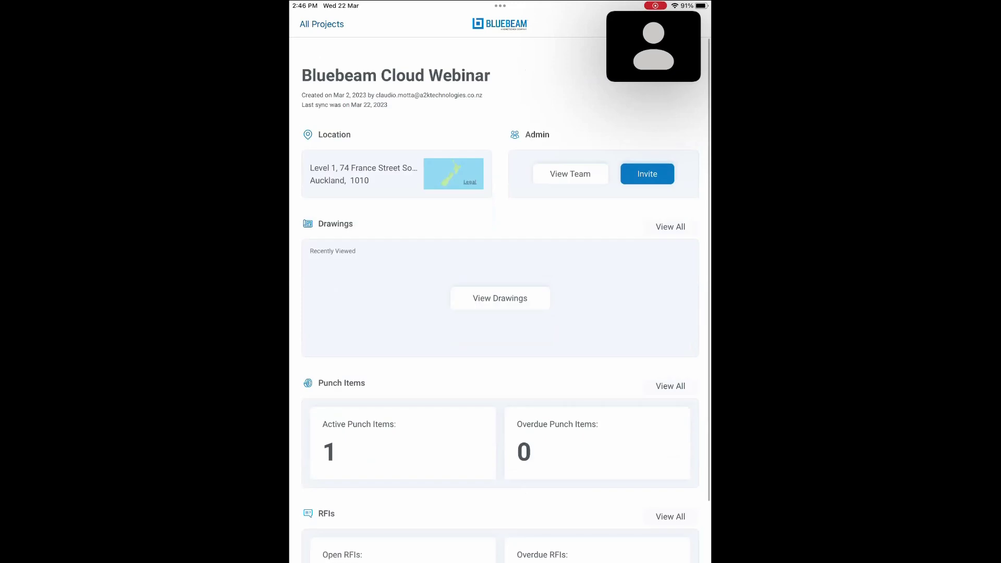
{"action": "scroll", "coordinate": [500, 292], "scroll_direction": "up", "scroll_amount": 1}
{"action": "scroll", "coordinate": [500, 292], "scroll_direction": "up", "scroll_amount": 3}
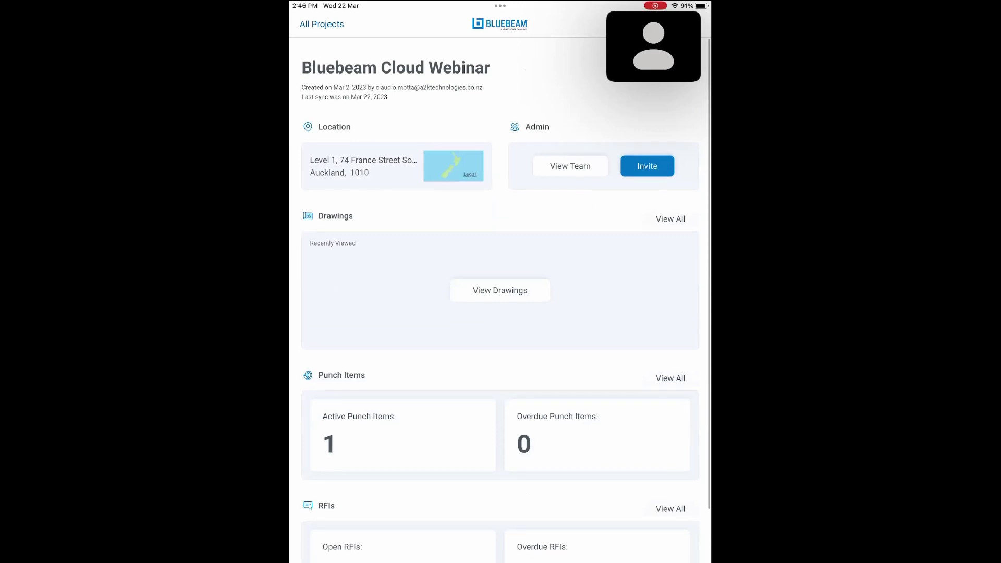
{"action": "left_click", "coordinate": [500, 290]}
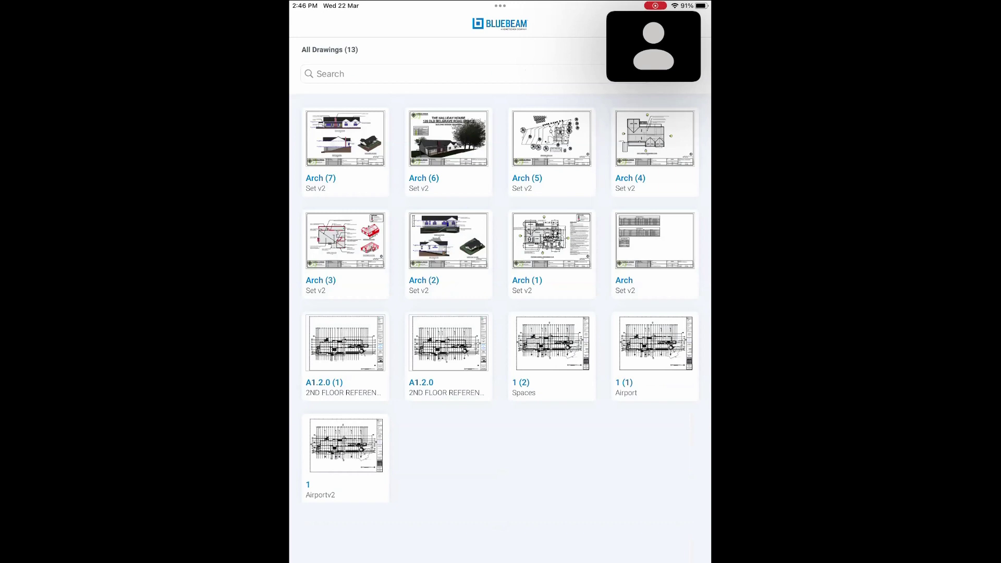
Open drawing 1 (2), skip the RFI, and place a punch marker in the Men room
{"action": "left_click", "coordinate": [551, 344]}
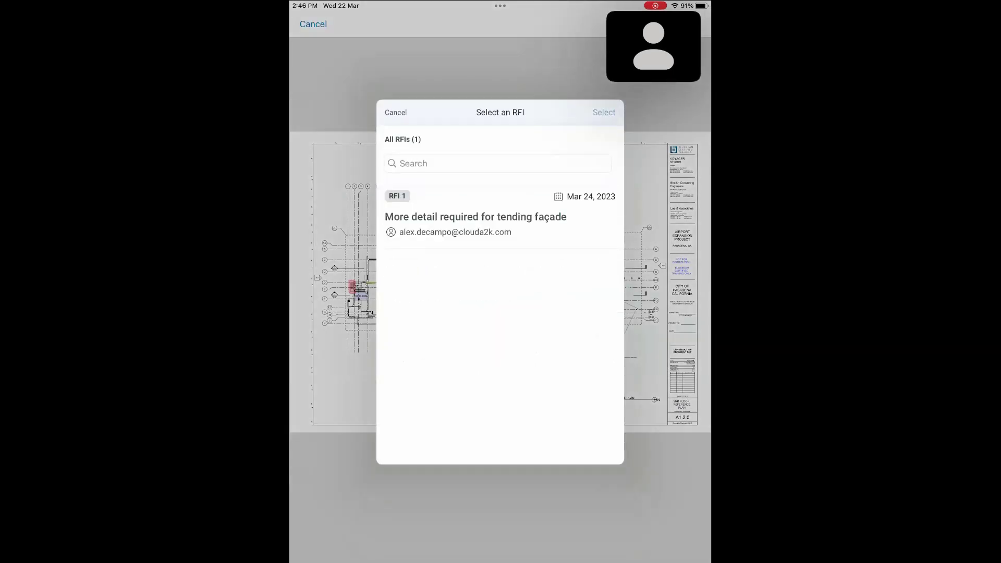
{"action": "left_click", "coordinate": [396, 112]}
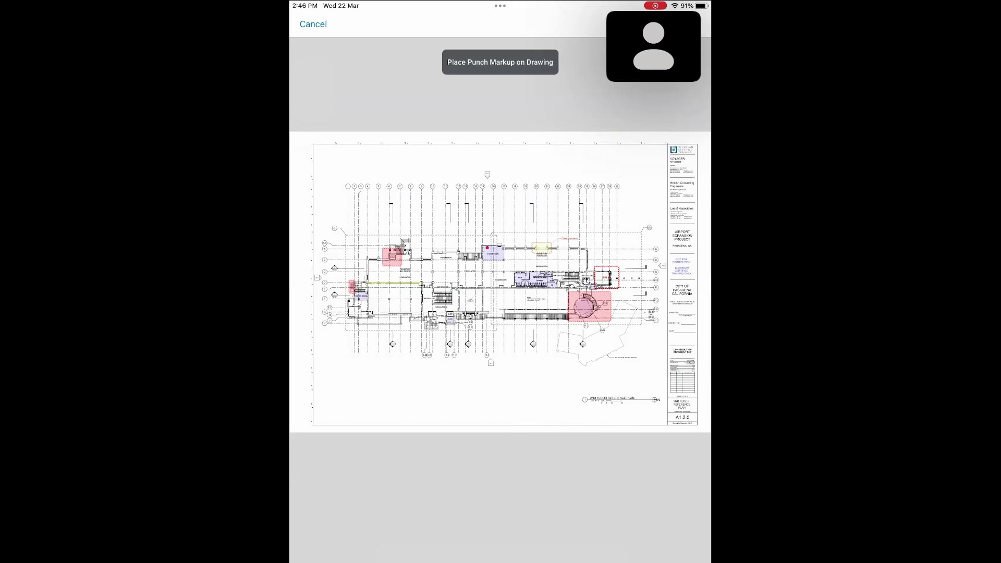
{"action": "scroll", "coordinate": [529, 286], "scroll_direction": "up", "scroll_amount": 3}
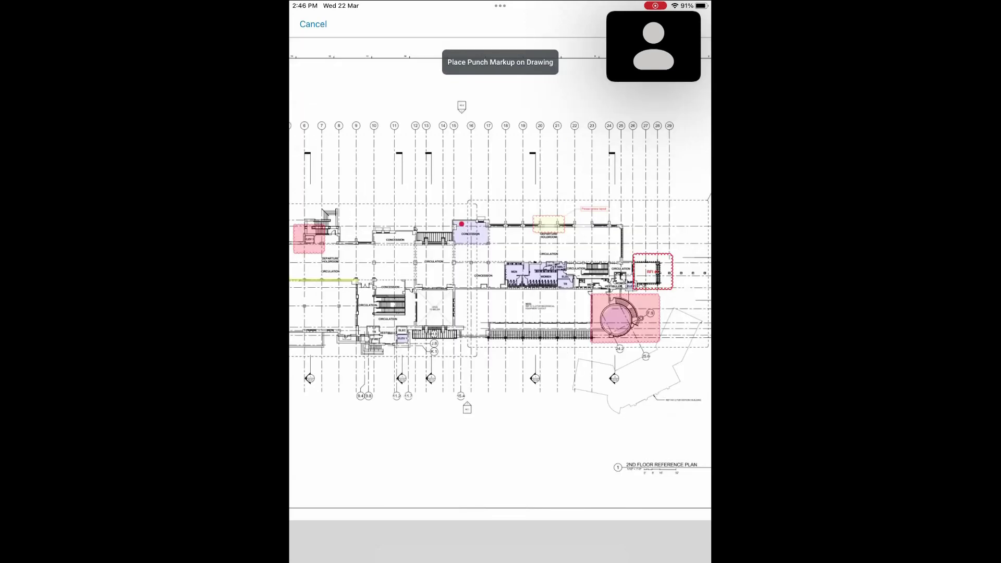
{"action": "scroll", "coordinate": [516, 263], "scroll_direction": "up", "scroll_amount": 3}
{"action": "left_click", "coordinate": [517, 262]}
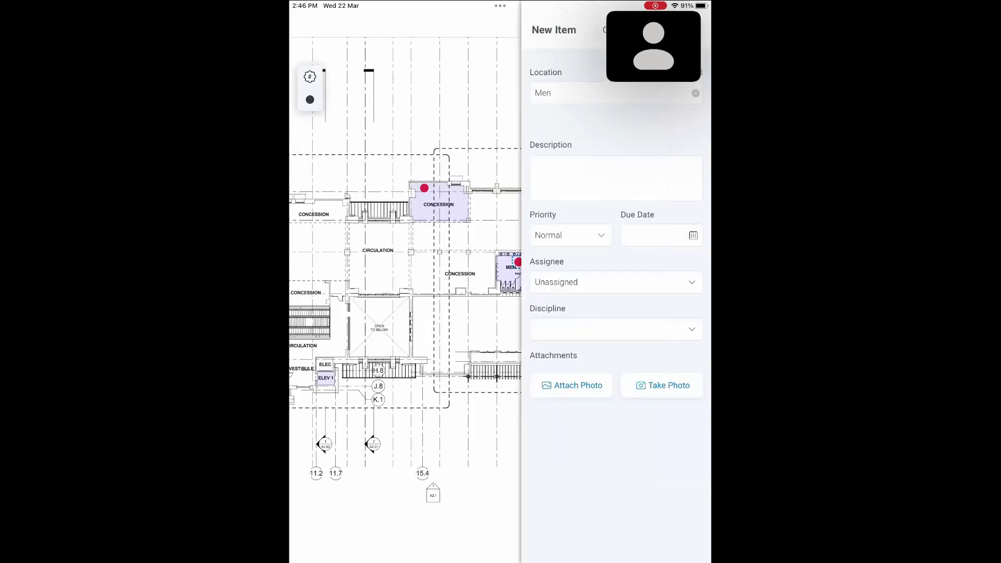
Describe the punch item as 'Broken electrical fixture', High priority, due Mar 23, 2023
{"action": "left_click", "coordinate": [616, 178]}
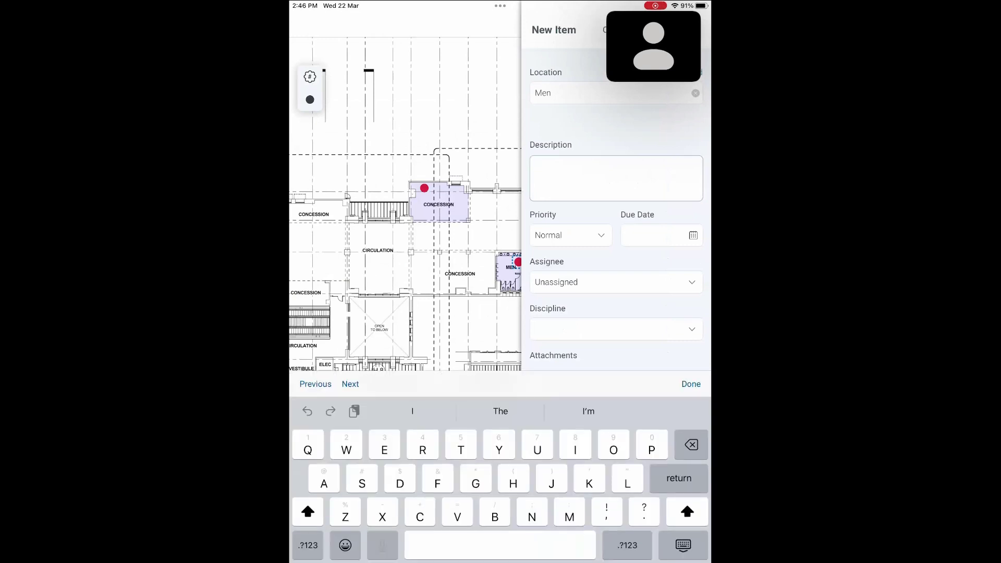
{"action": "type", "text": "Broken"}
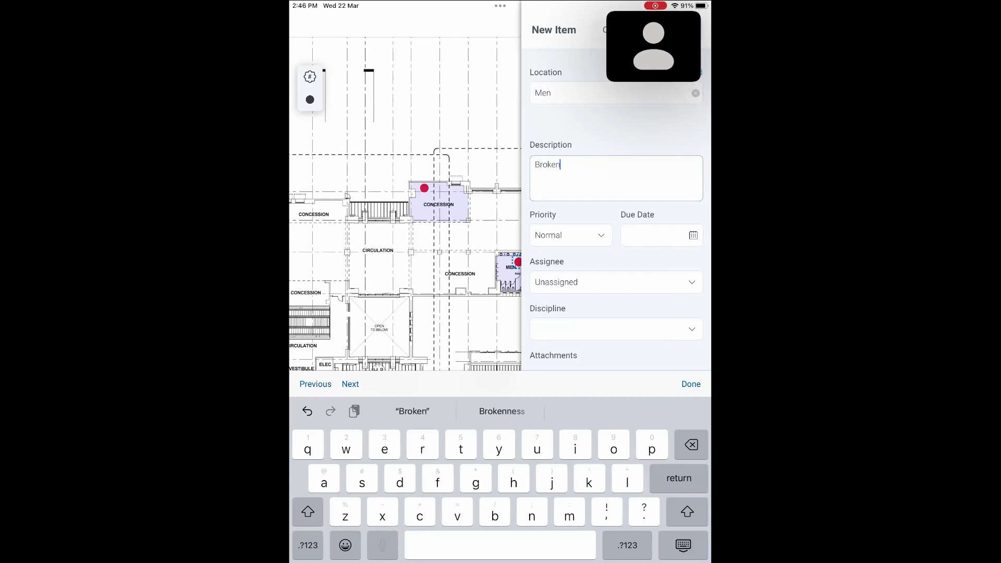
{"action": "type", "text": " ele"}
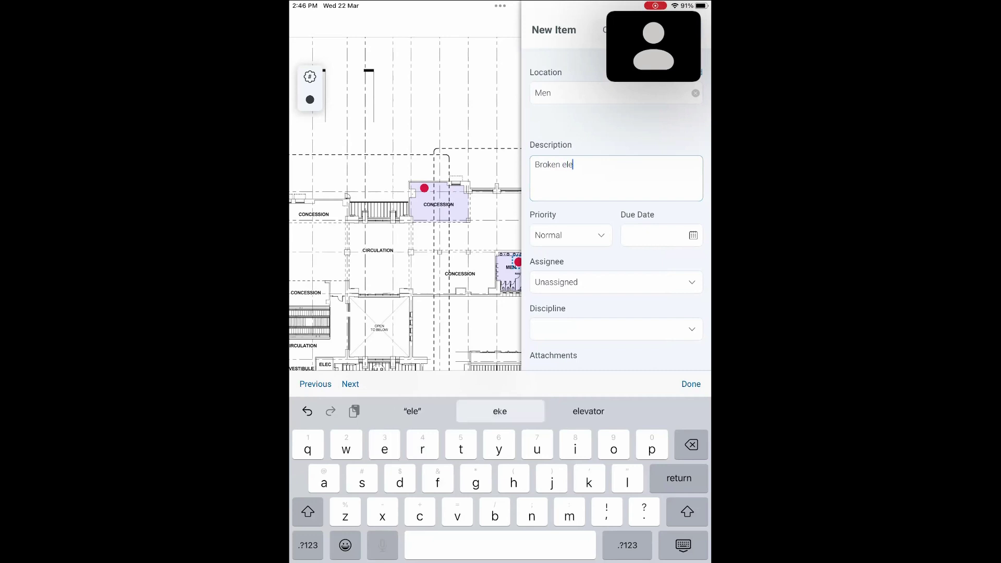
{"action": "type", "text": "ctrical"}
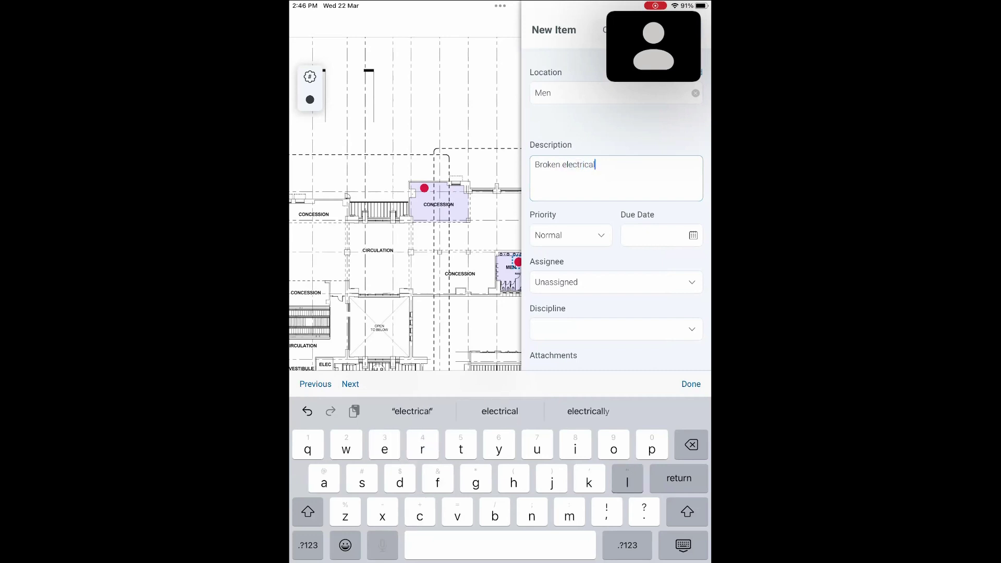
{"action": "type", "text": " fixture"}
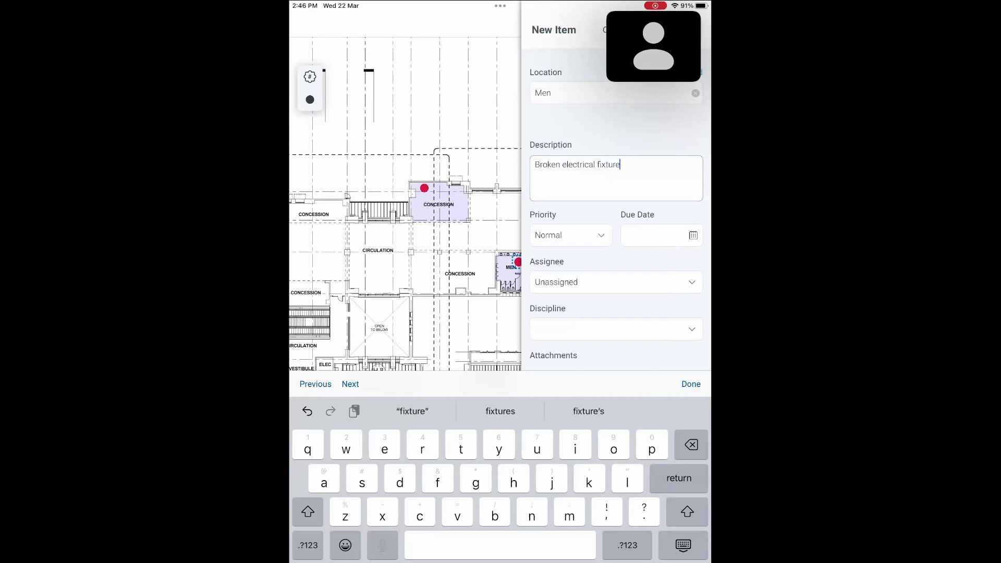
{"action": "left_click", "coordinate": [568, 235]}
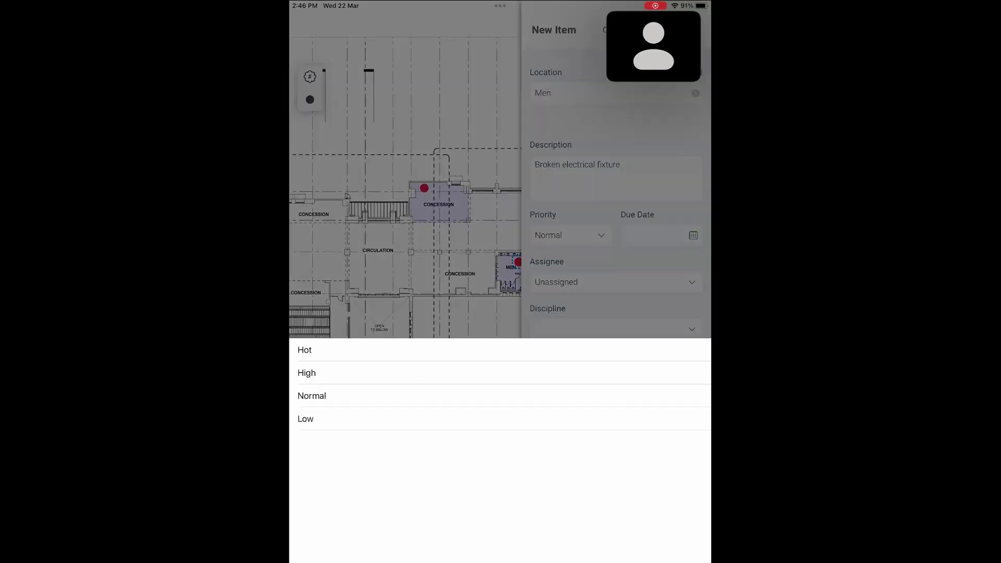
{"action": "left_click", "coordinate": [307, 373]}
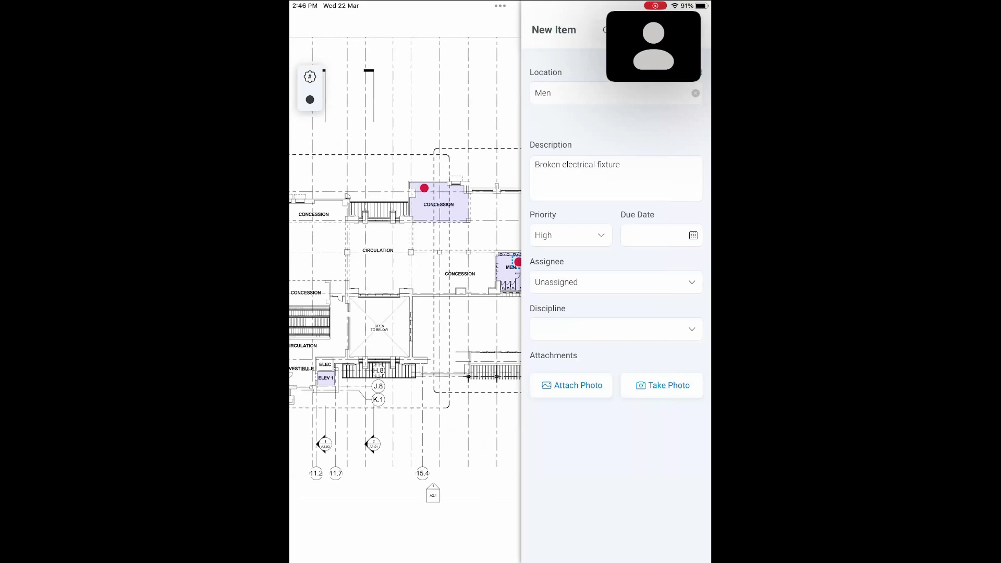
{"action": "left_click", "coordinate": [661, 235]}
{"action": "scroll", "coordinate": [509, 464], "scroll_direction": "down", "scroll_amount": 1}
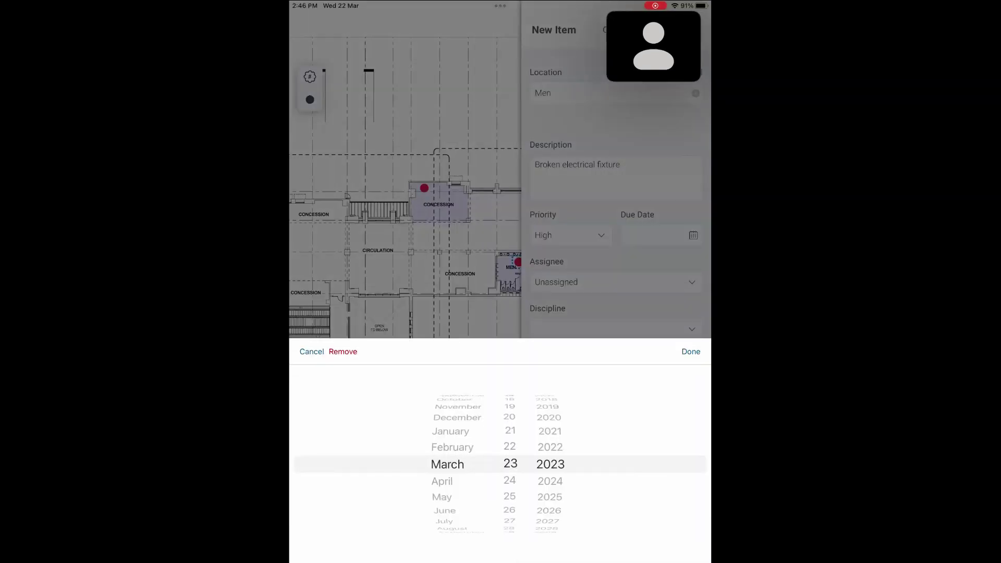
{"action": "left_click", "coordinate": [690, 352]}
Assign the punch item to a project member and set its discipline to Electrical
{"action": "left_click", "coordinate": [615, 282]}
{"action": "left_click", "coordinate": [408, 285]}
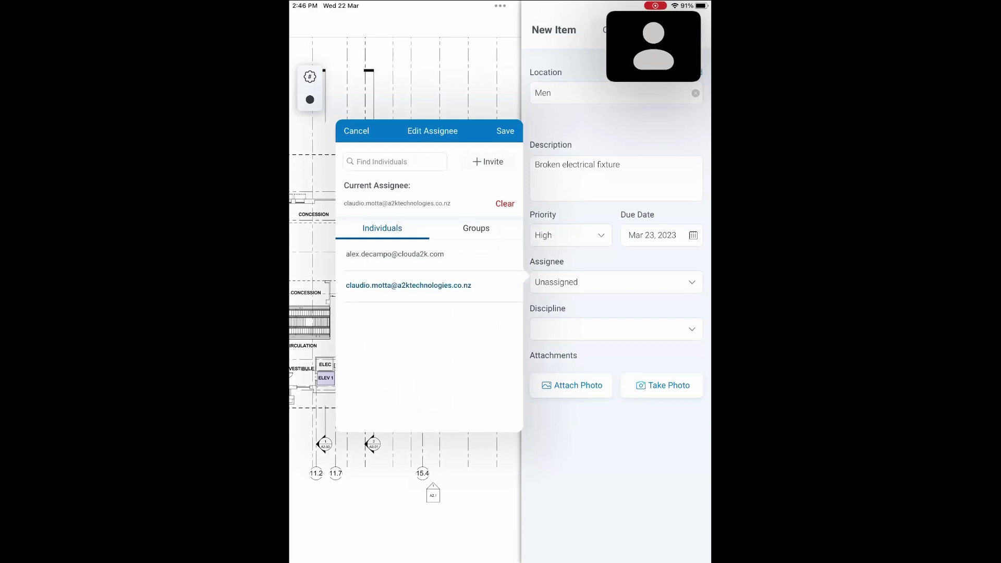
{"action": "left_click", "coordinate": [505, 131]}
{"action": "left_click", "coordinate": [615, 329]}
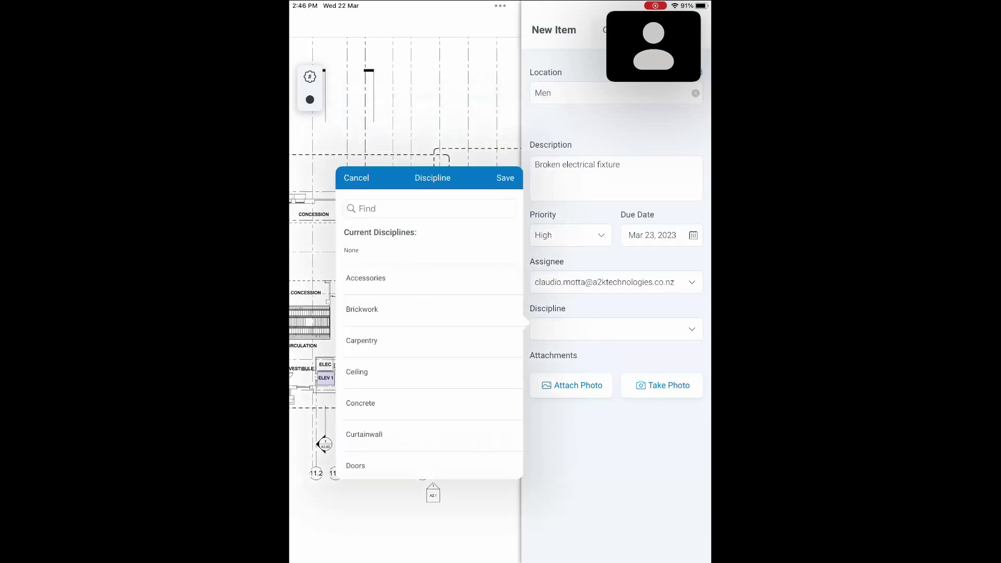
{"action": "scroll", "coordinate": [433, 375], "scroll_direction": "down", "scroll_amount": 5}
{"action": "left_click", "coordinate": [361, 321]}
{"action": "left_click", "coordinate": [505, 178]}
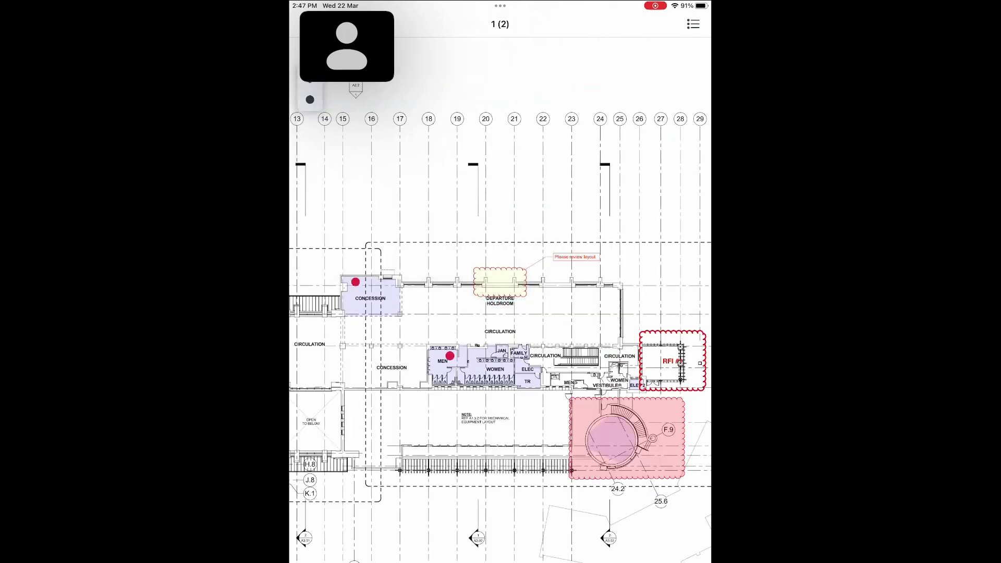
Check the Punch Items list for the new Men room punch item
{"action": "left_click", "coordinate": [693, 24]}
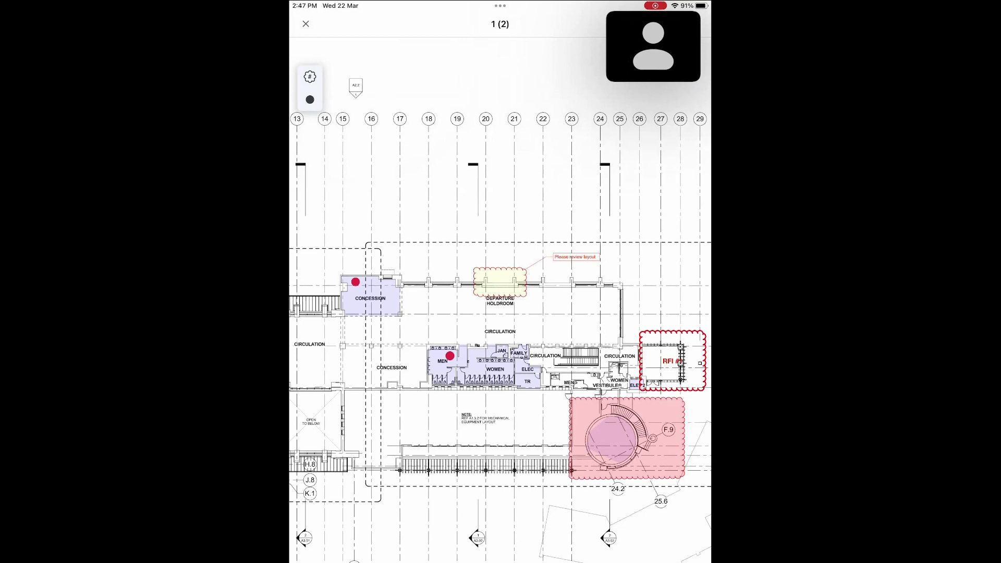
{"action": "scroll", "coordinate": [499, 344], "scroll_direction": "down", "scroll_amount": 3}
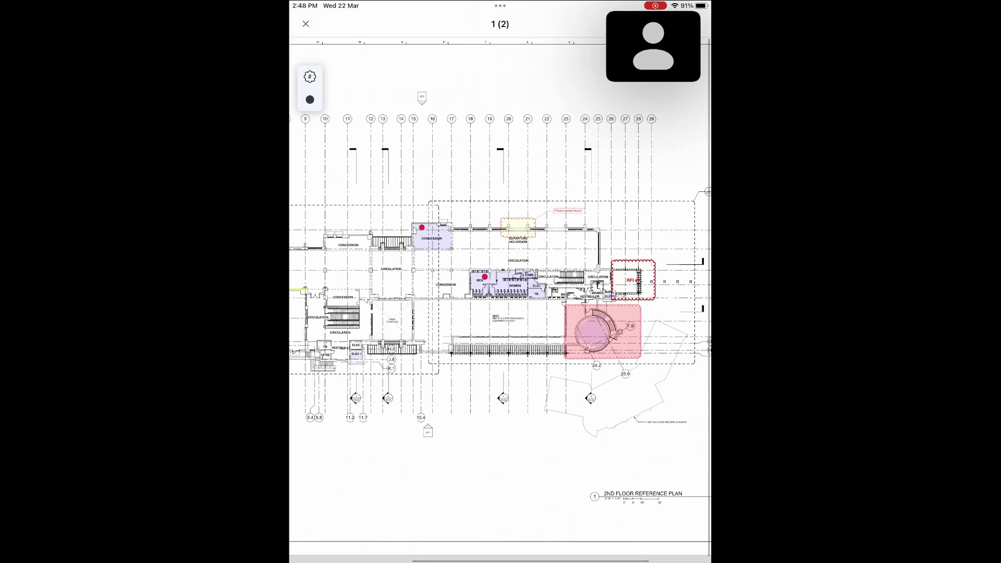